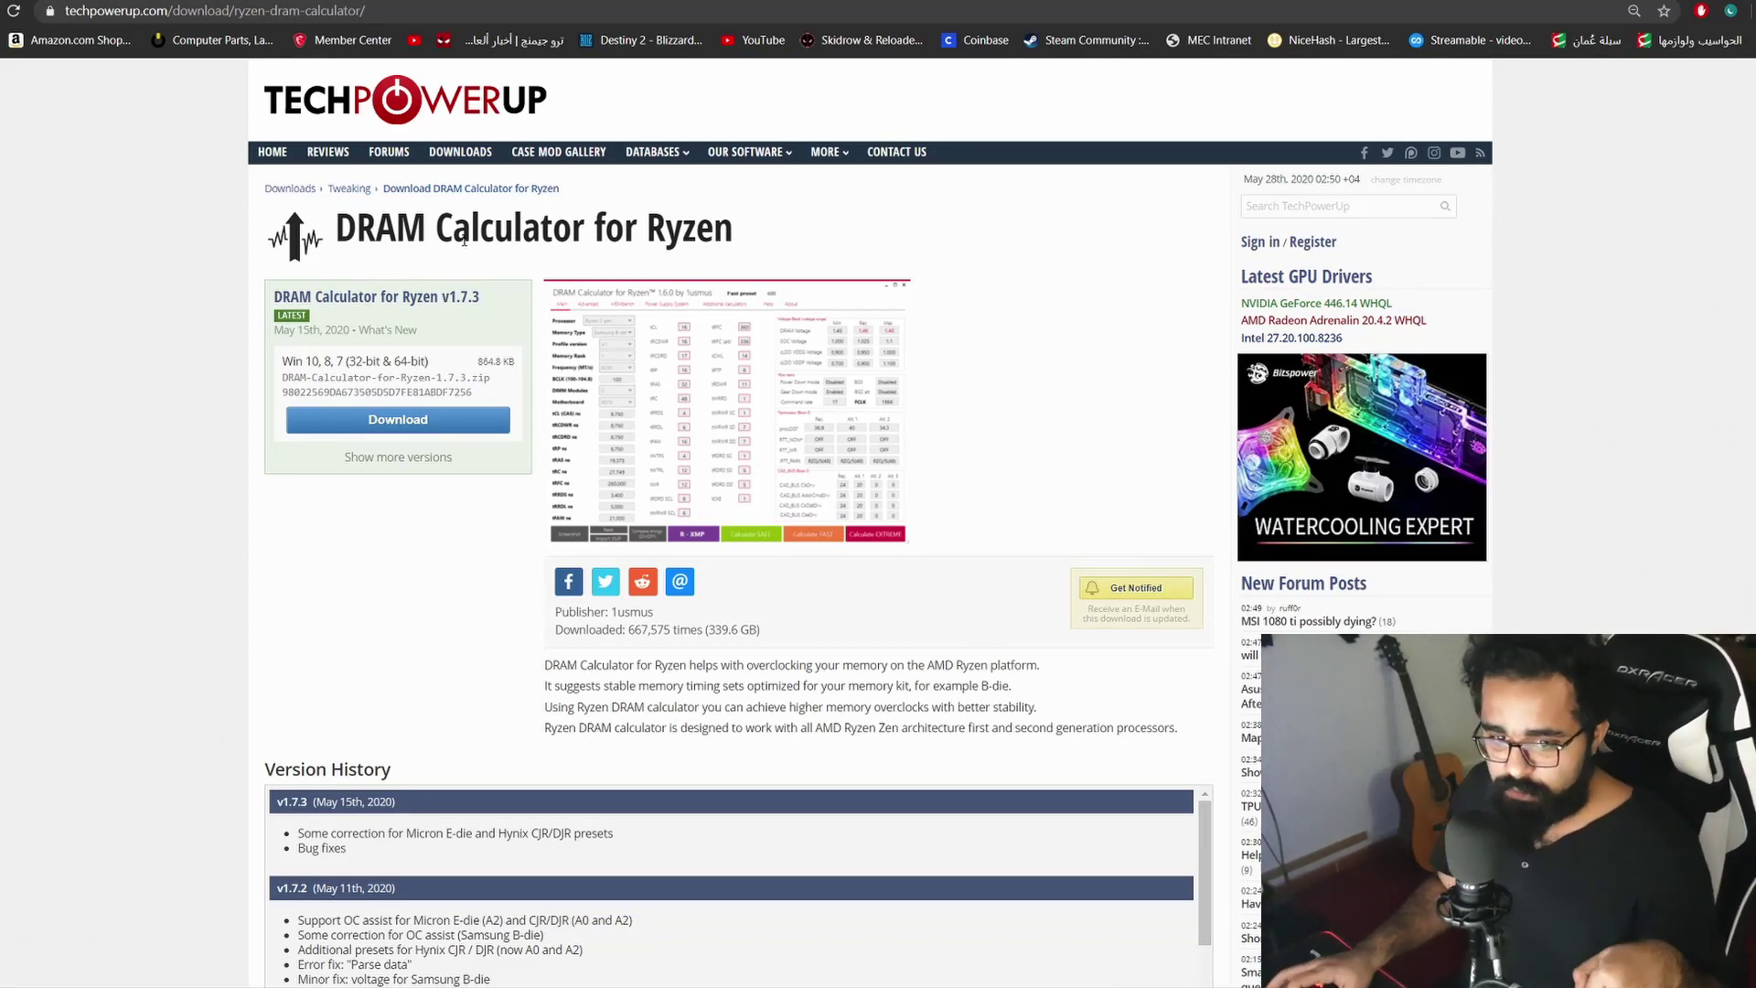
Step: Browse the TechPowerUp, cpuid.com and softnology.biz download pages and check the Thaiphoon shareware release date
drag(793, 233, 329, 230)
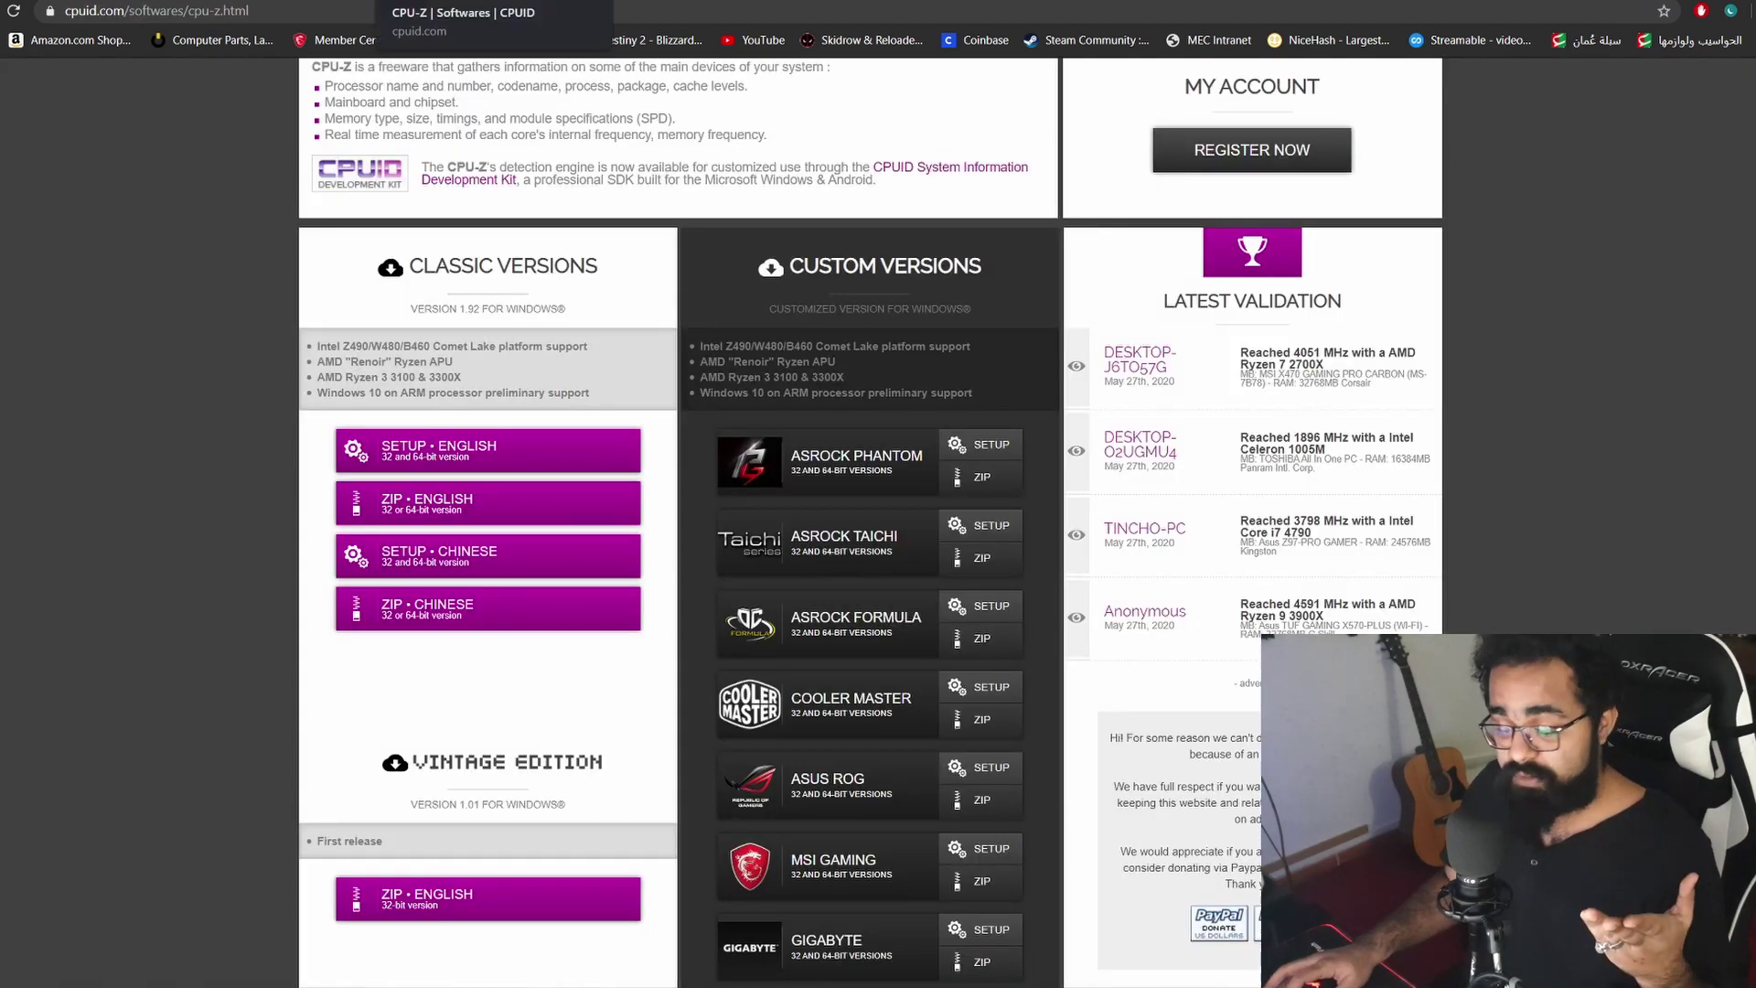
key(ctrl+Tab)
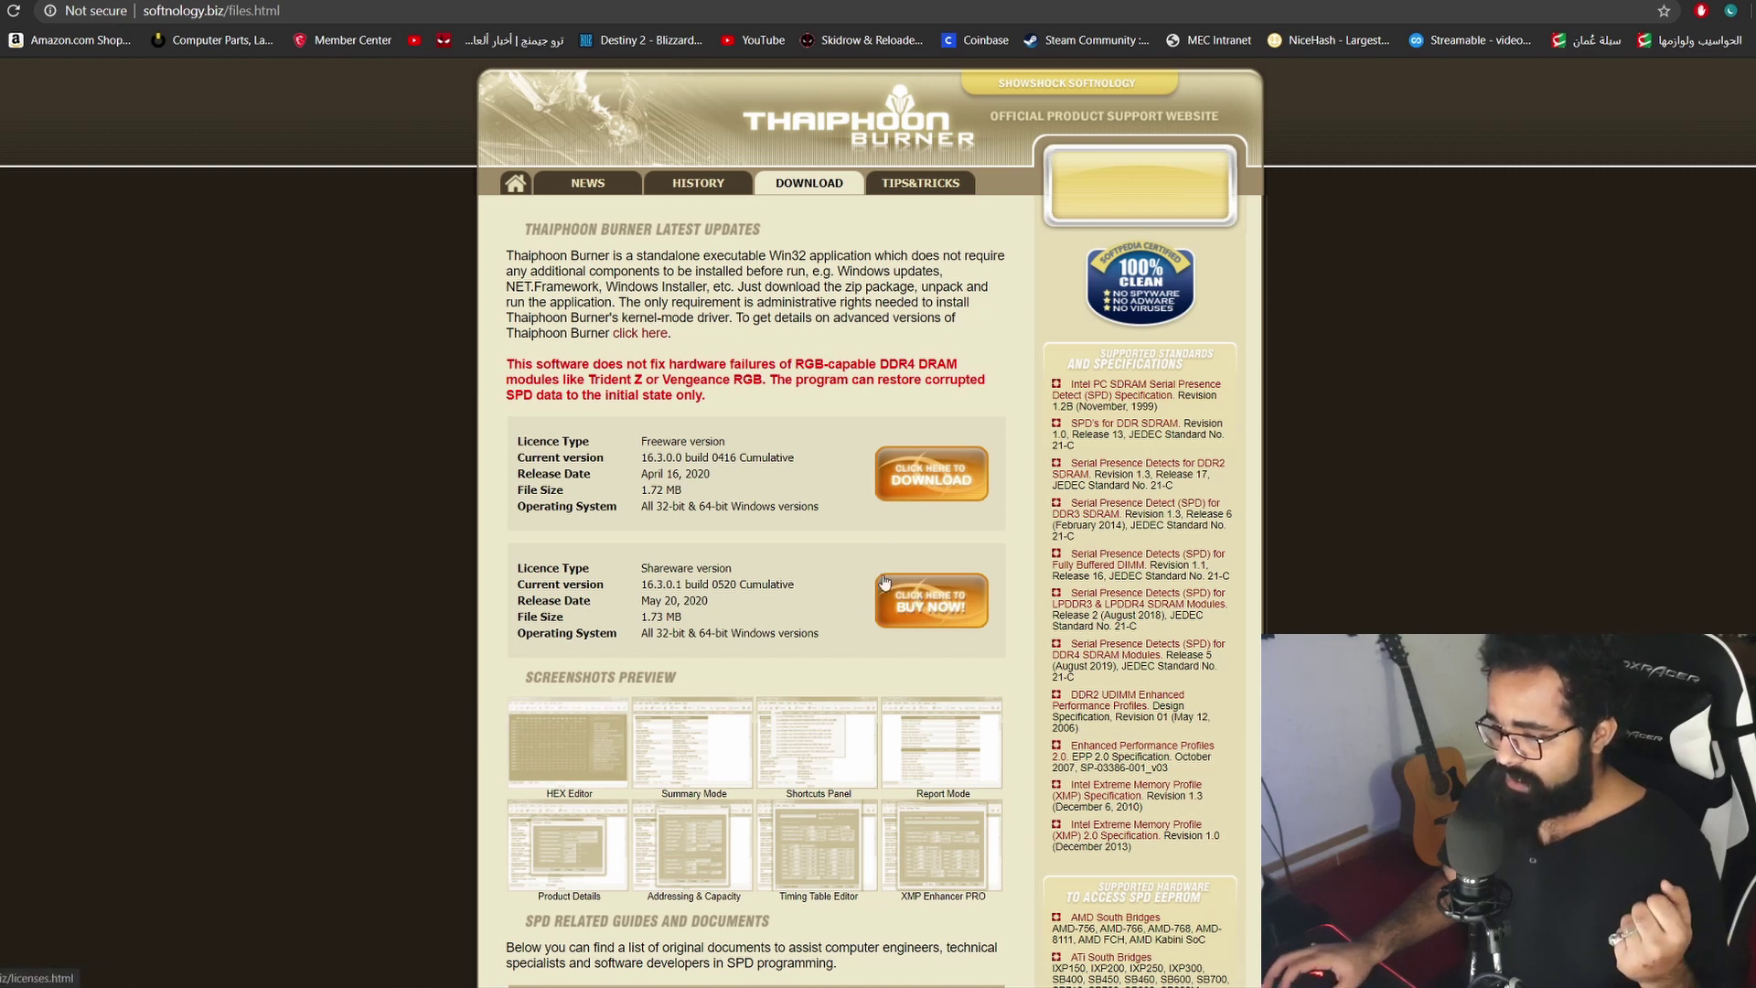
drag(649, 601, 696, 606)
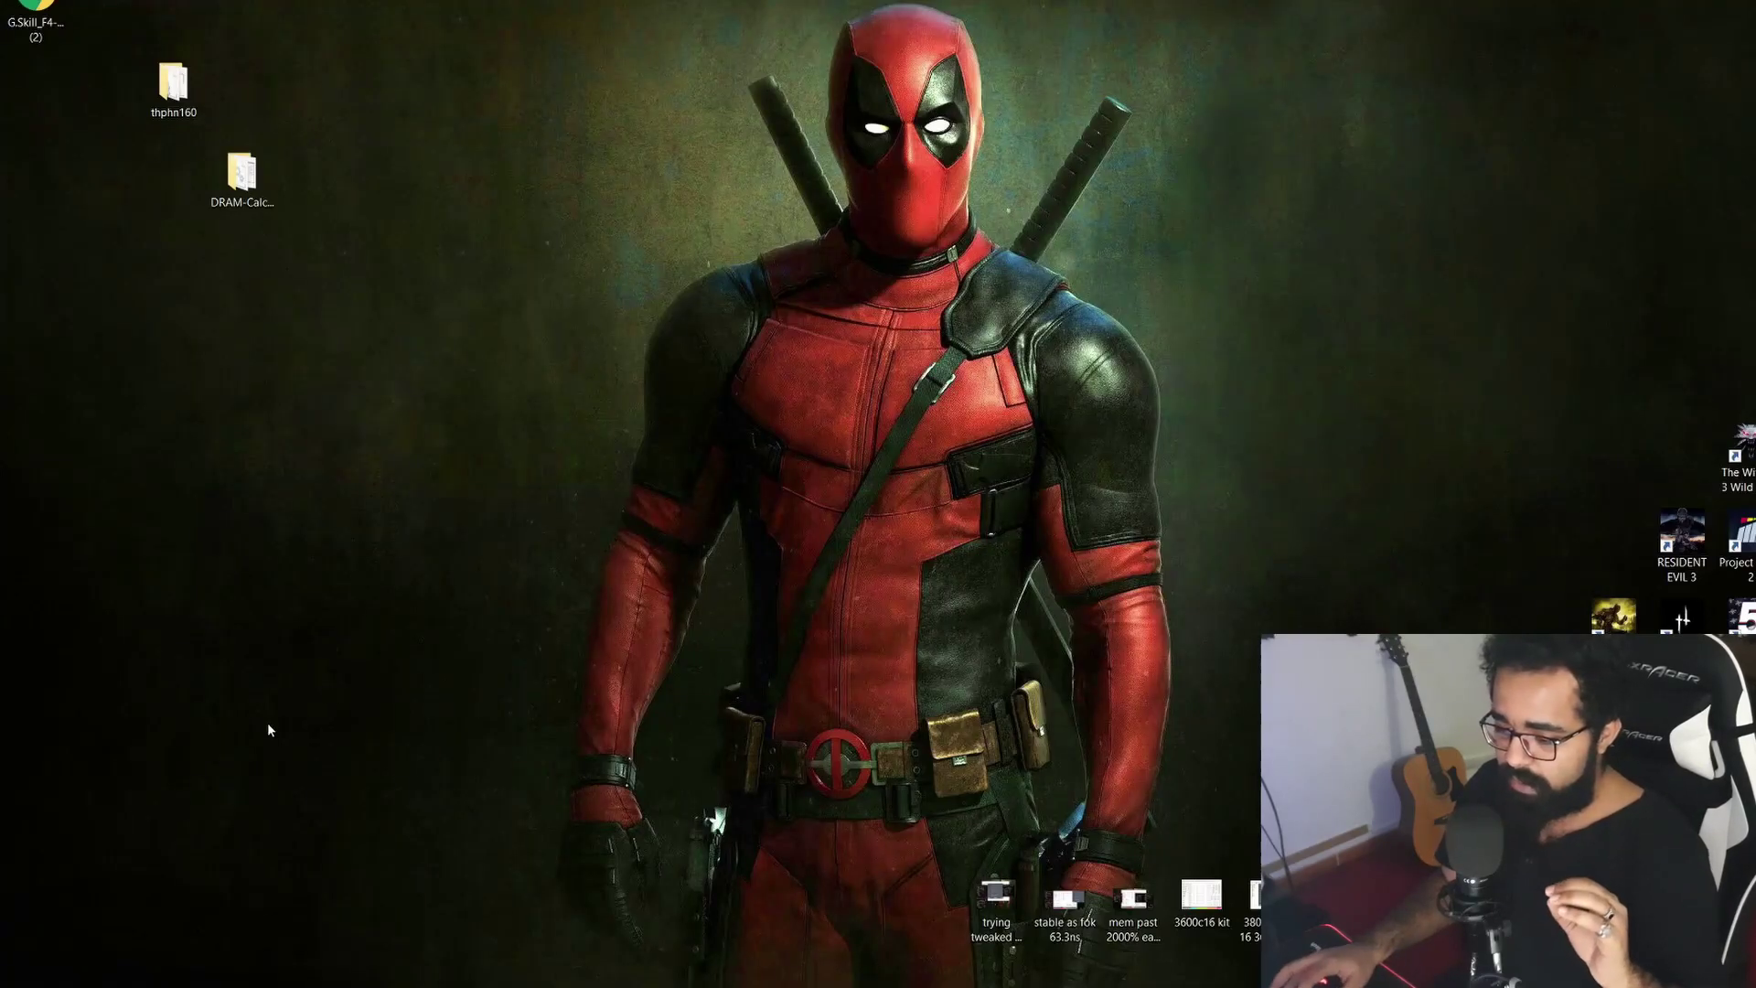
Step: Open the thphn160 desktop folder and start the Thaiphoon application from it
double_click(174, 87)
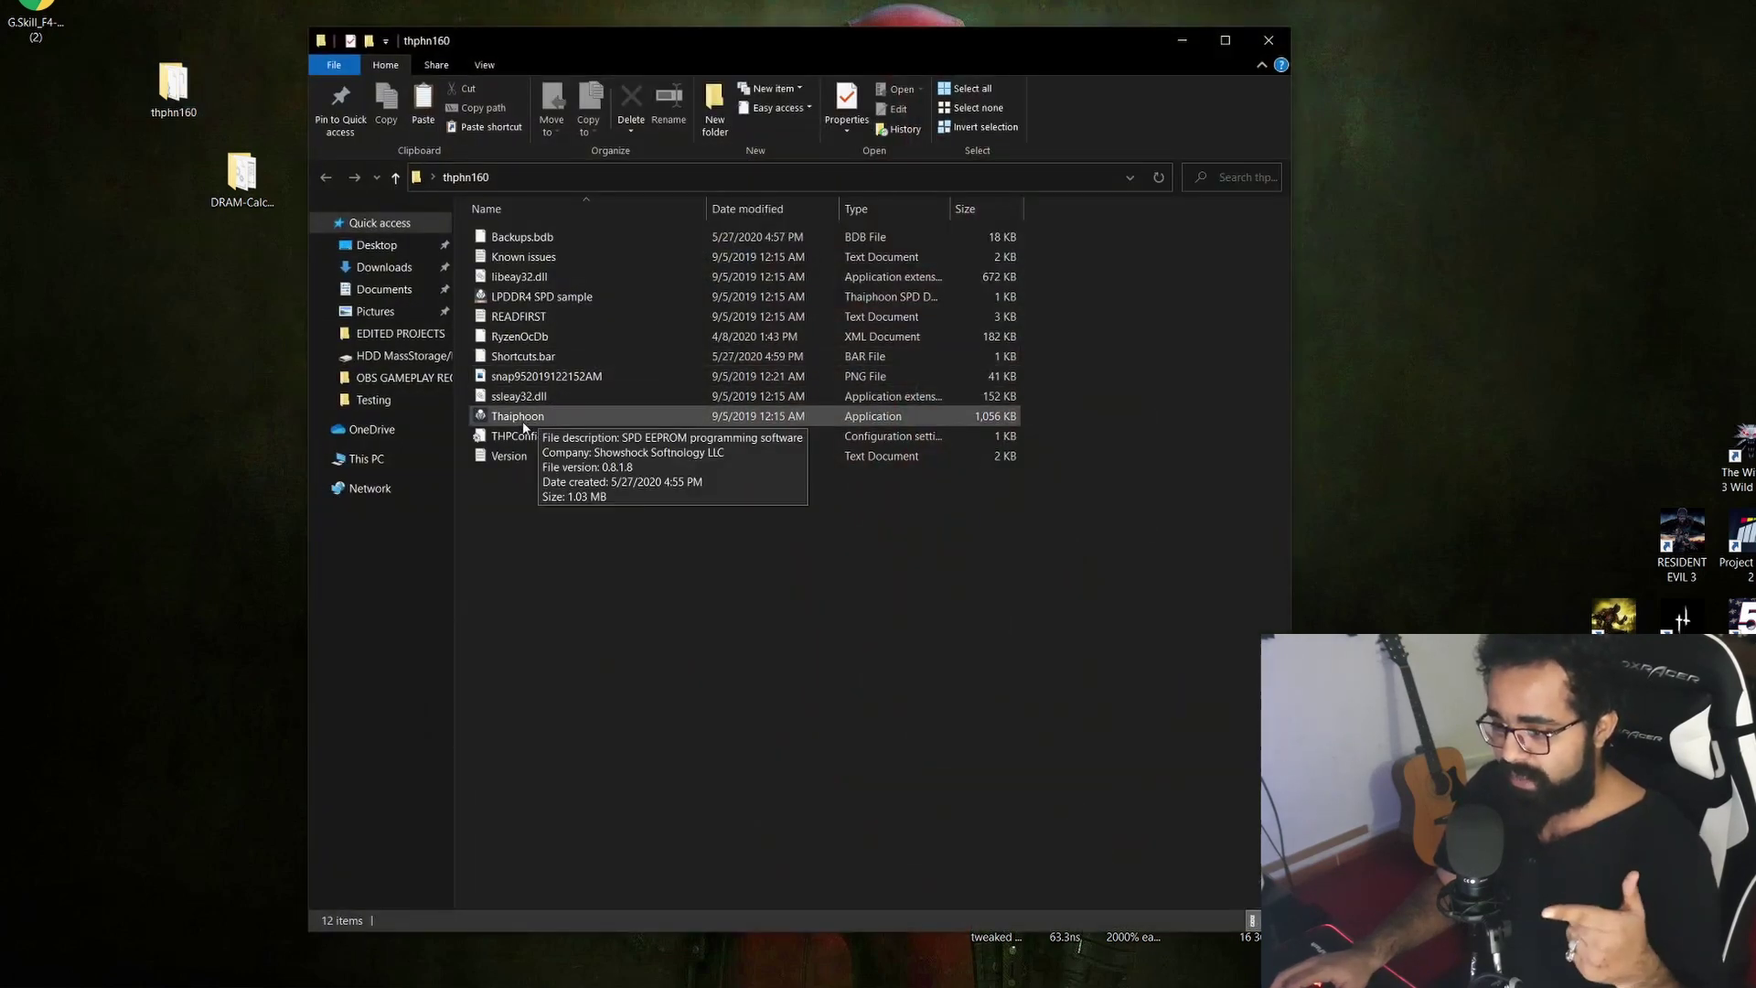
click(523, 421)
click(596, 512)
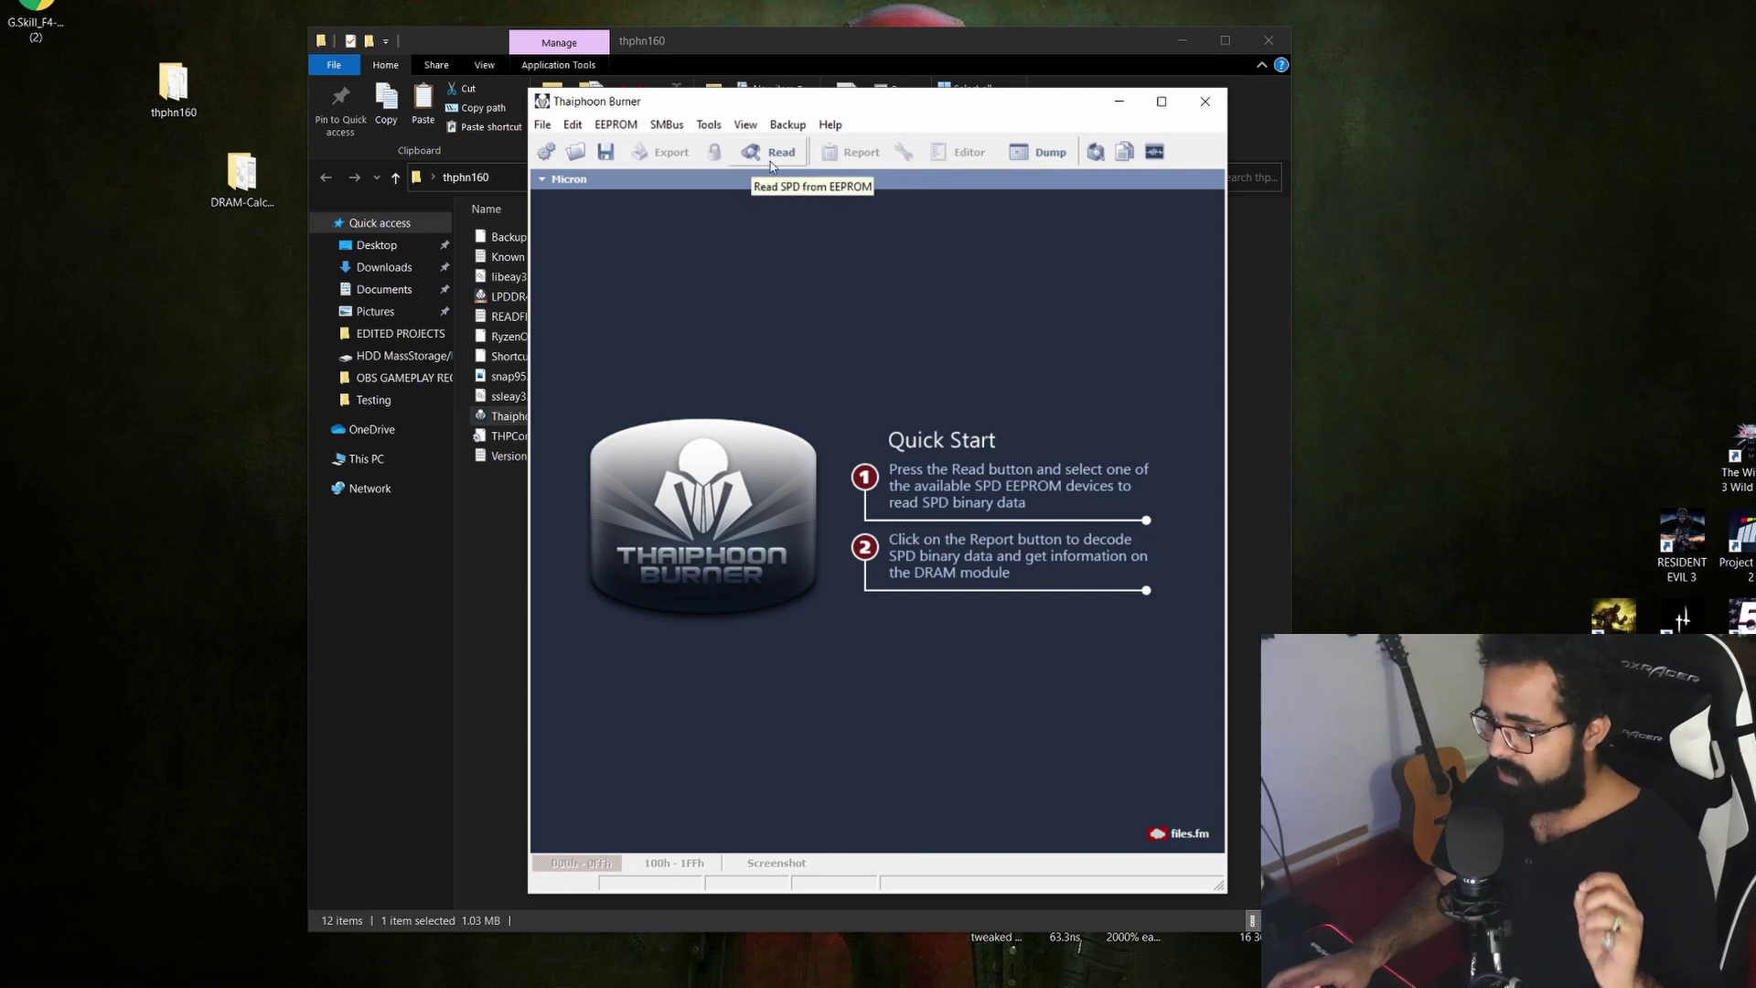
Step: Read the module's SPD at address 52h and confirm its Samsung 8 Gb B-die chips
click(771, 163)
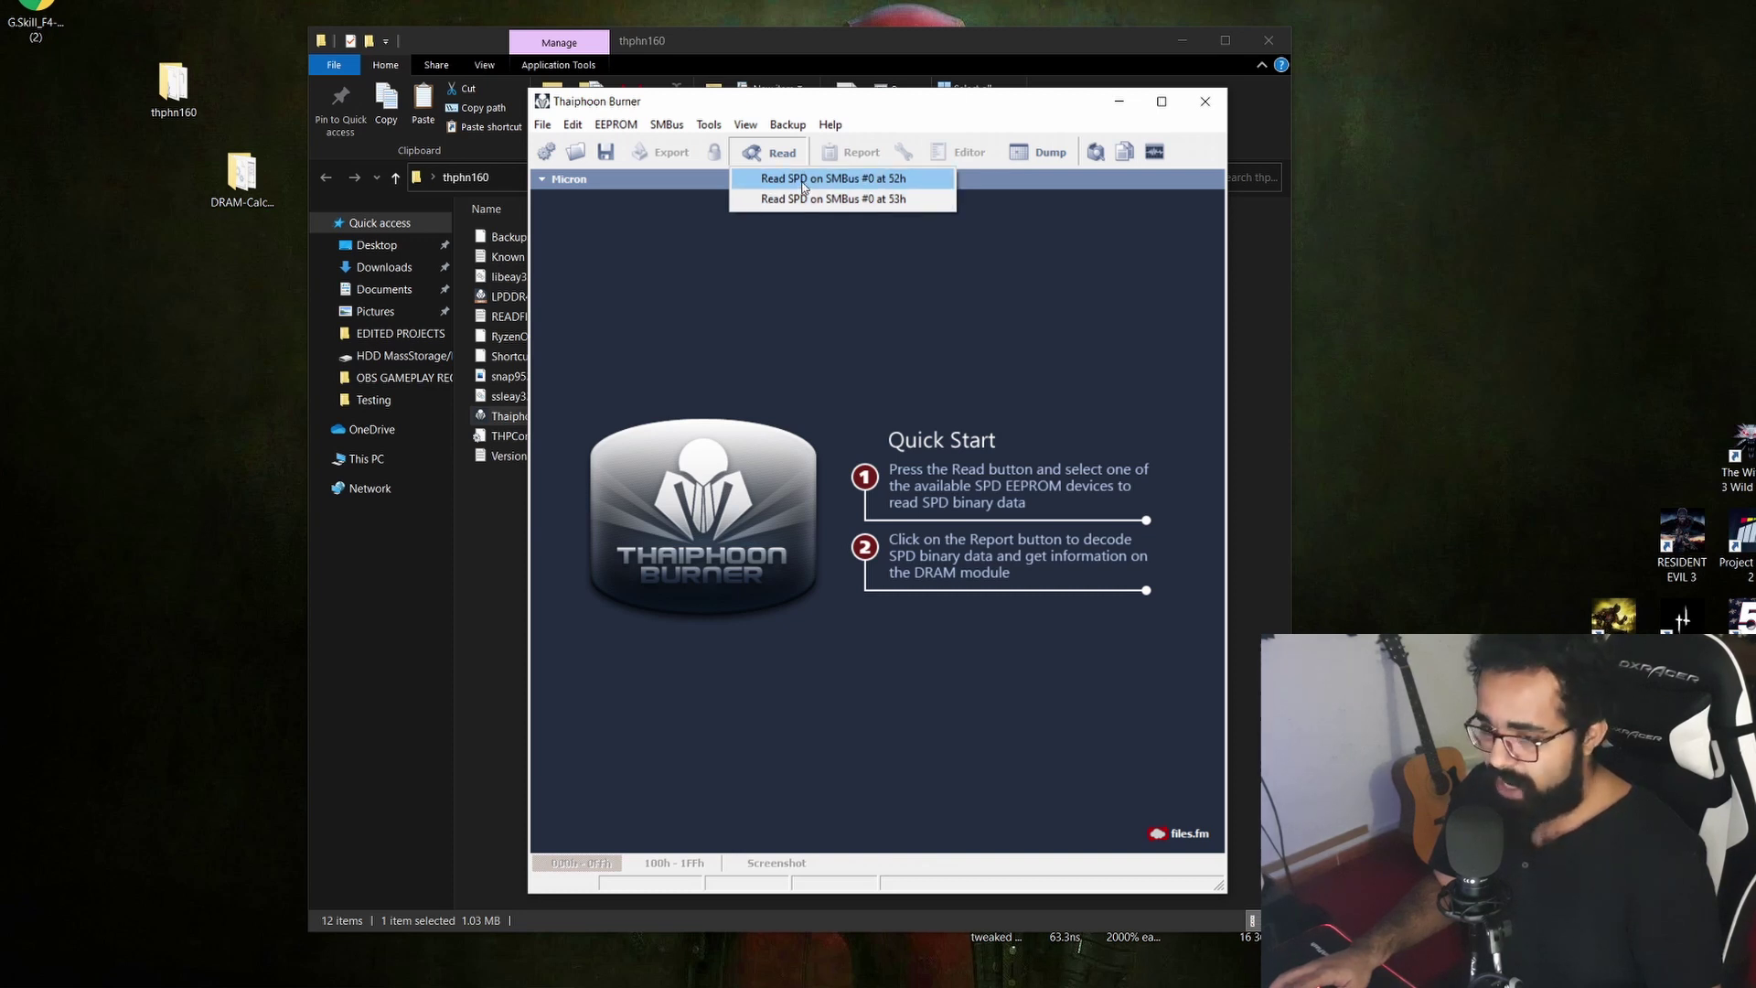
click(804, 185)
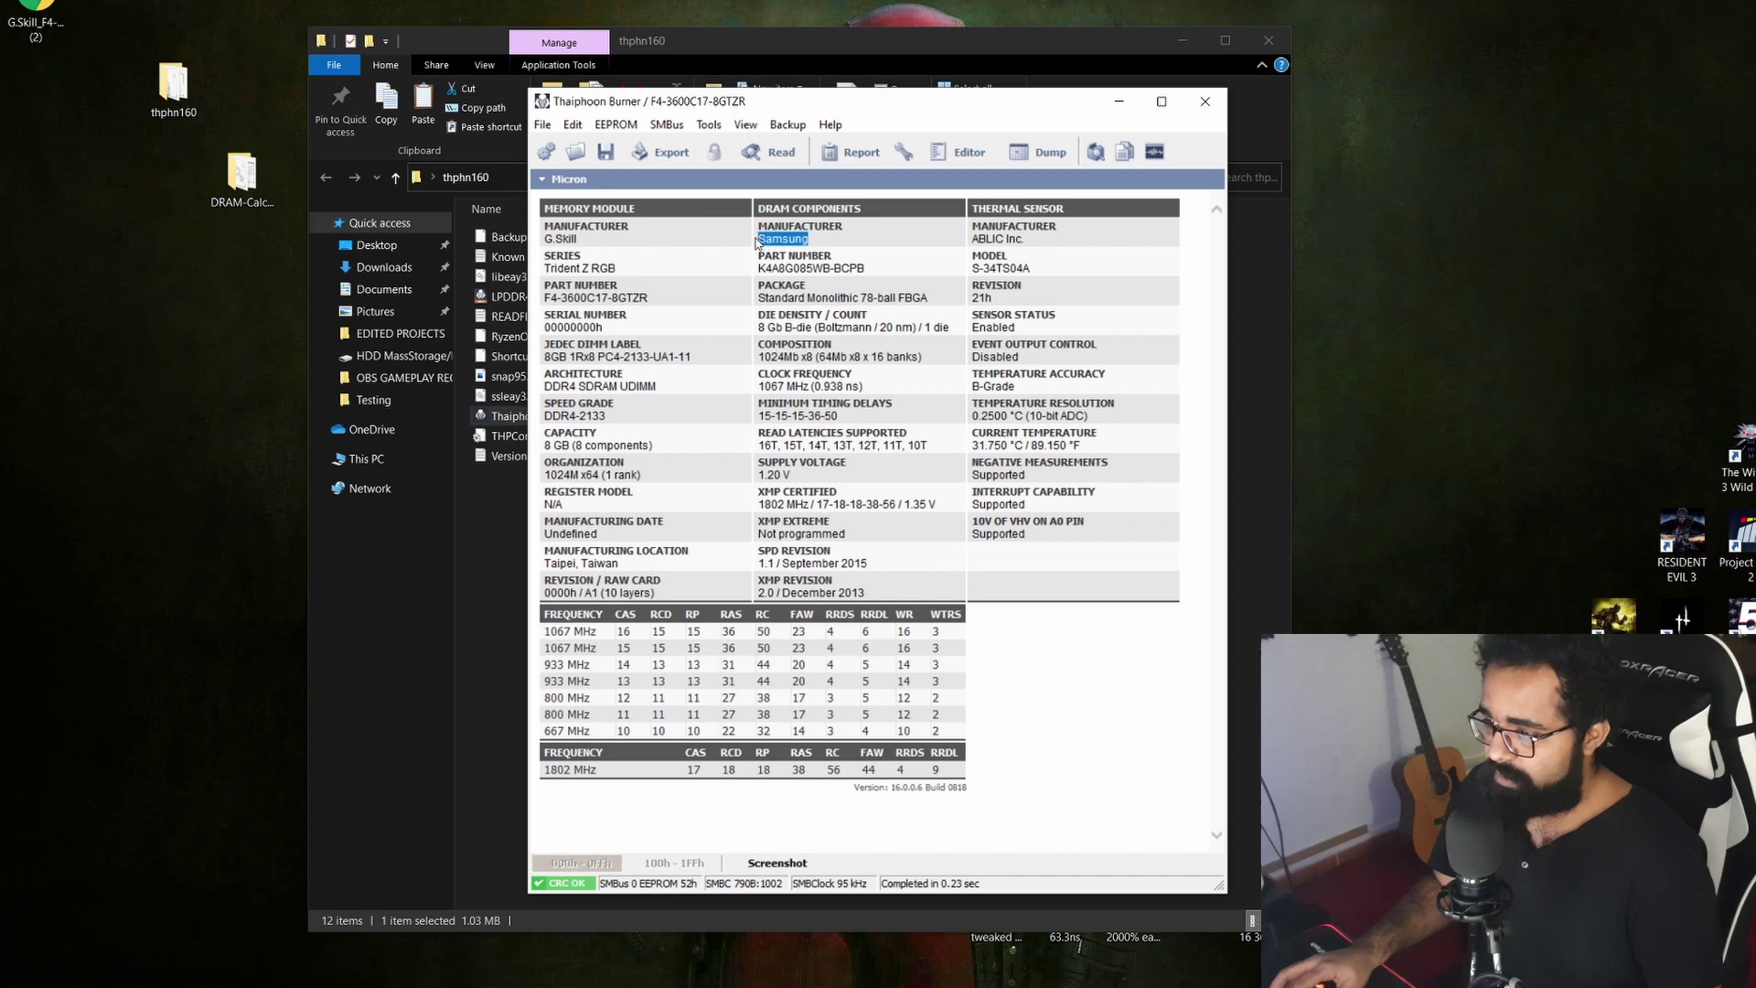
drag(758, 315, 761, 327)
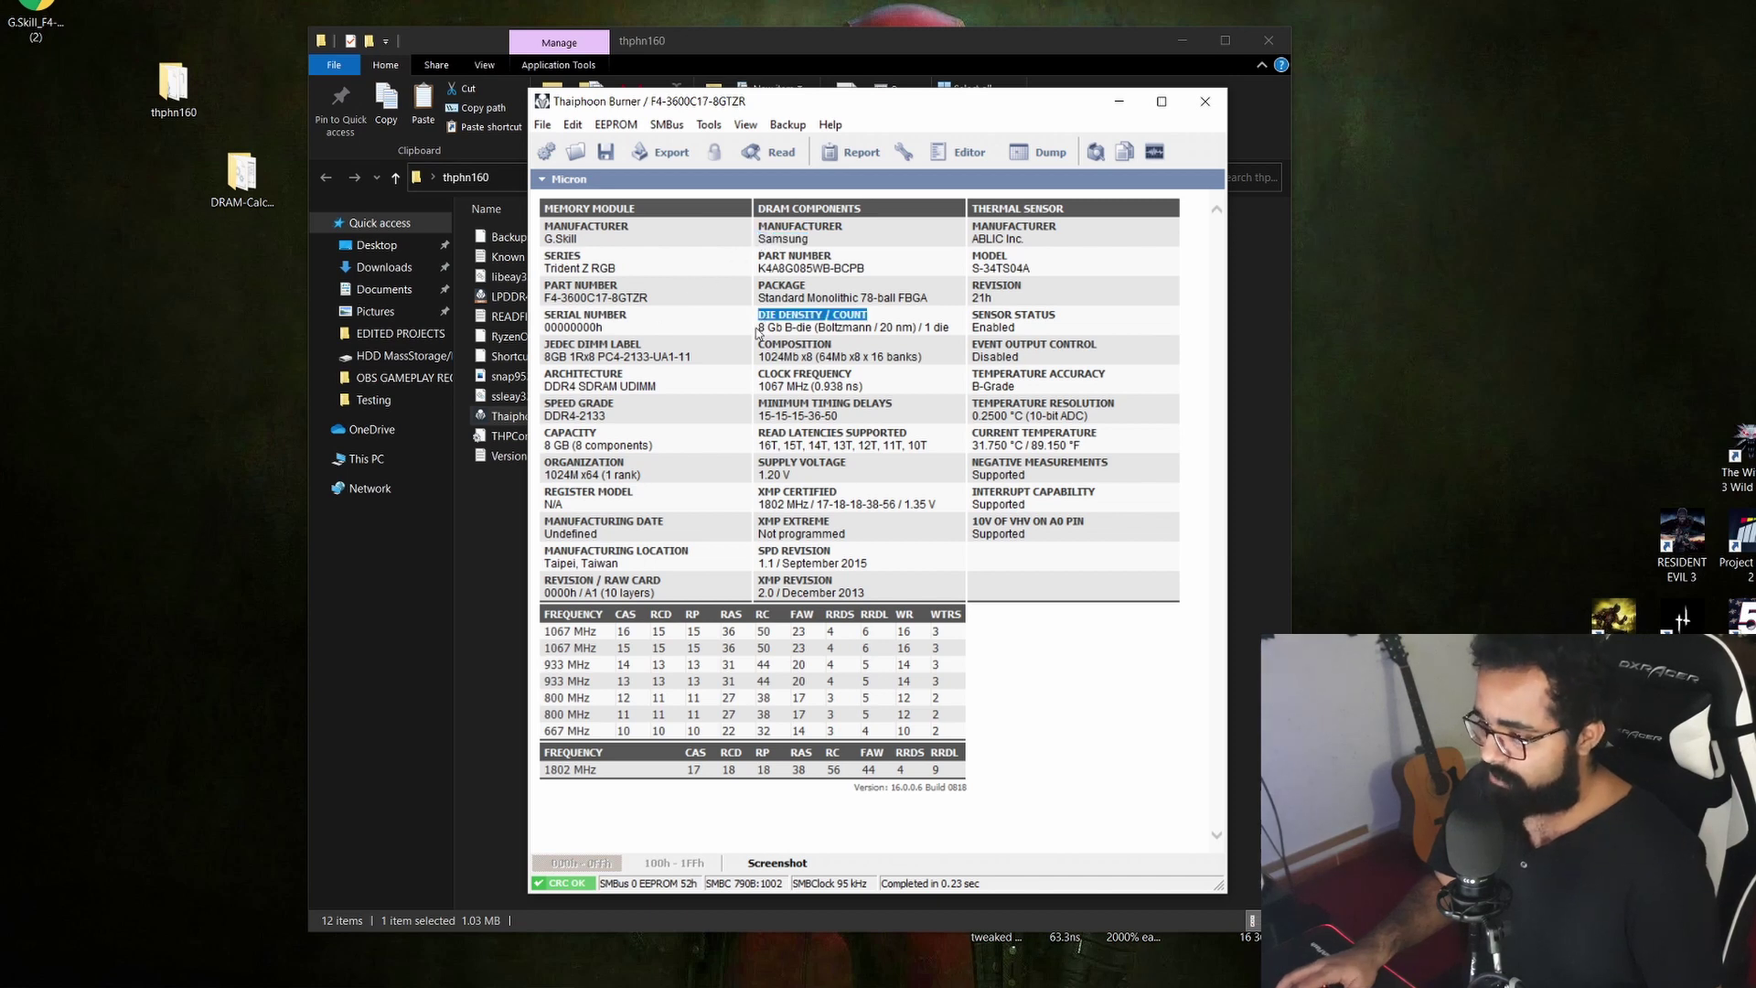
click(760, 327)
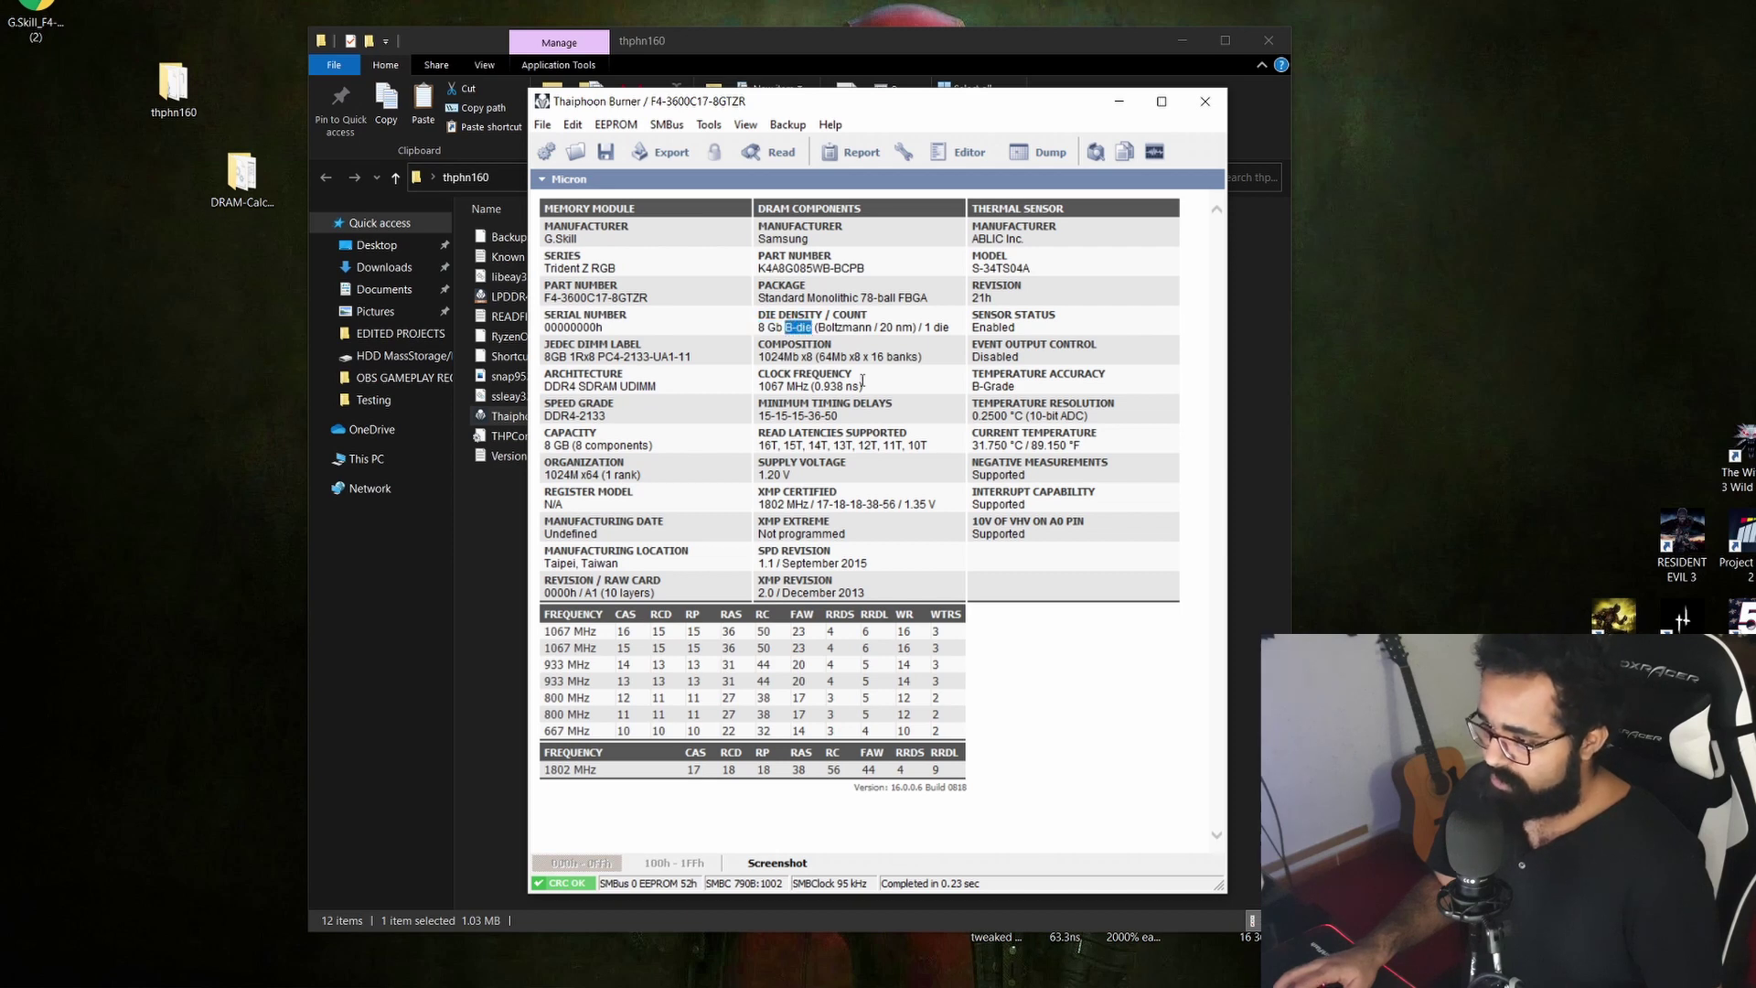
click(1029, 262)
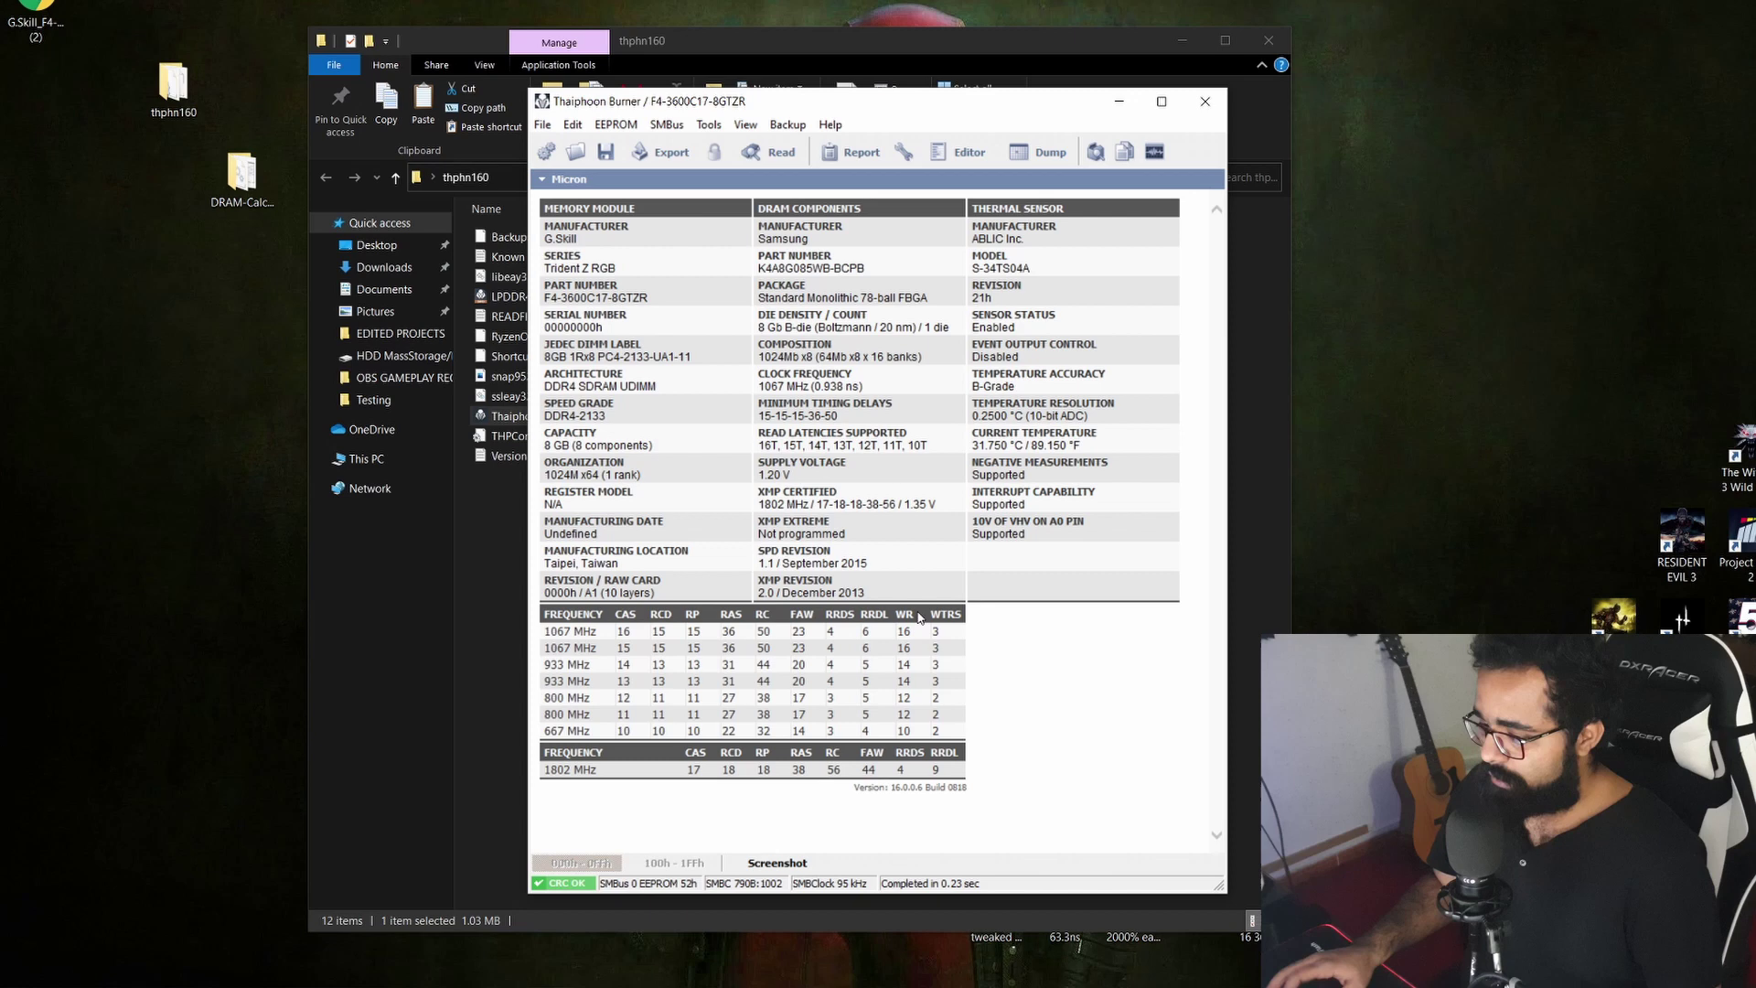
Step: Export a complete HTML report with delays in nanoseconds, then close Thaiphoon Burner and the thphn160 folder
click(843, 157)
drag(1217, 275, 1237, 709)
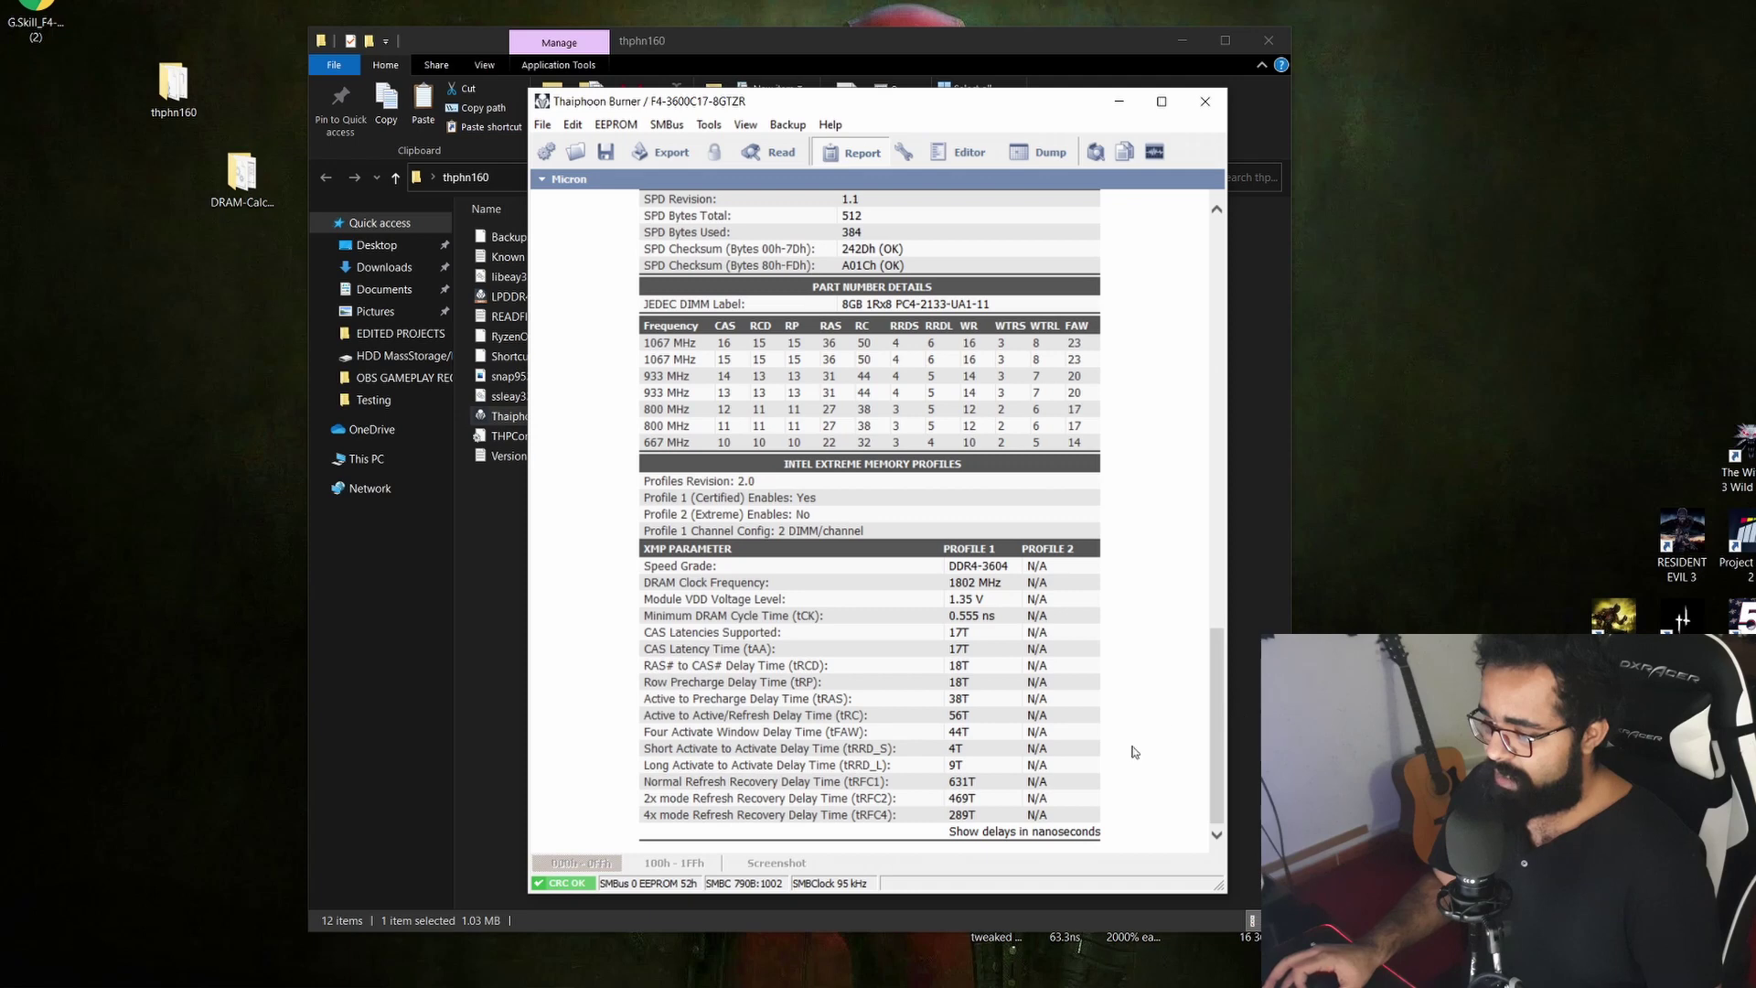
click(1025, 834)
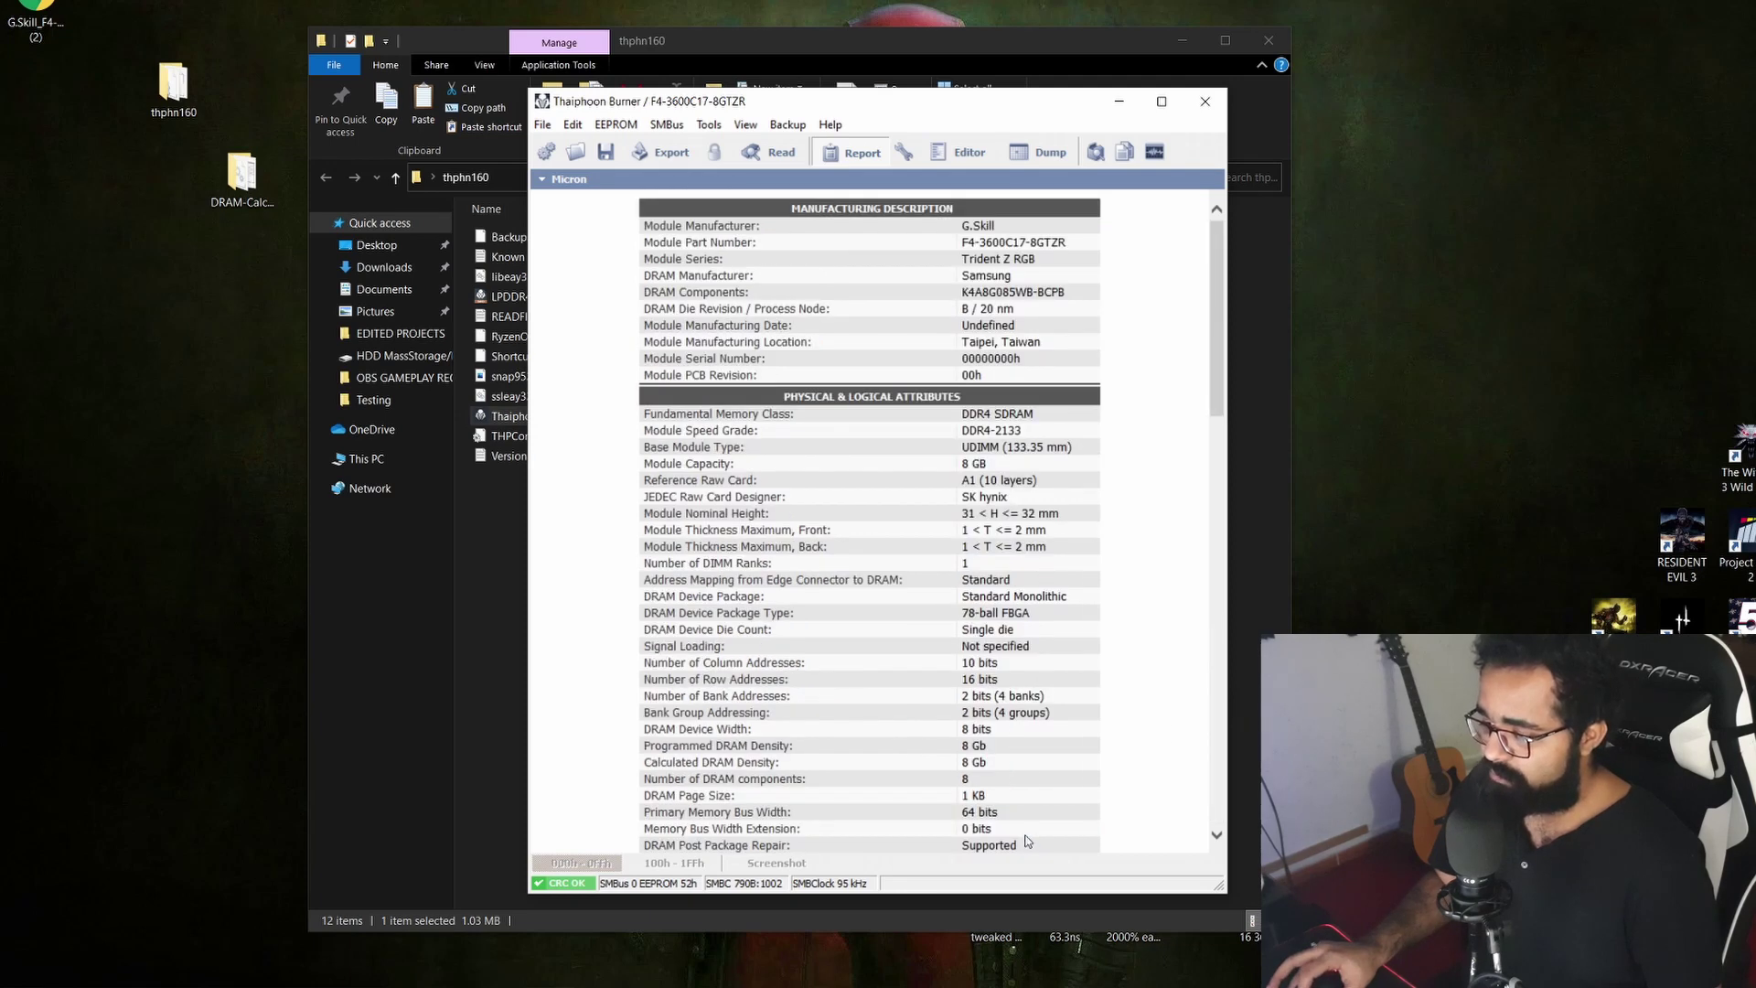
click(645, 154)
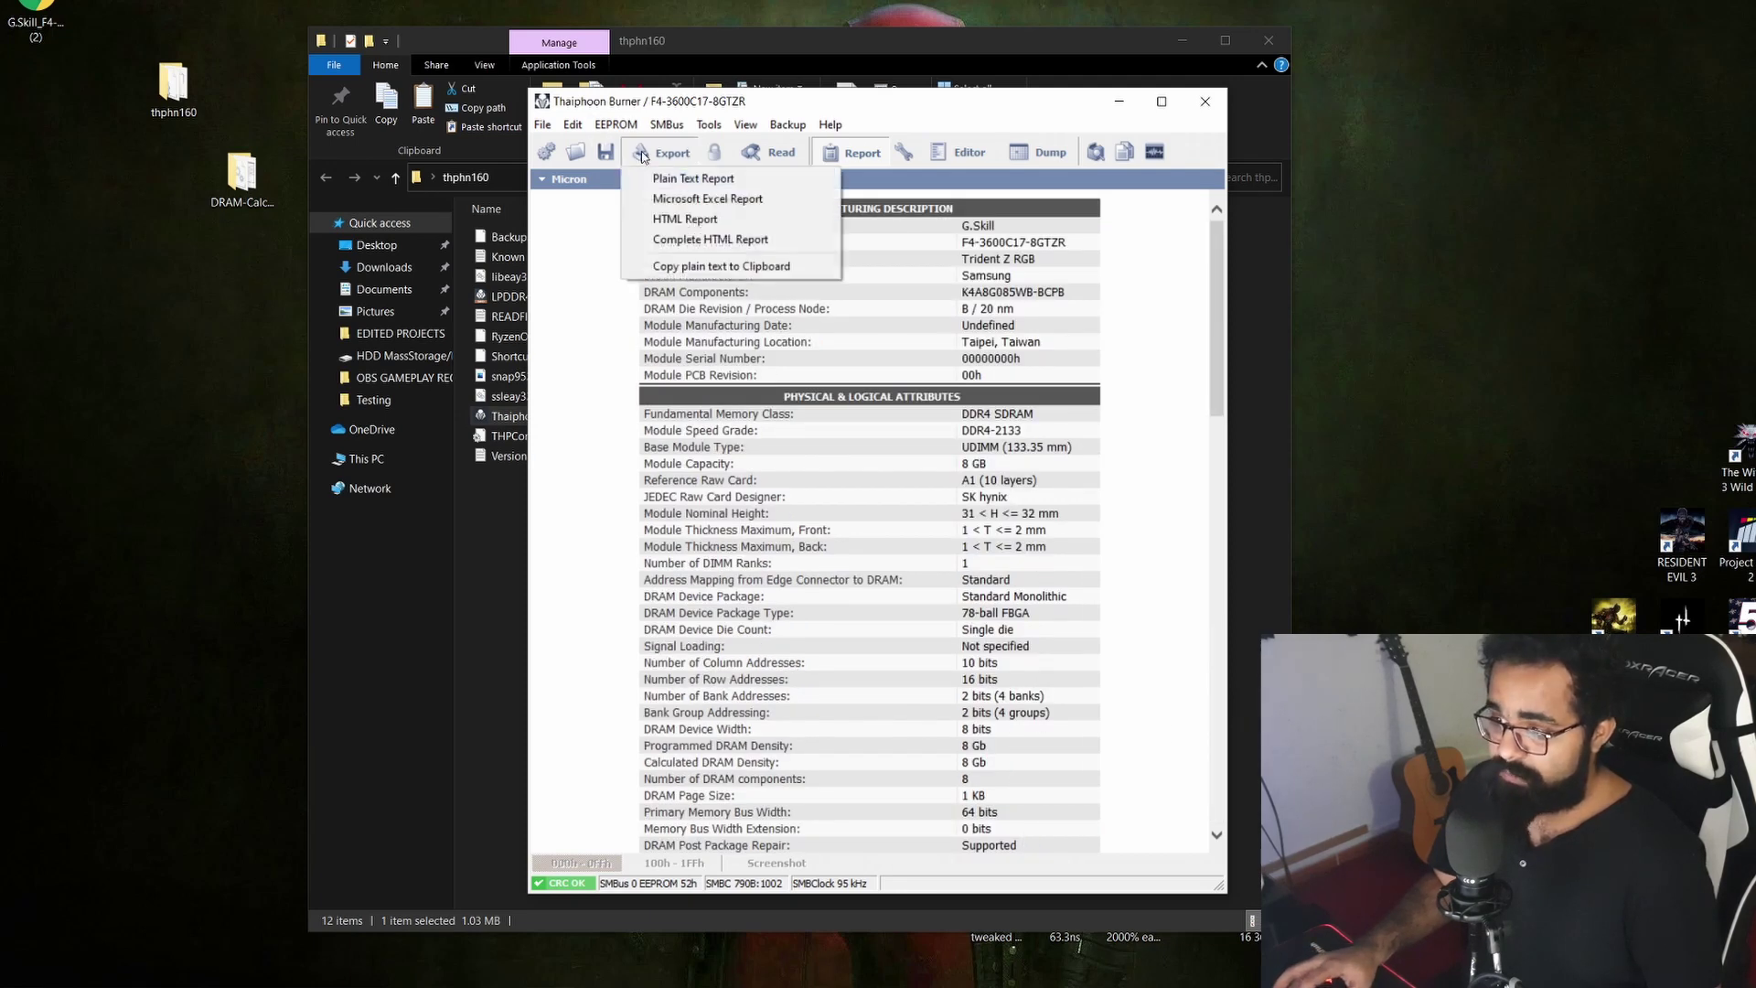
click(713, 245)
key(Return)
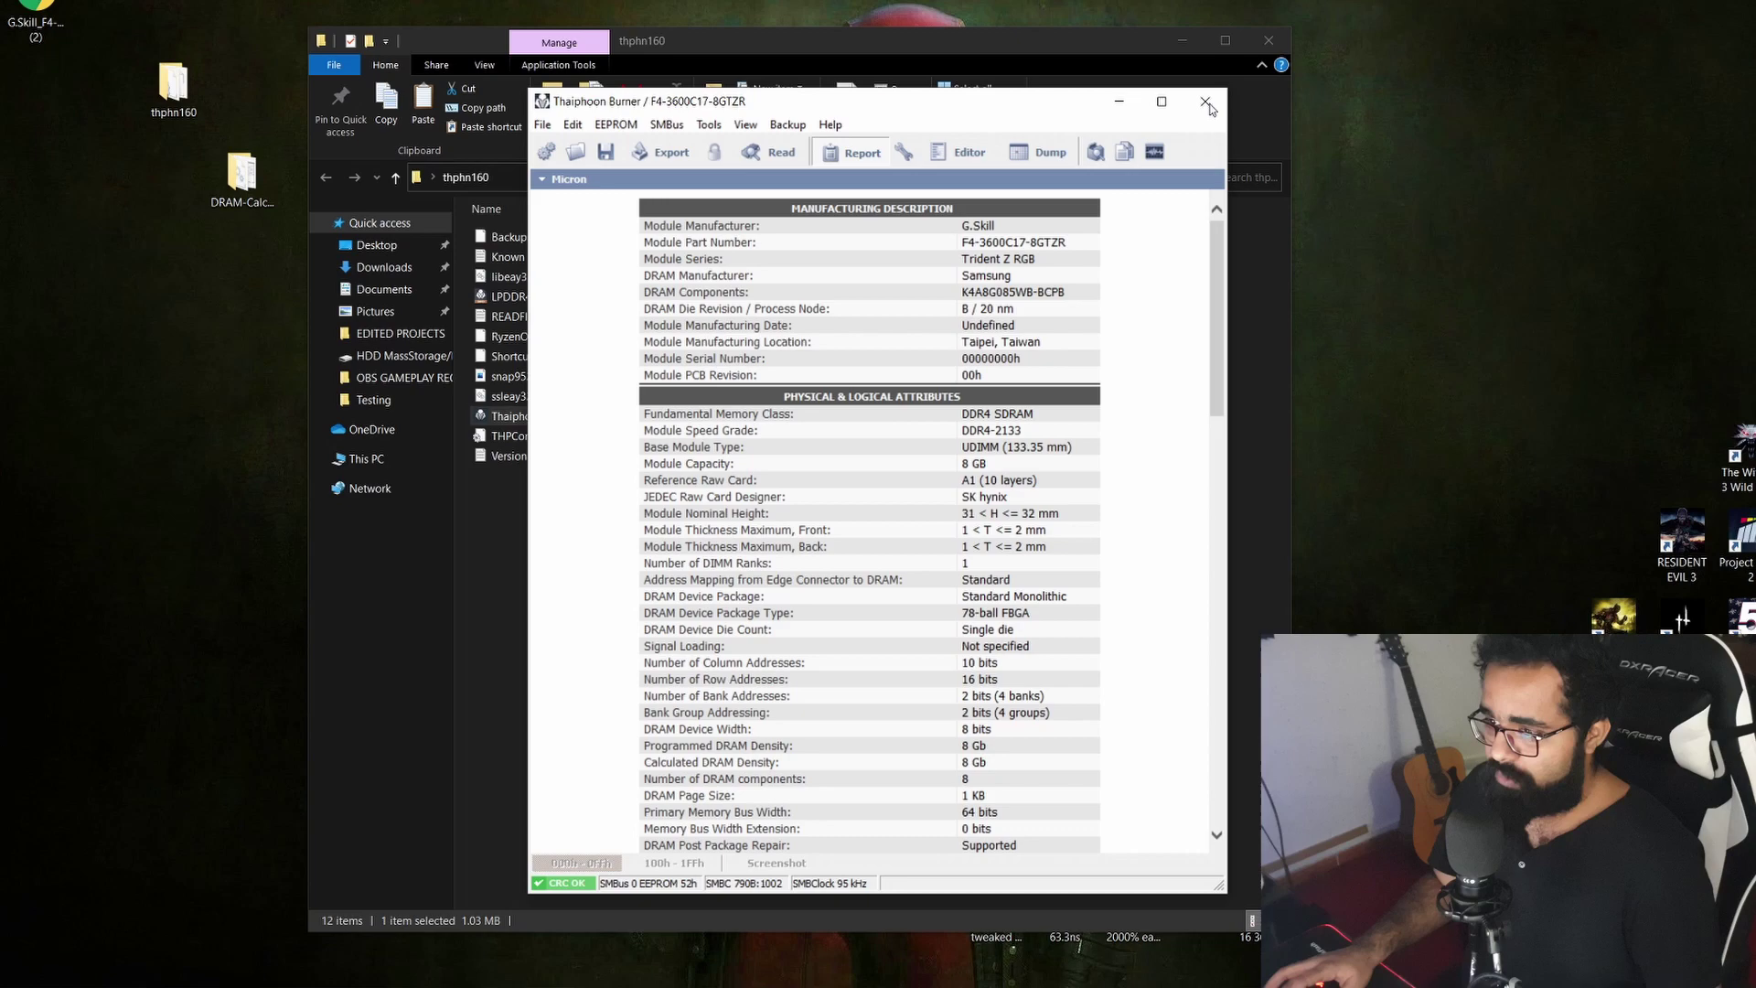
click(1206, 102)
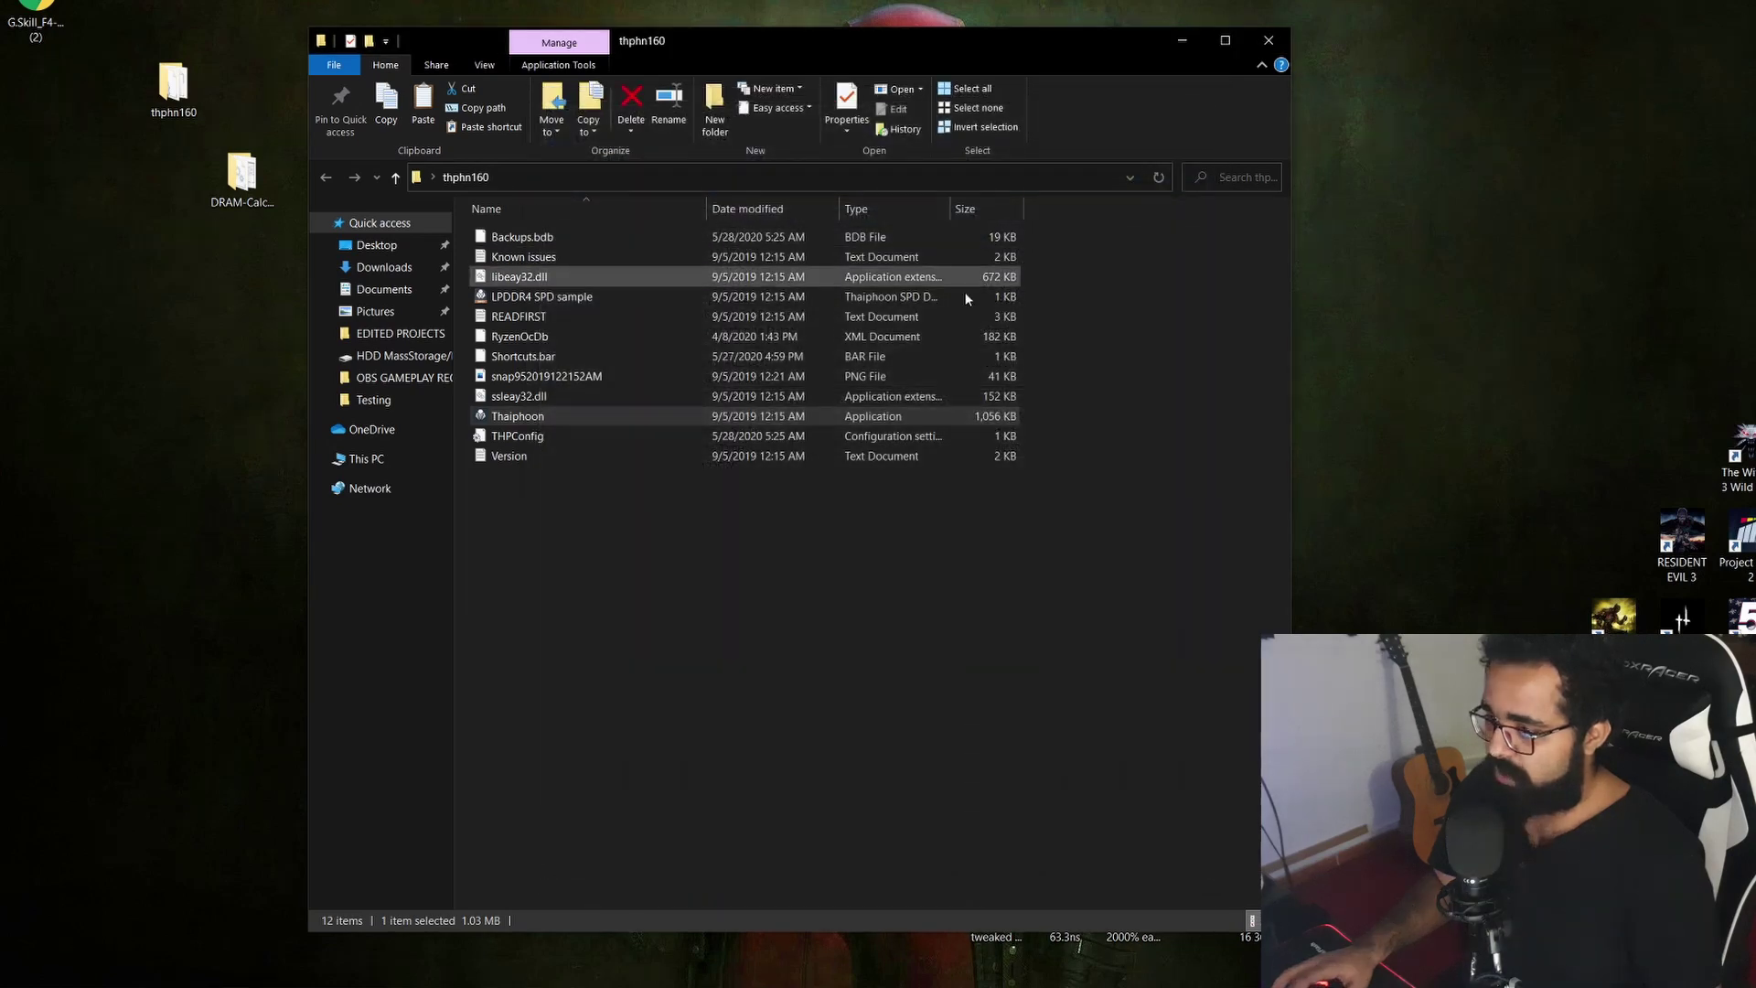
click(1281, 49)
Step: Launch Ryzen DRAM Calculator 1.7.3 from the DRAM-Calc folder and move its window higher
right_click(819, 163)
click(909, 212)
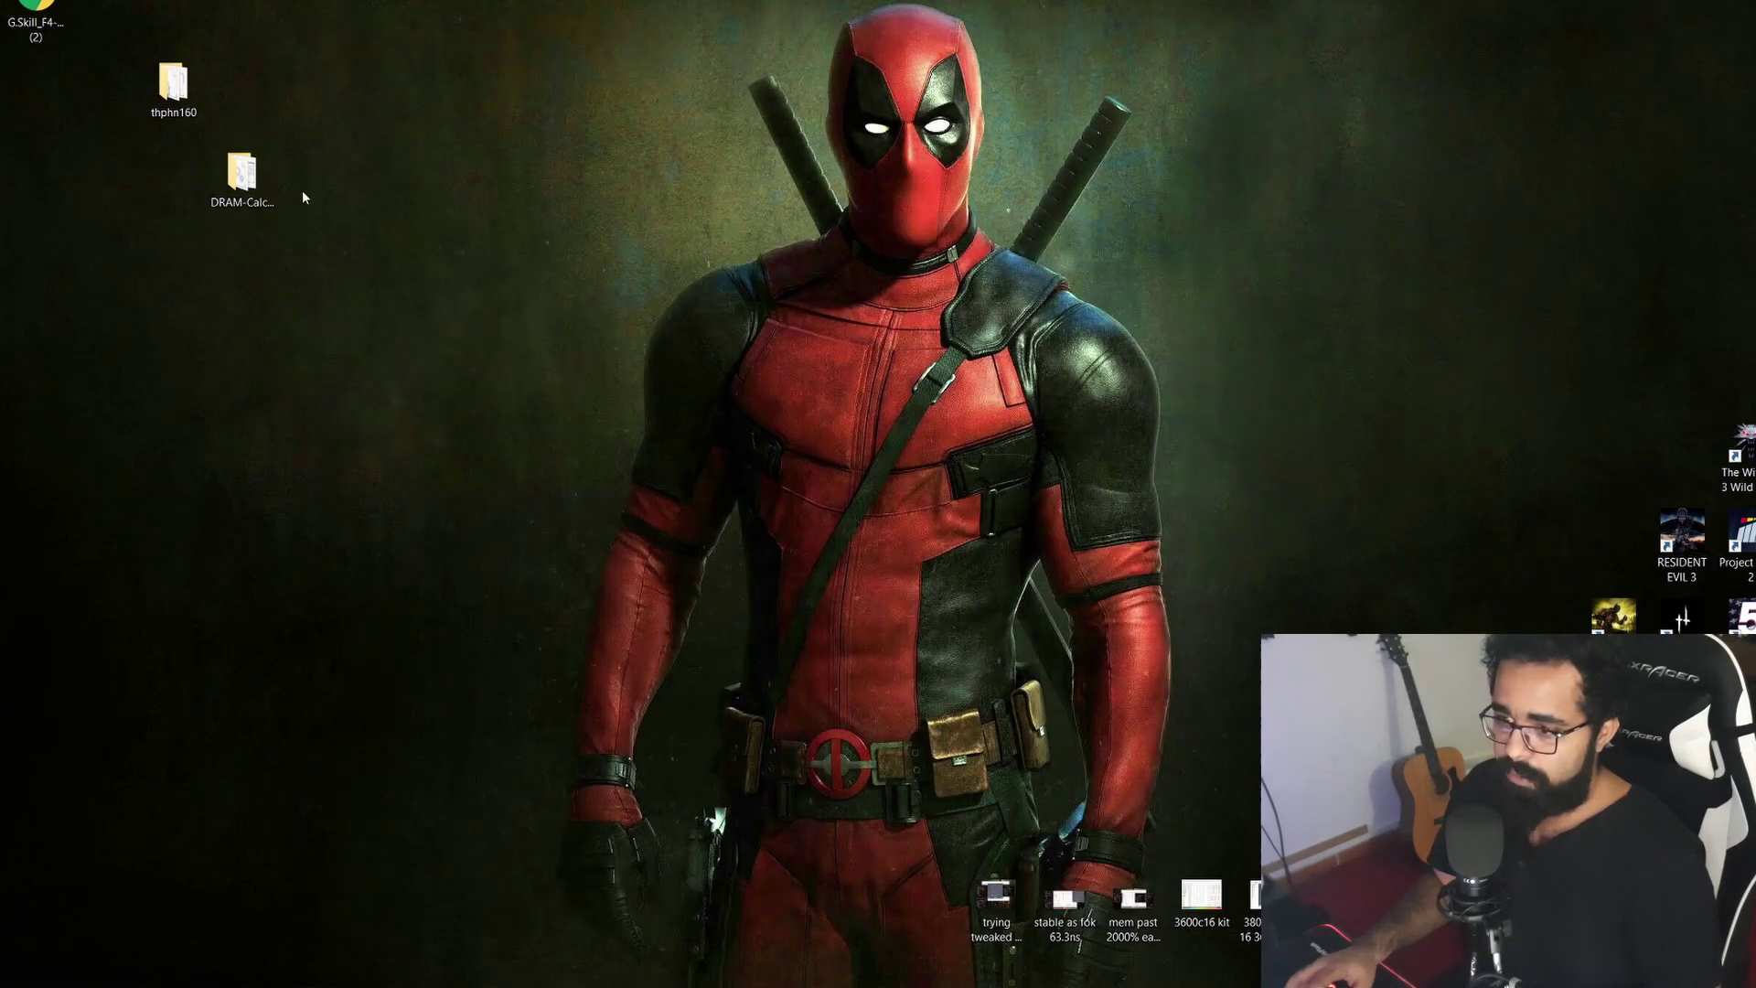
double_click(243, 178)
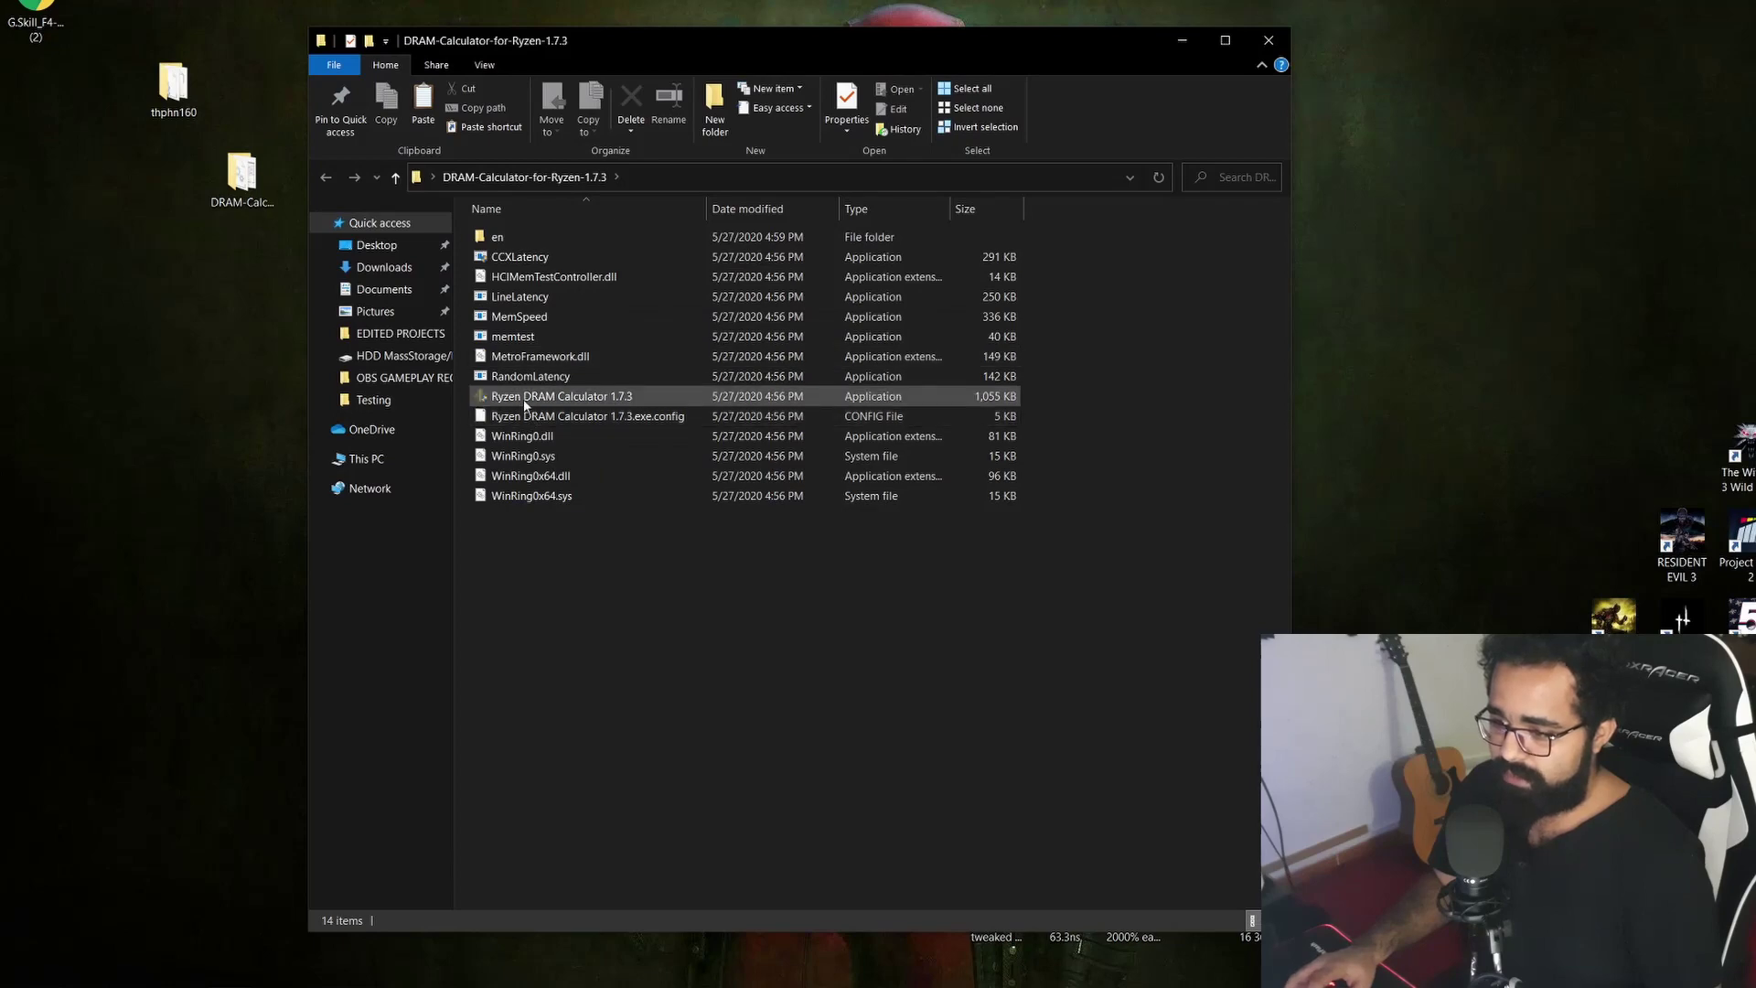
right_click(523, 399)
click(558, 432)
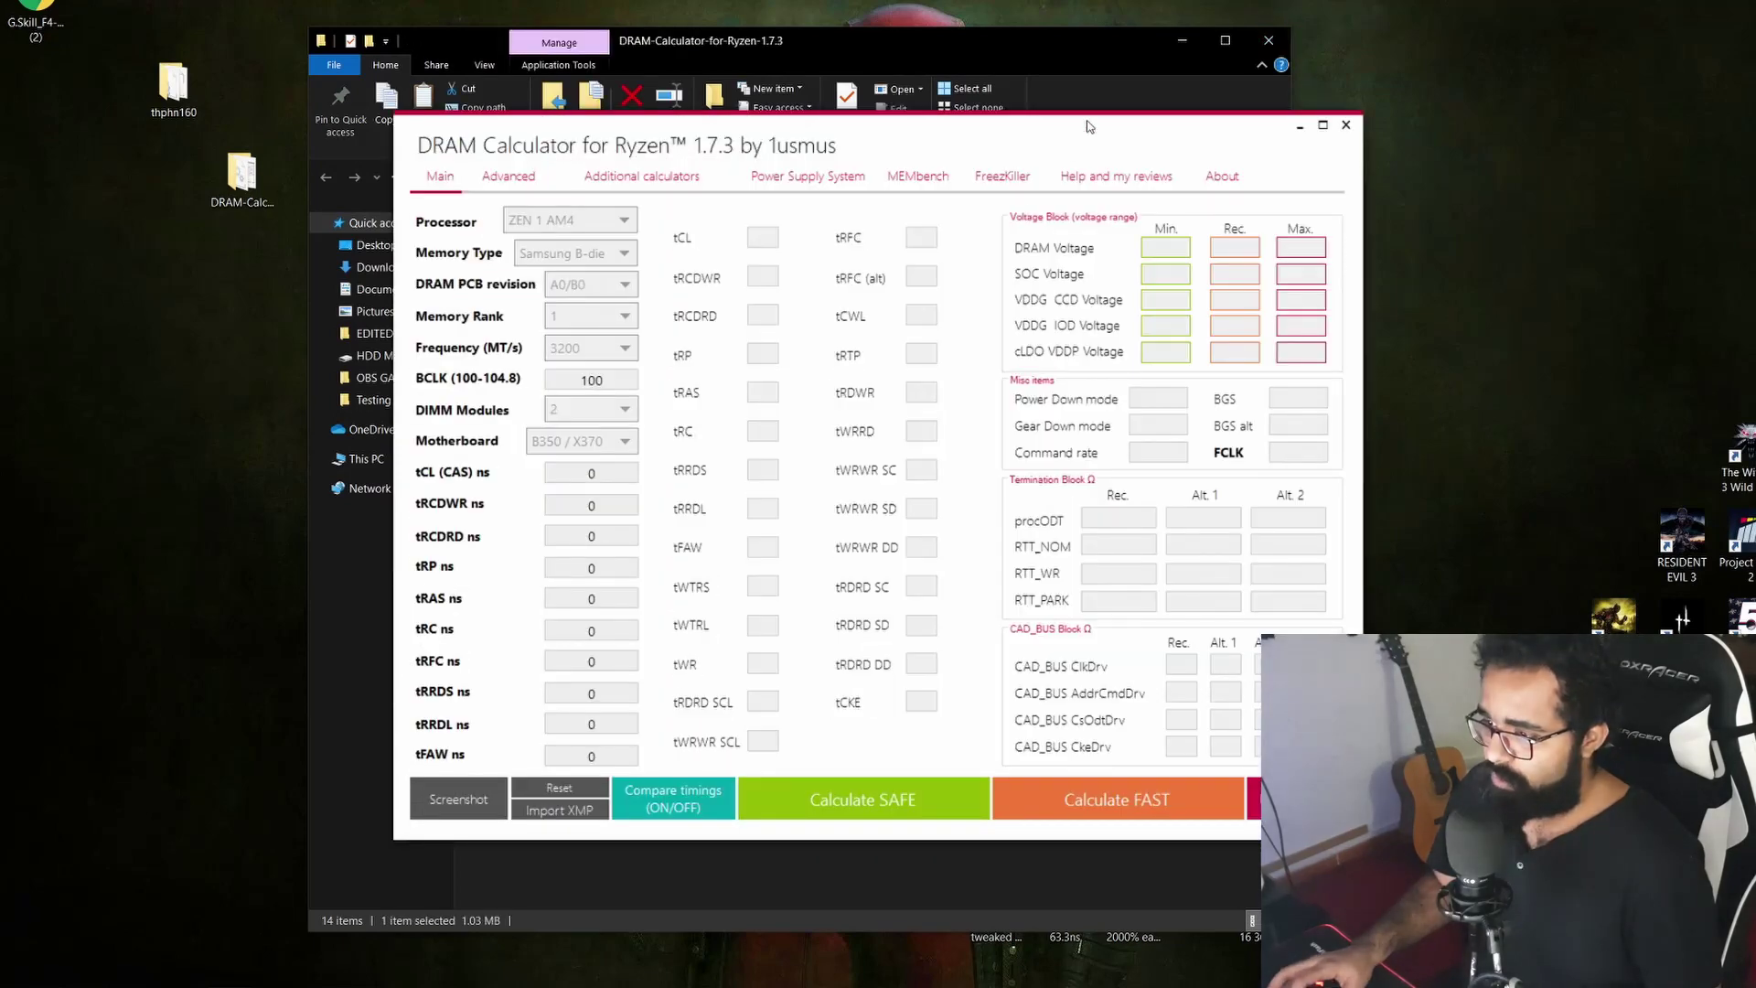
click(1268, 40)
drag(865, 159, 846, 87)
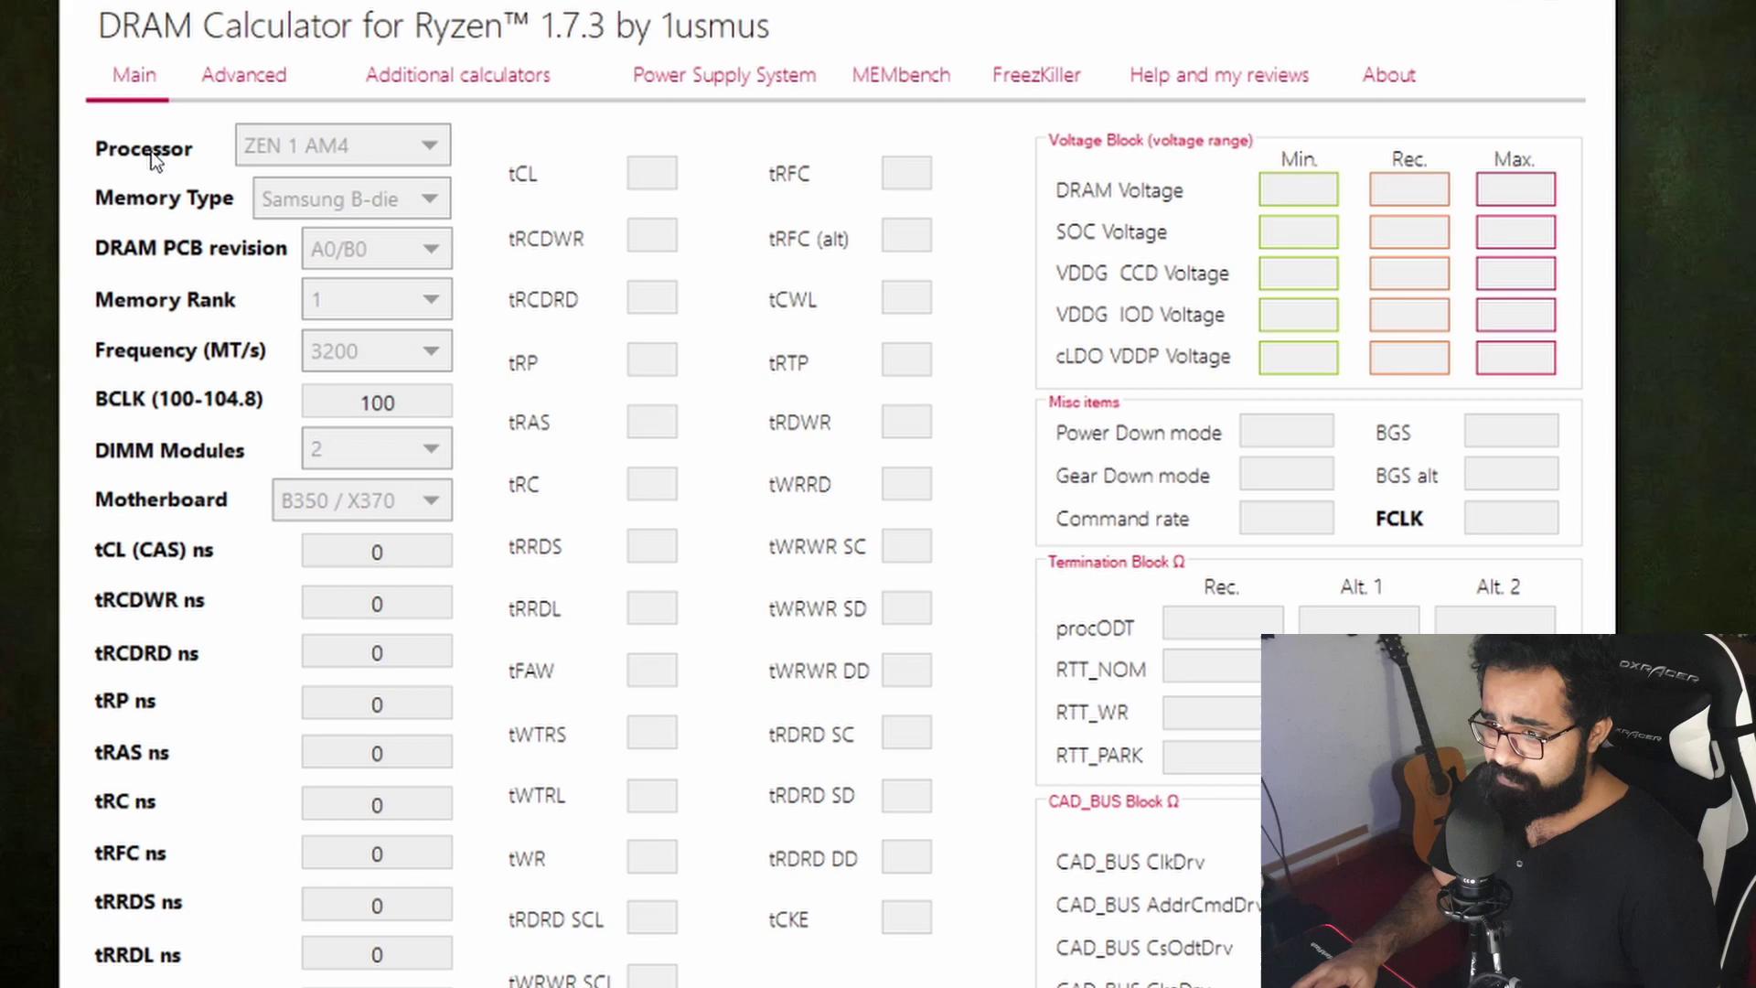
Step: Keep ZEN 1 AM4 as the processor and Samsung B-die as the memory type
click(287, 151)
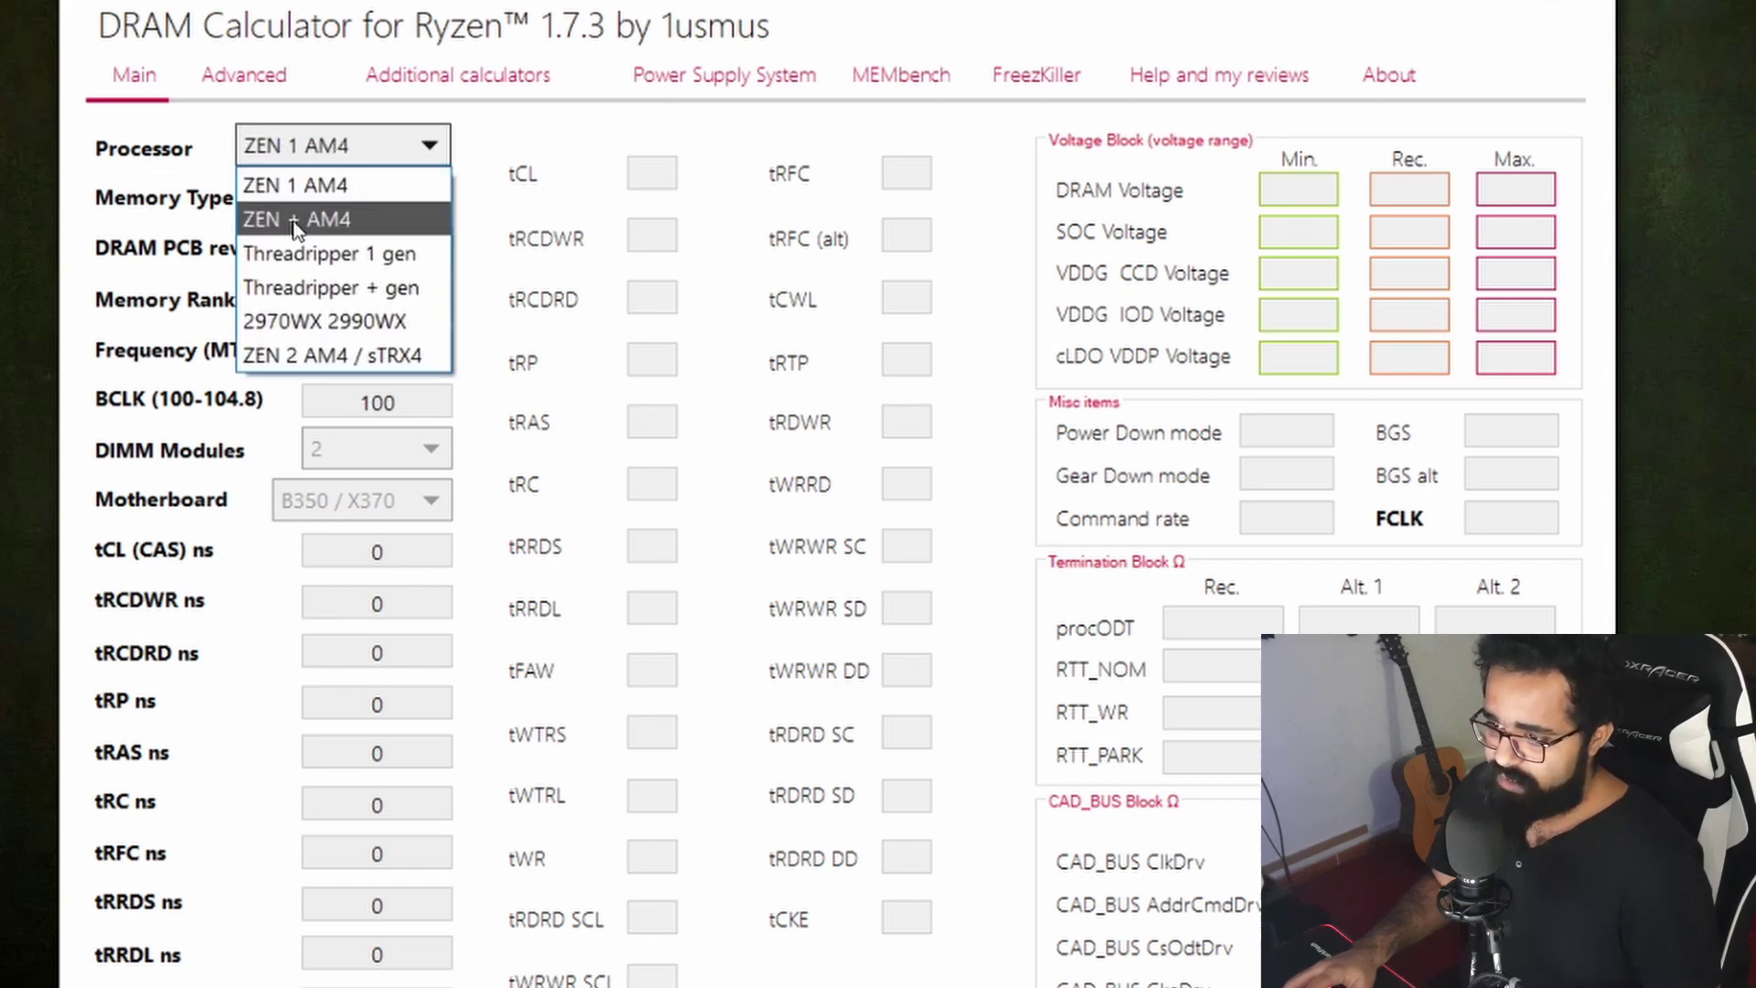
click(289, 183)
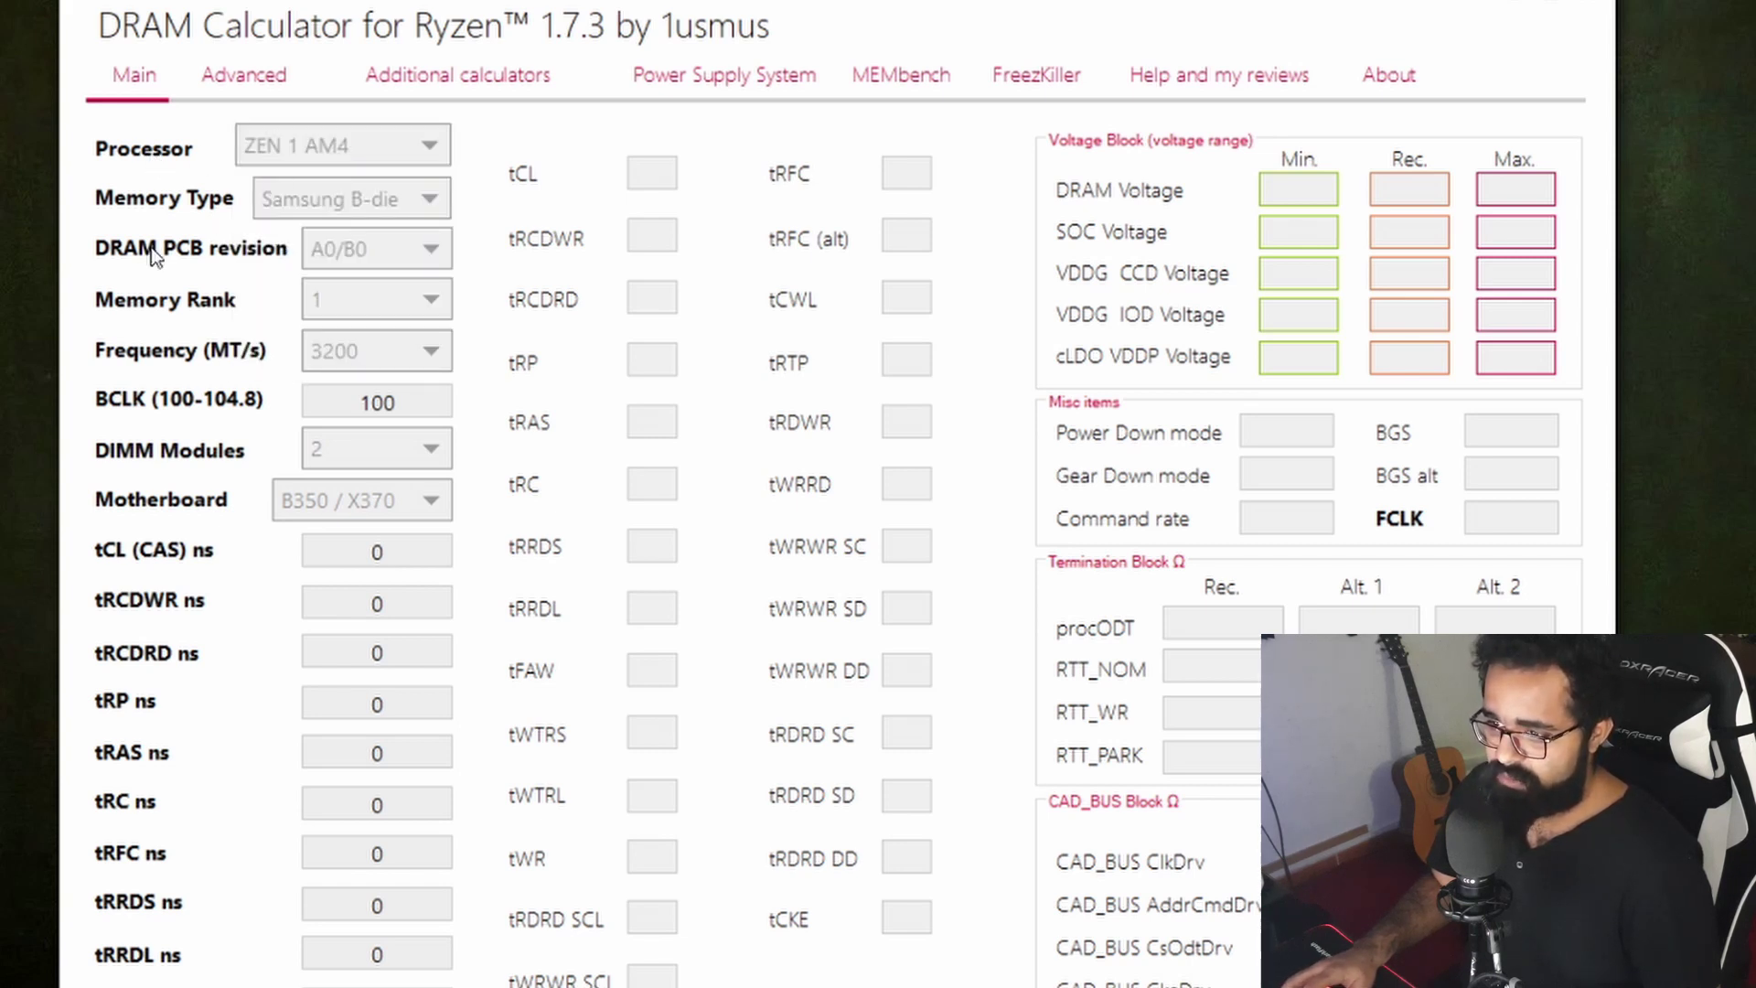
click(337, 200)
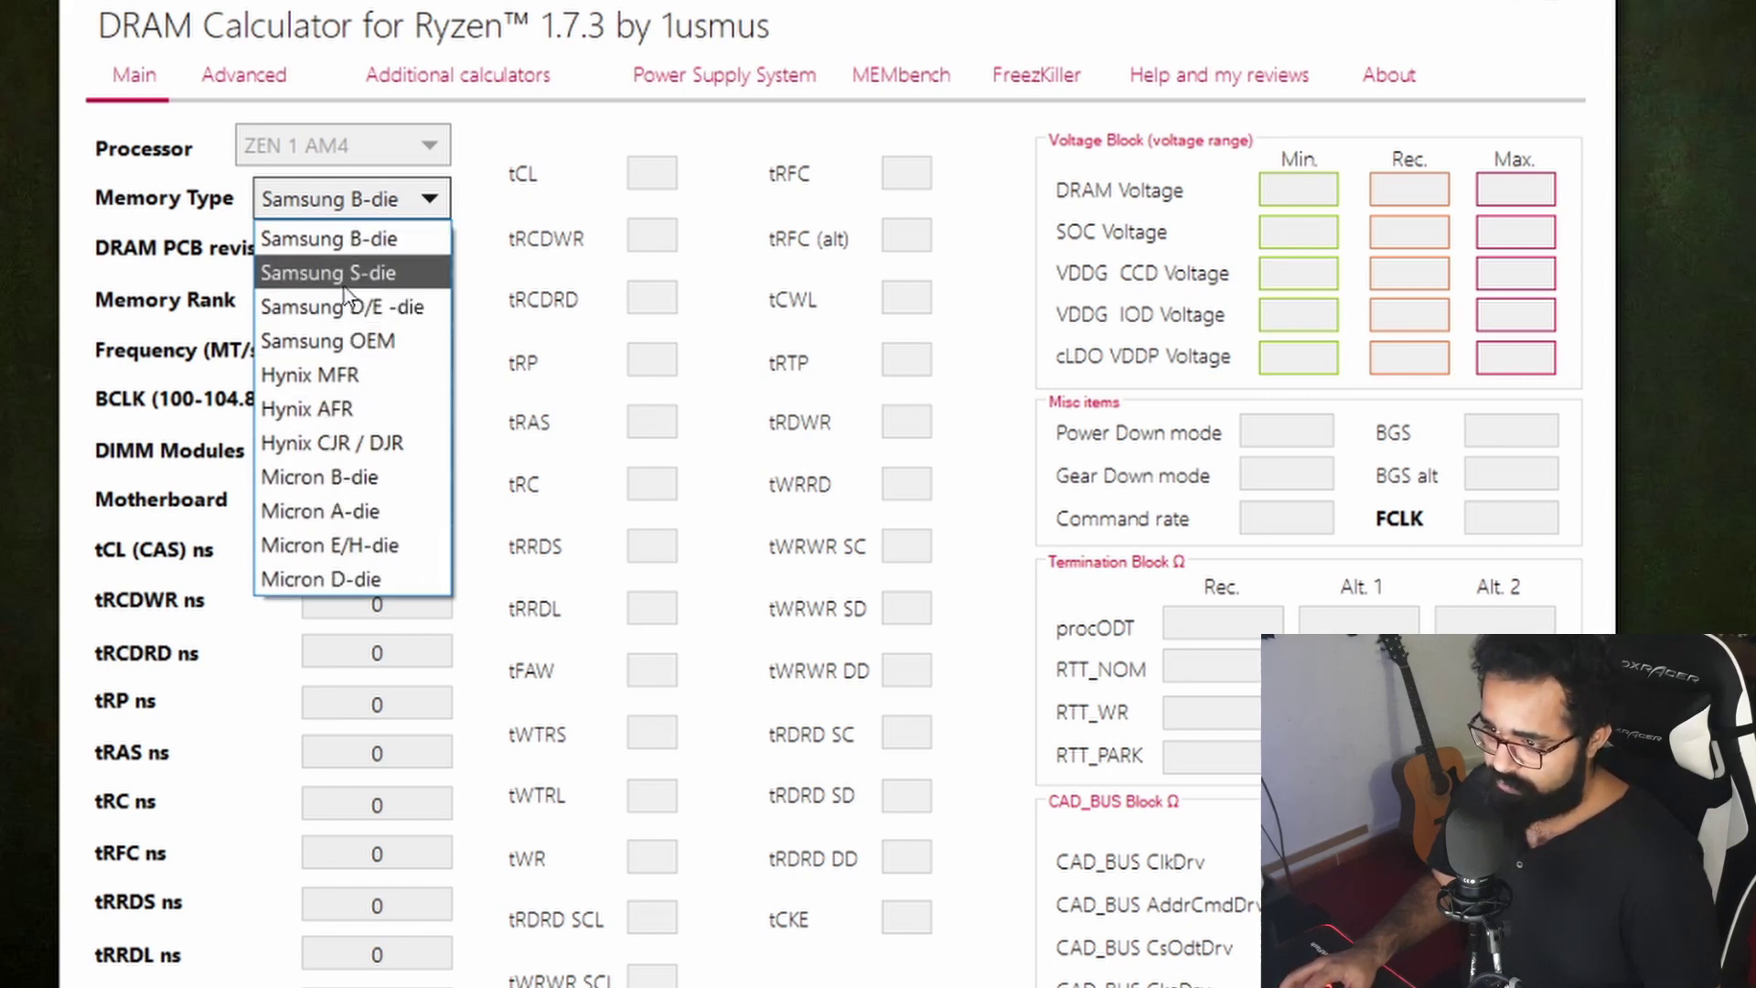
click(359, 199)
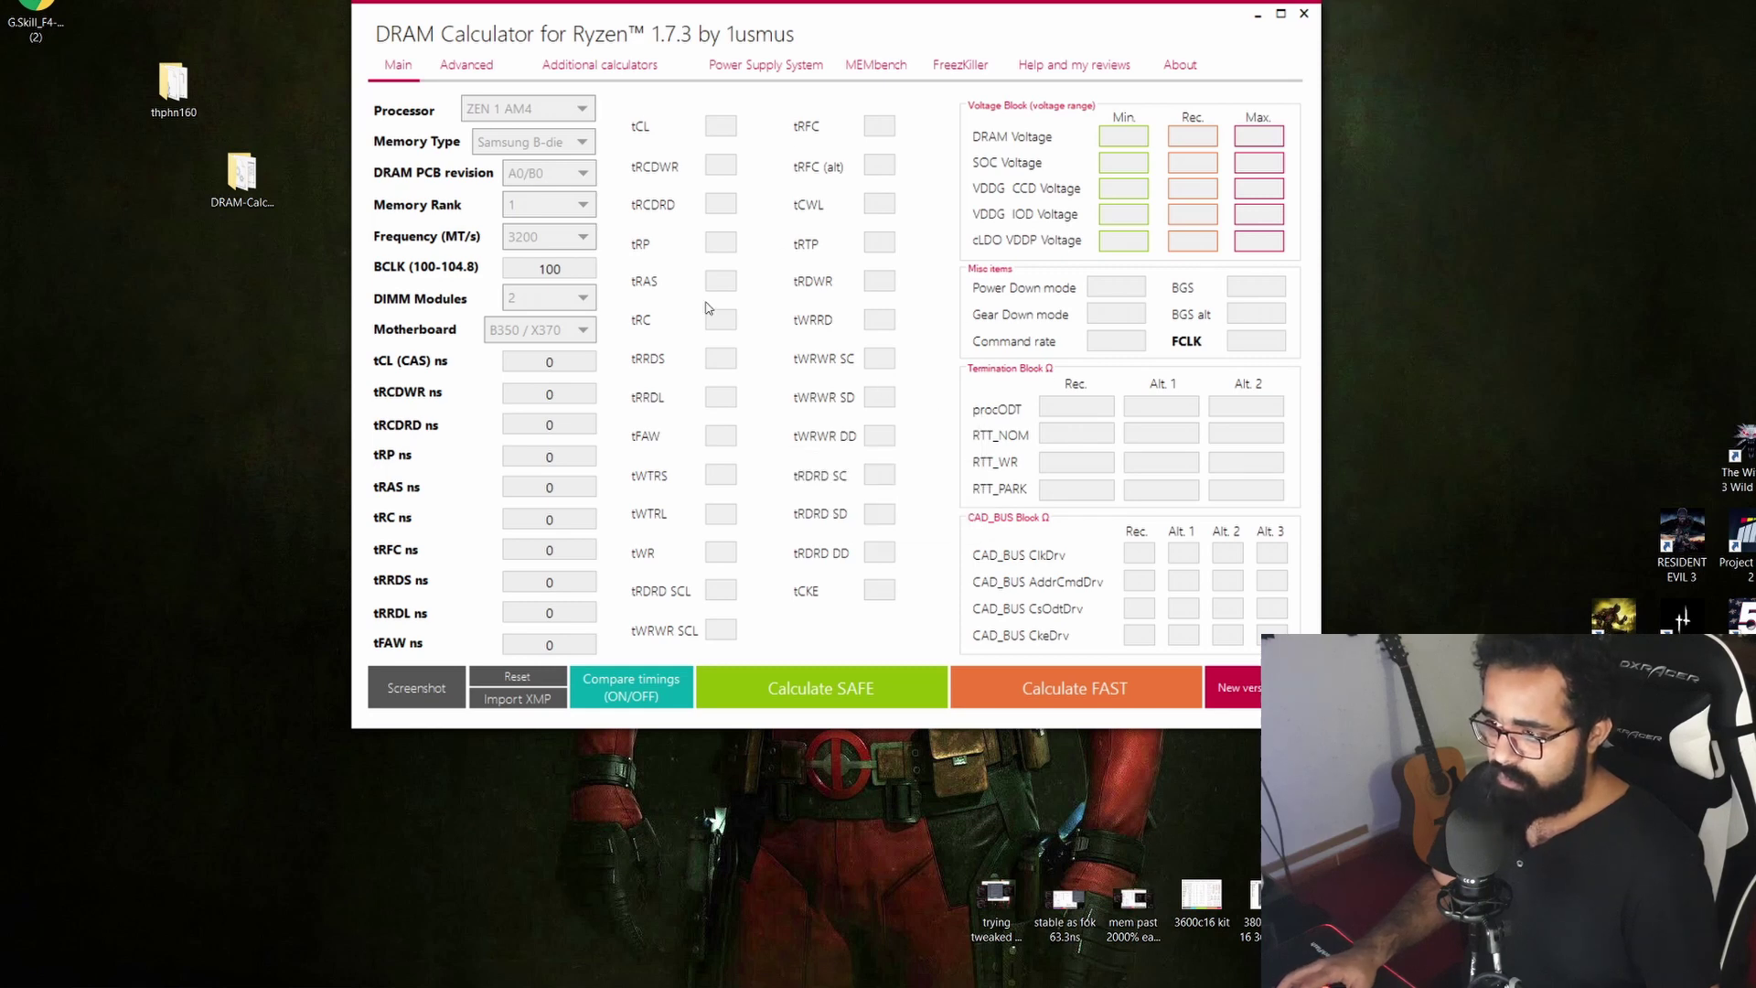
Step: Move CPU-Z to the upper right and show slot #2's SPD with XMP-3602 timings 17-18-18-38
drag(882, 306, 1113, 169)
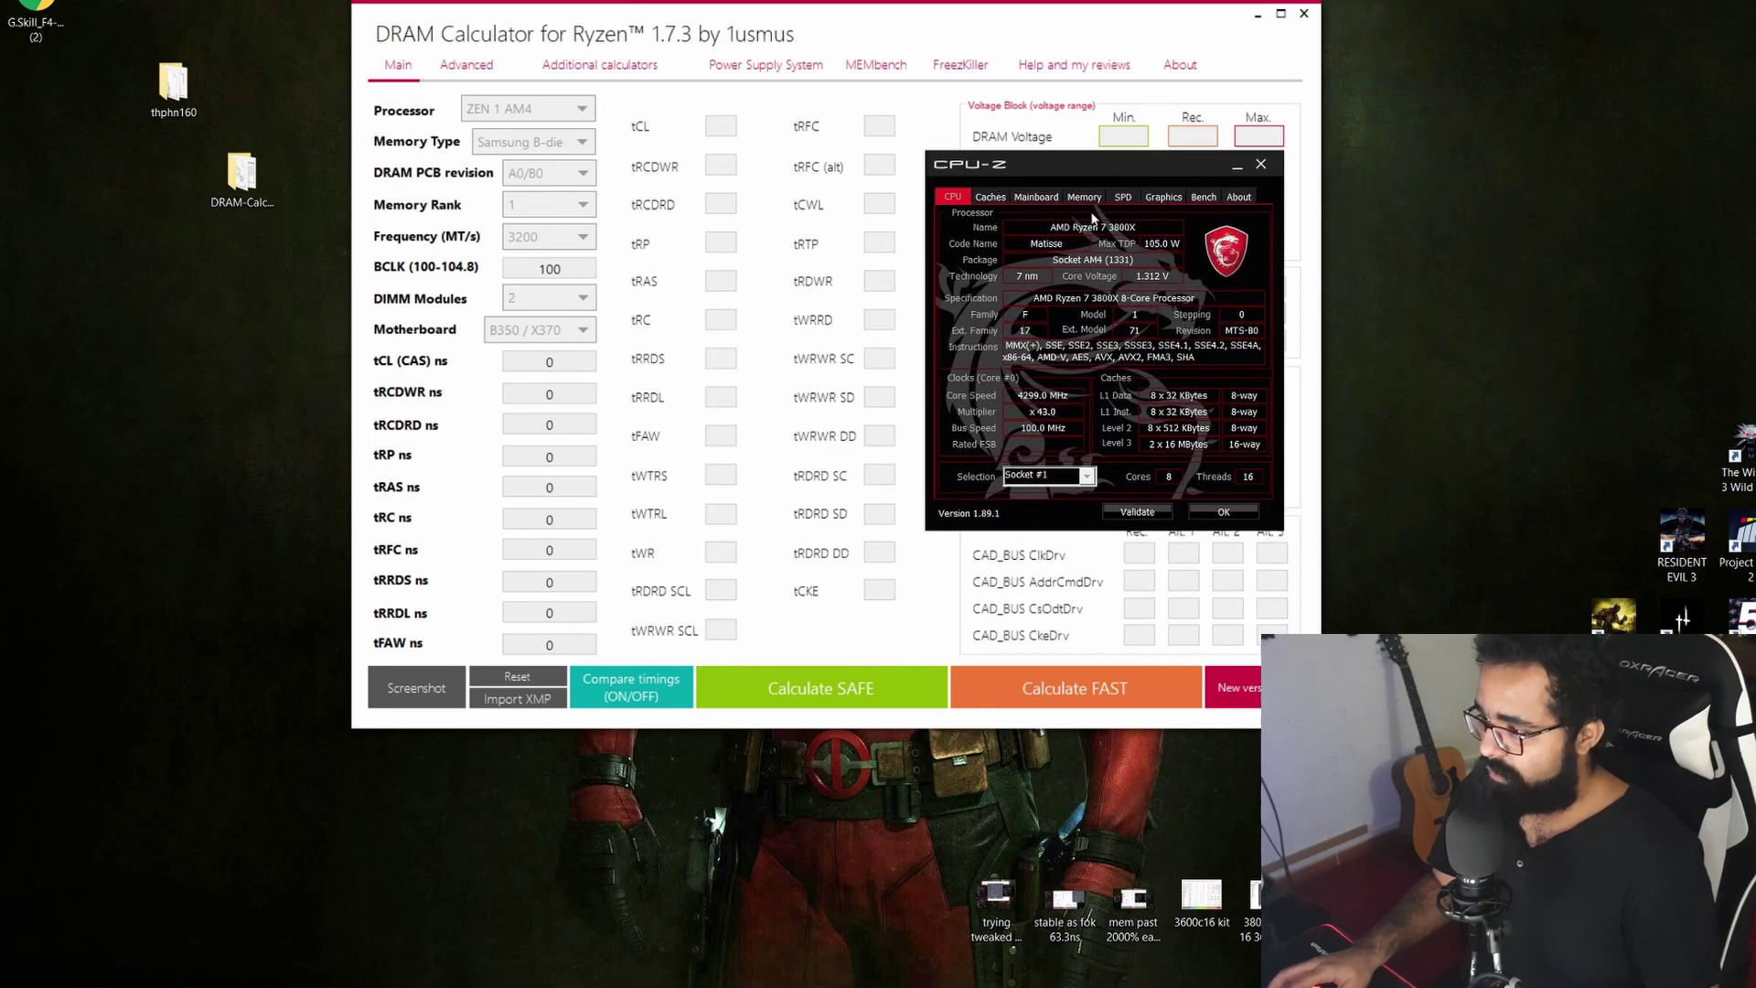
click(1123, 198)
click(1006, 231)
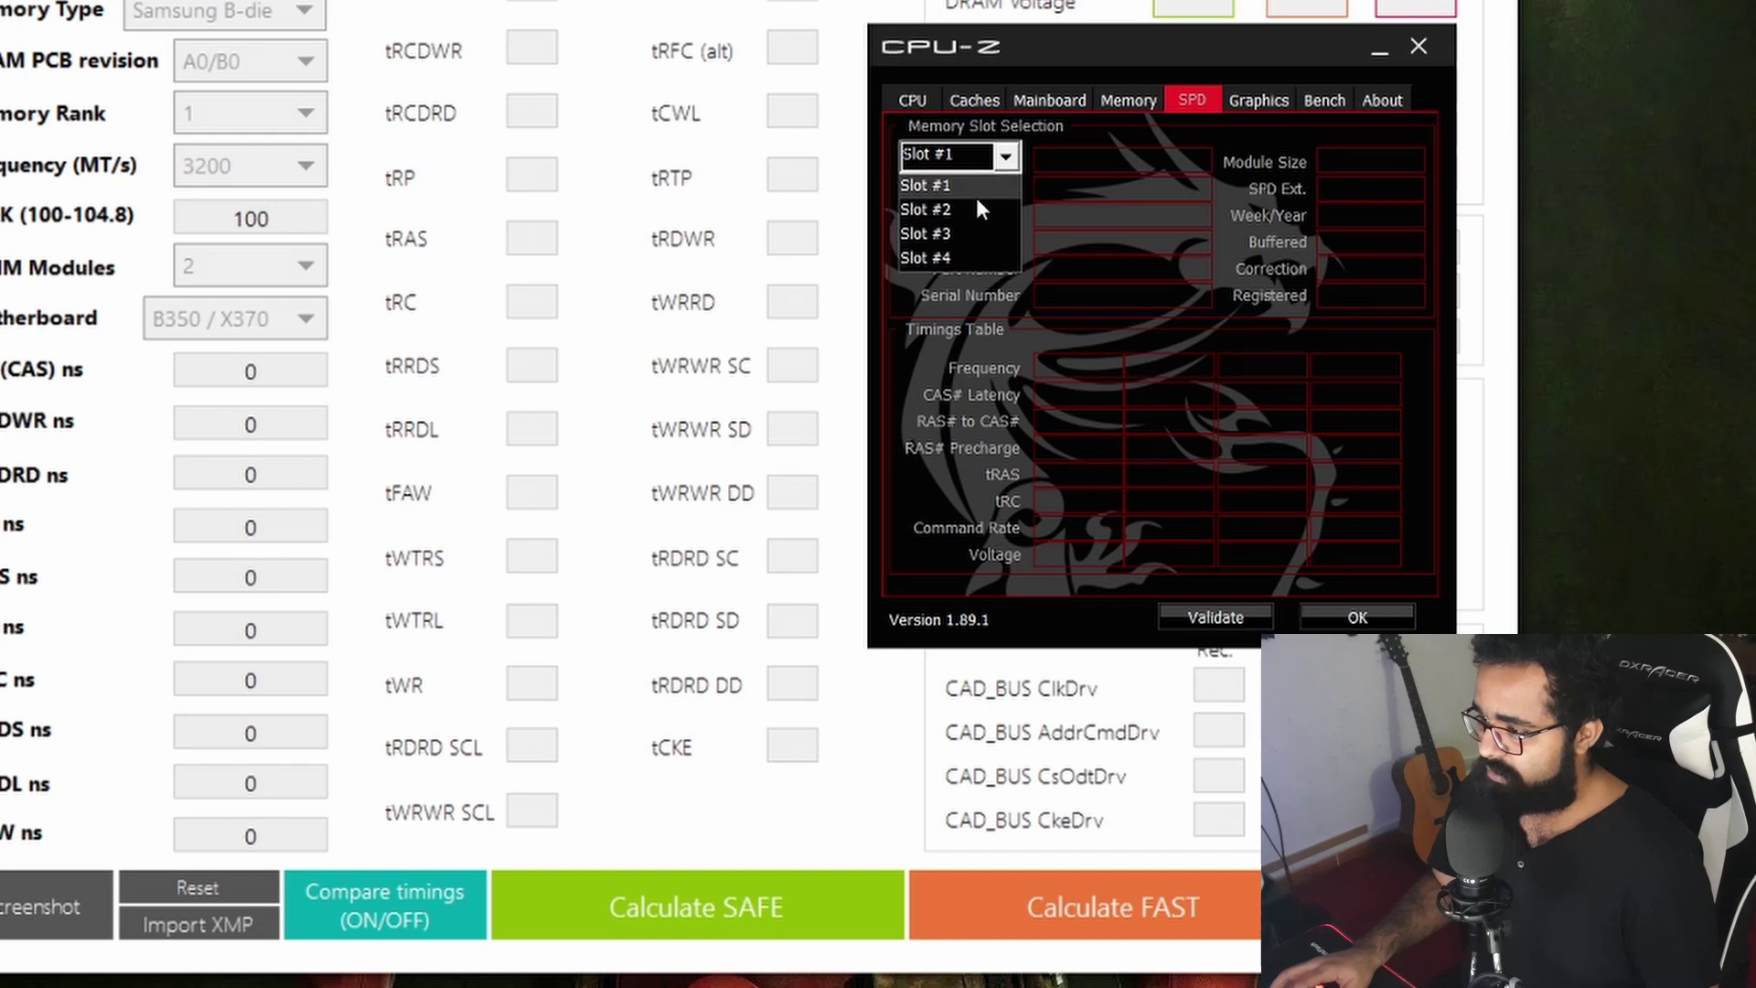
click(990, 257)
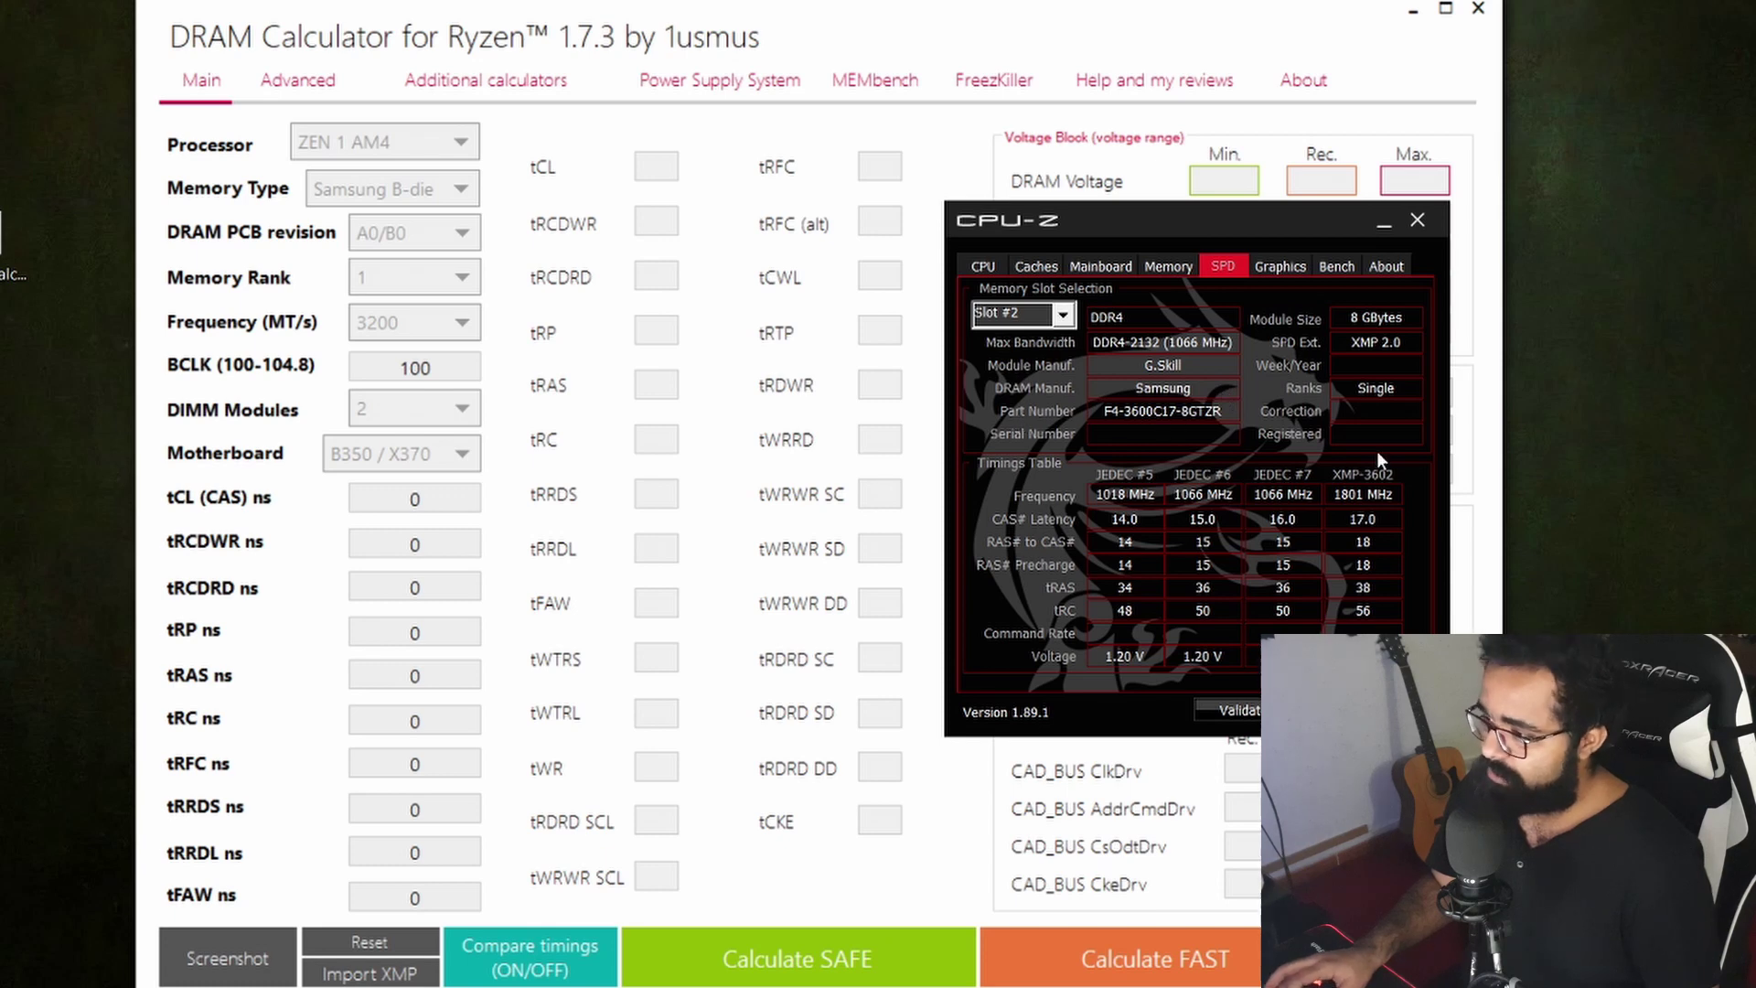
Step: Close CPU-Z and change the calculator's processor to ZEN 2 AM4 / sTRX4
click(1417, 221)
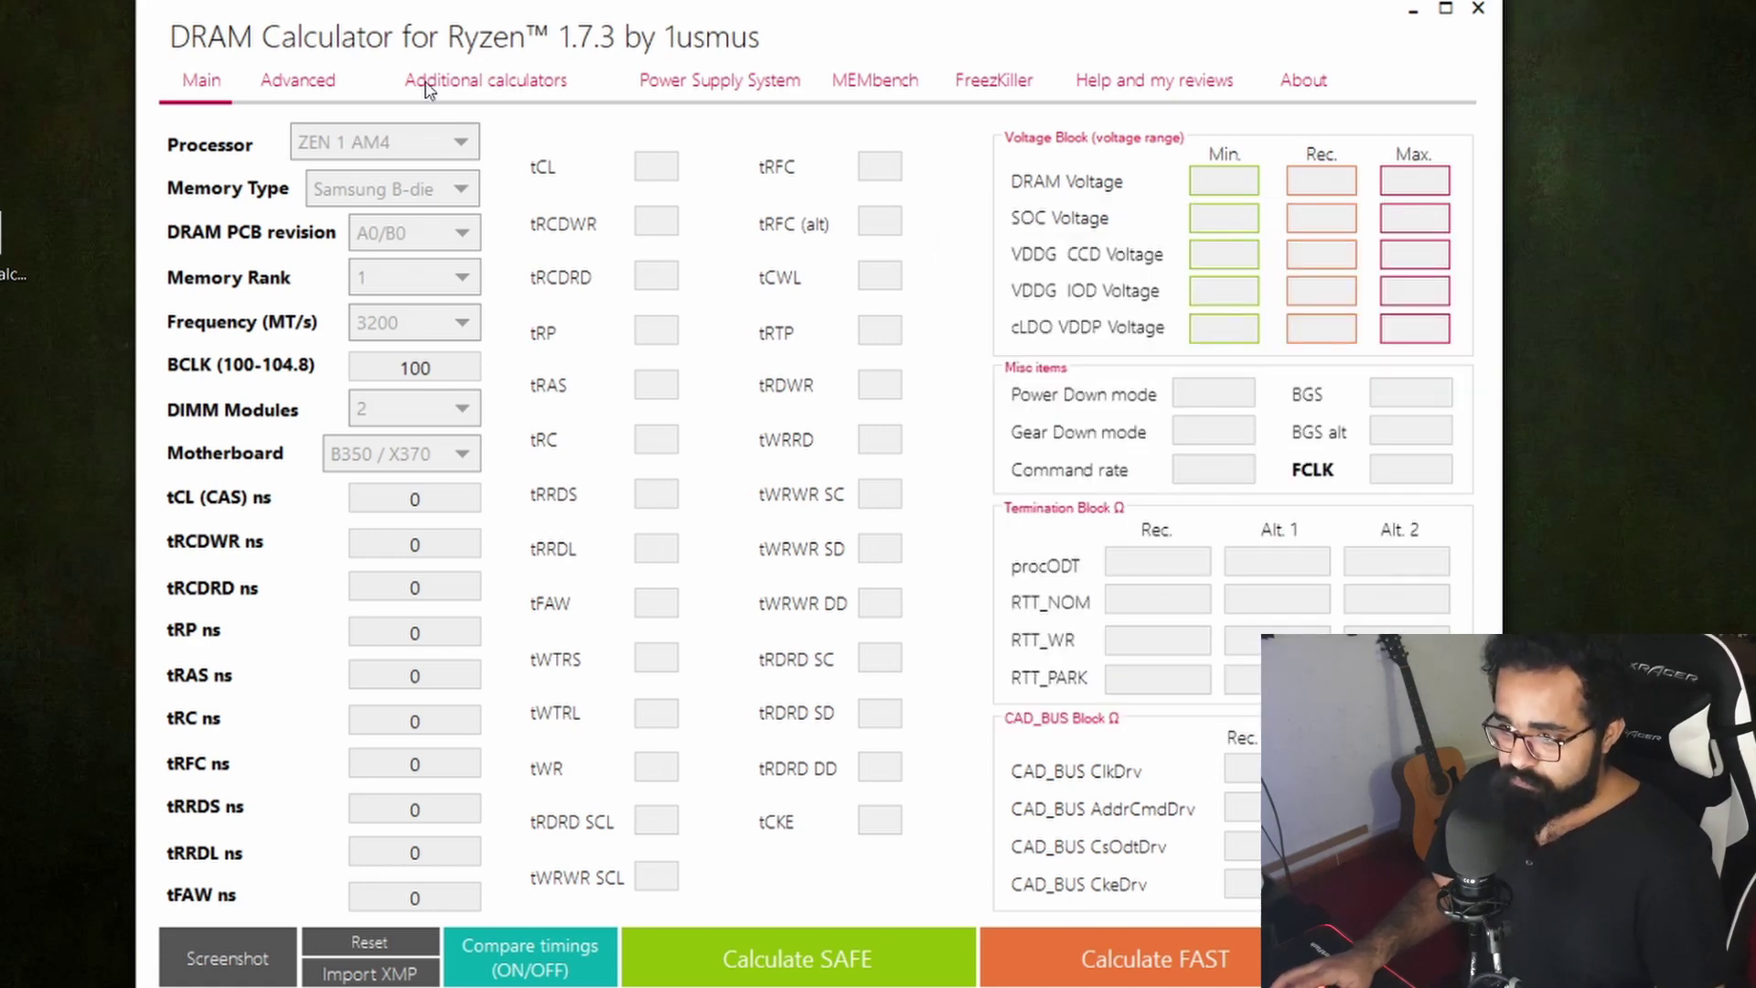
click(376, 142)
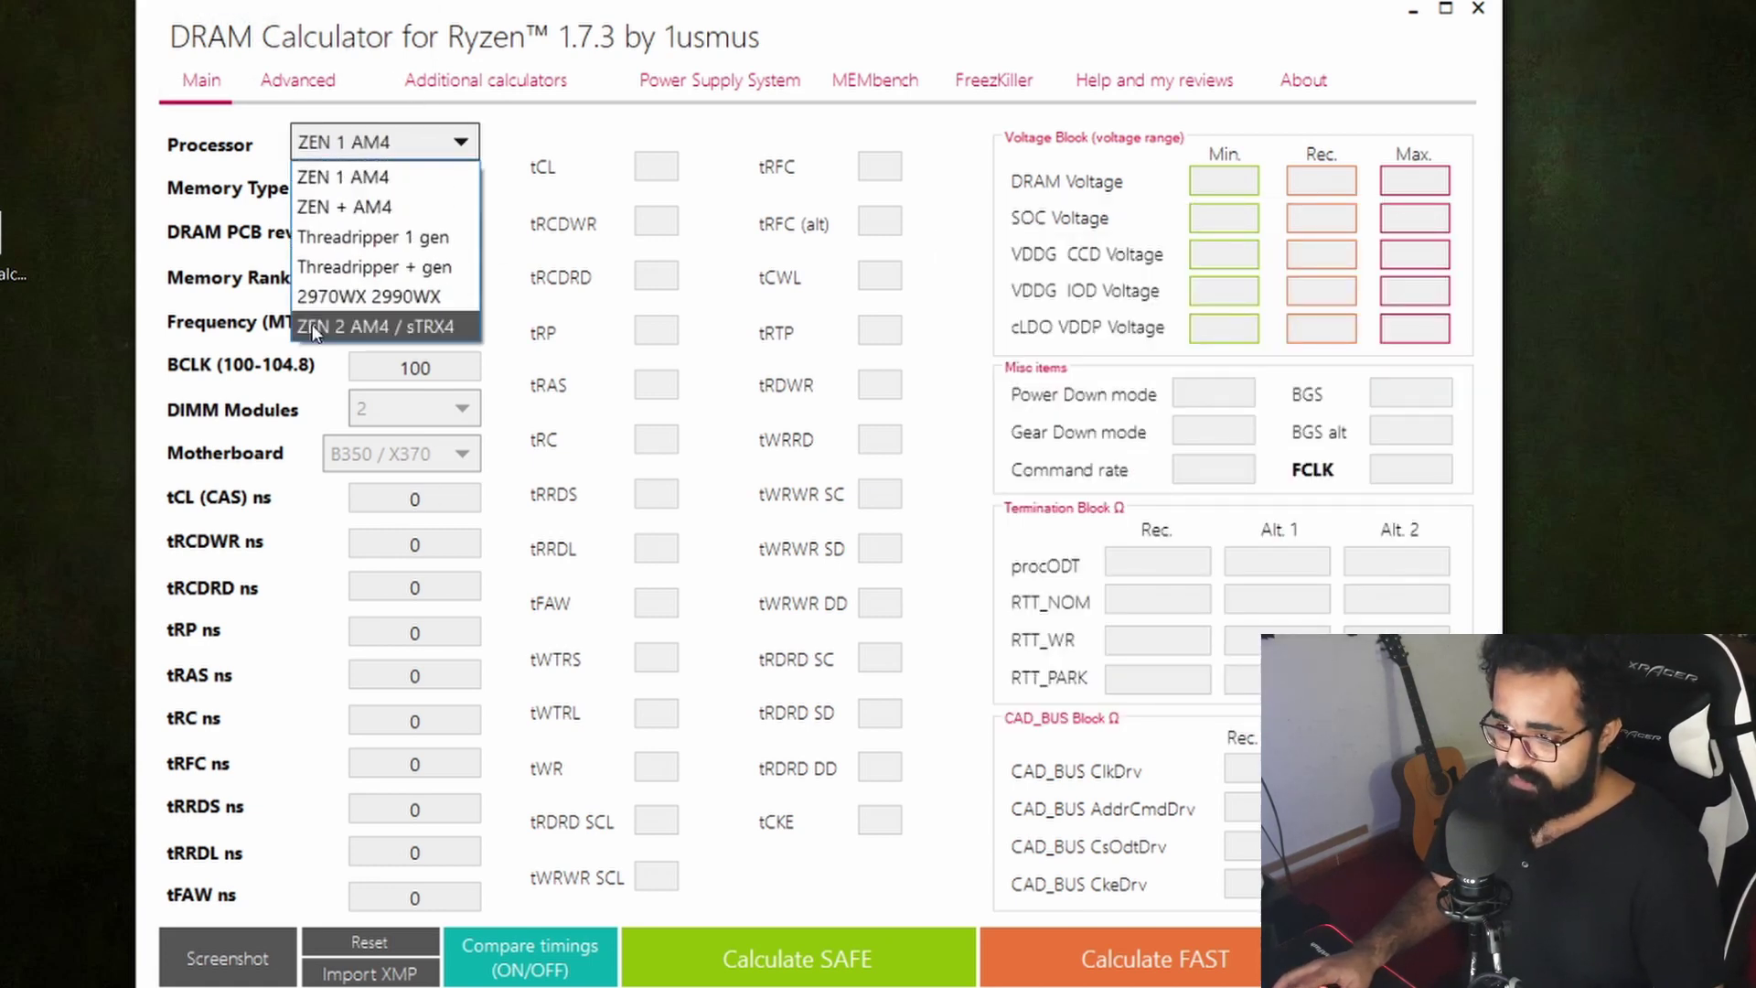
click(312, 328)
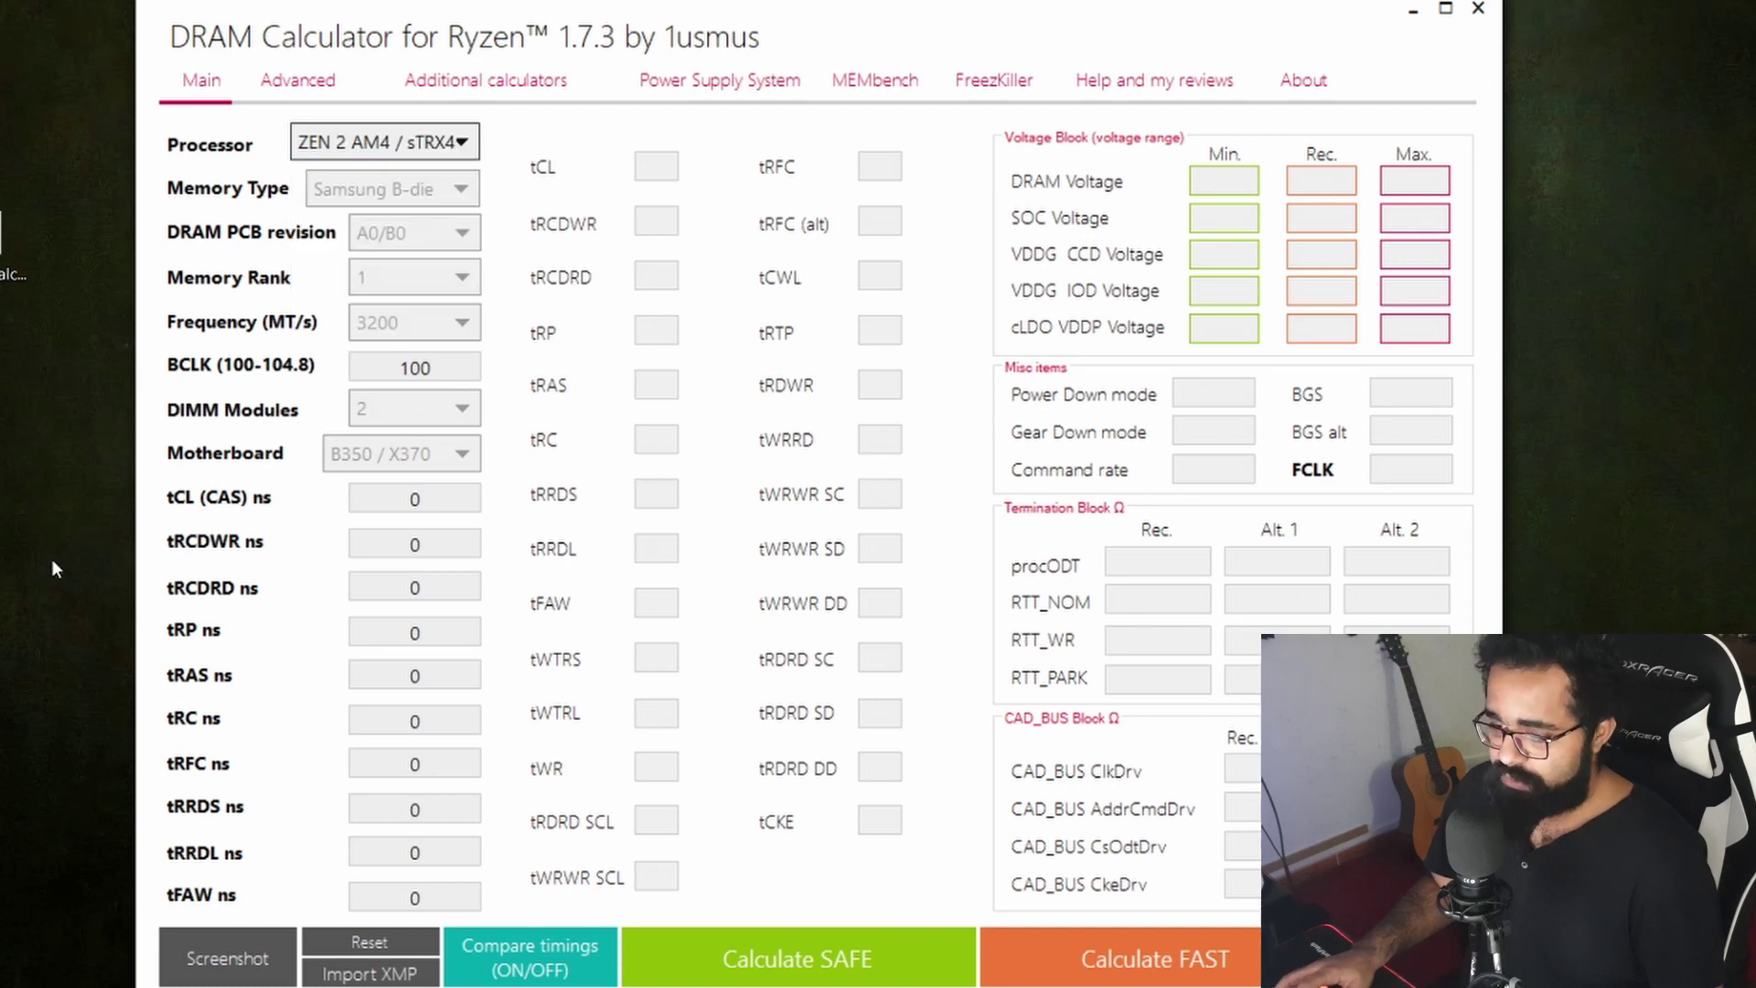
Step: Import XMP from the G.Skill F4-3600C17-8GTZR Thaiphoon report on the Desktop
click(395, 975)
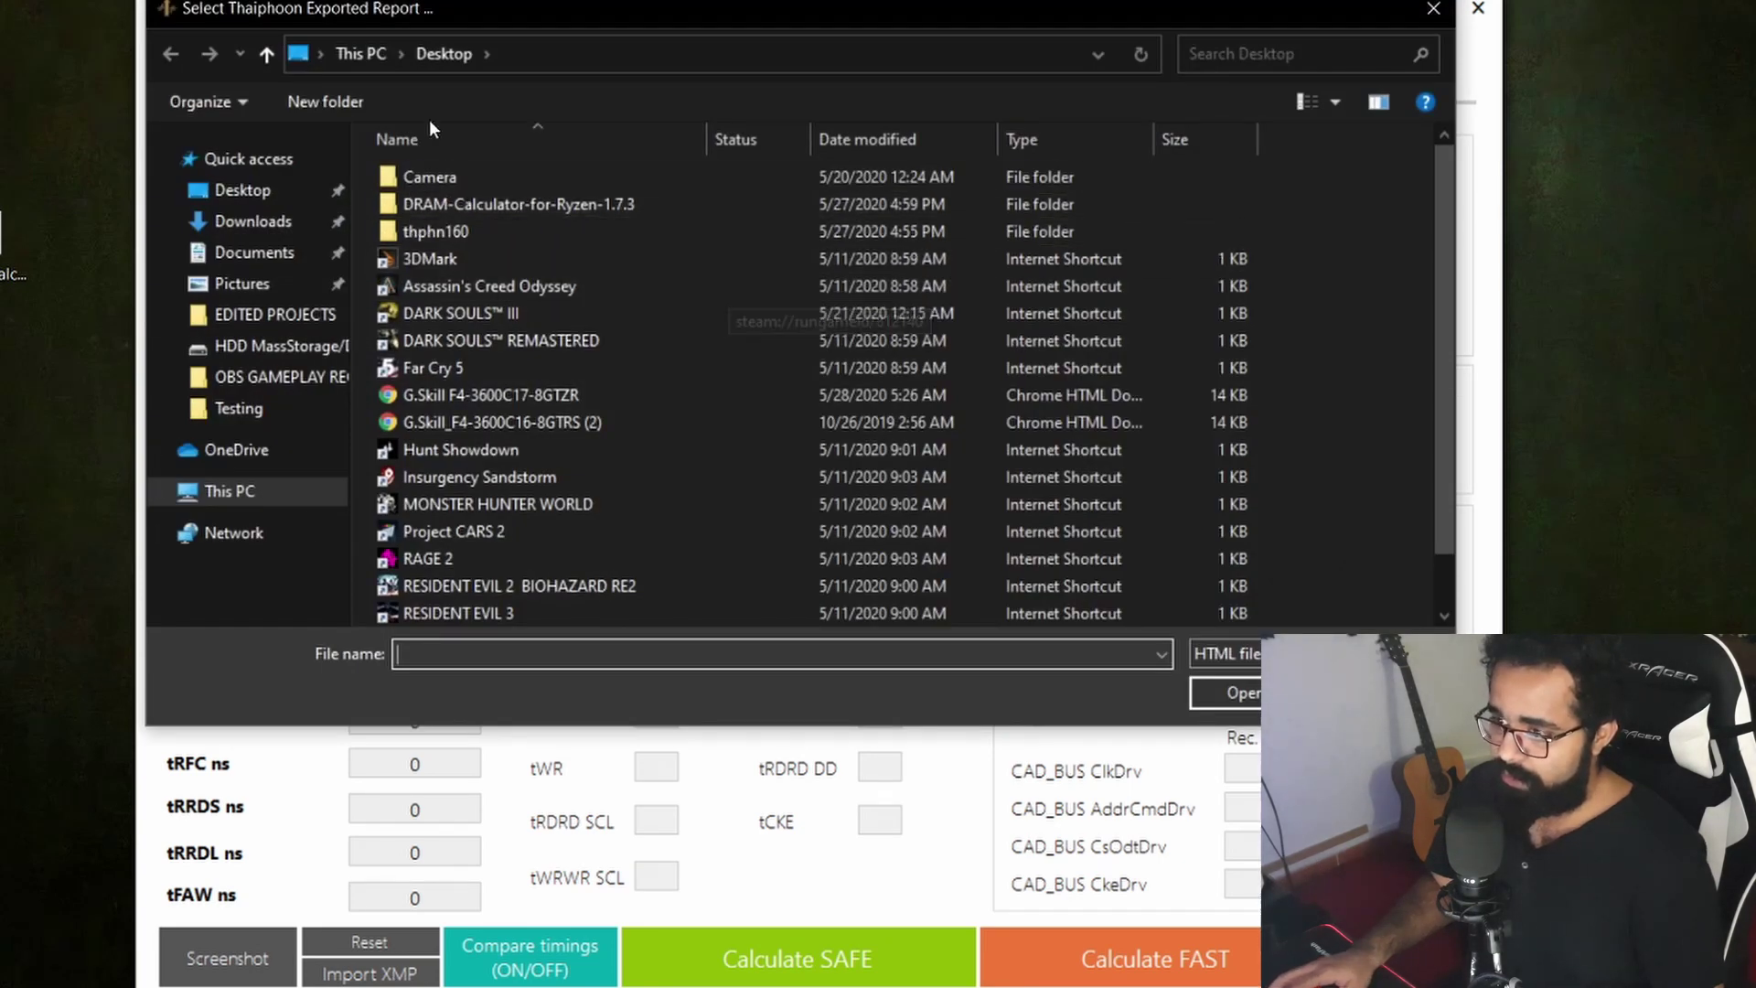
click(535, 403)
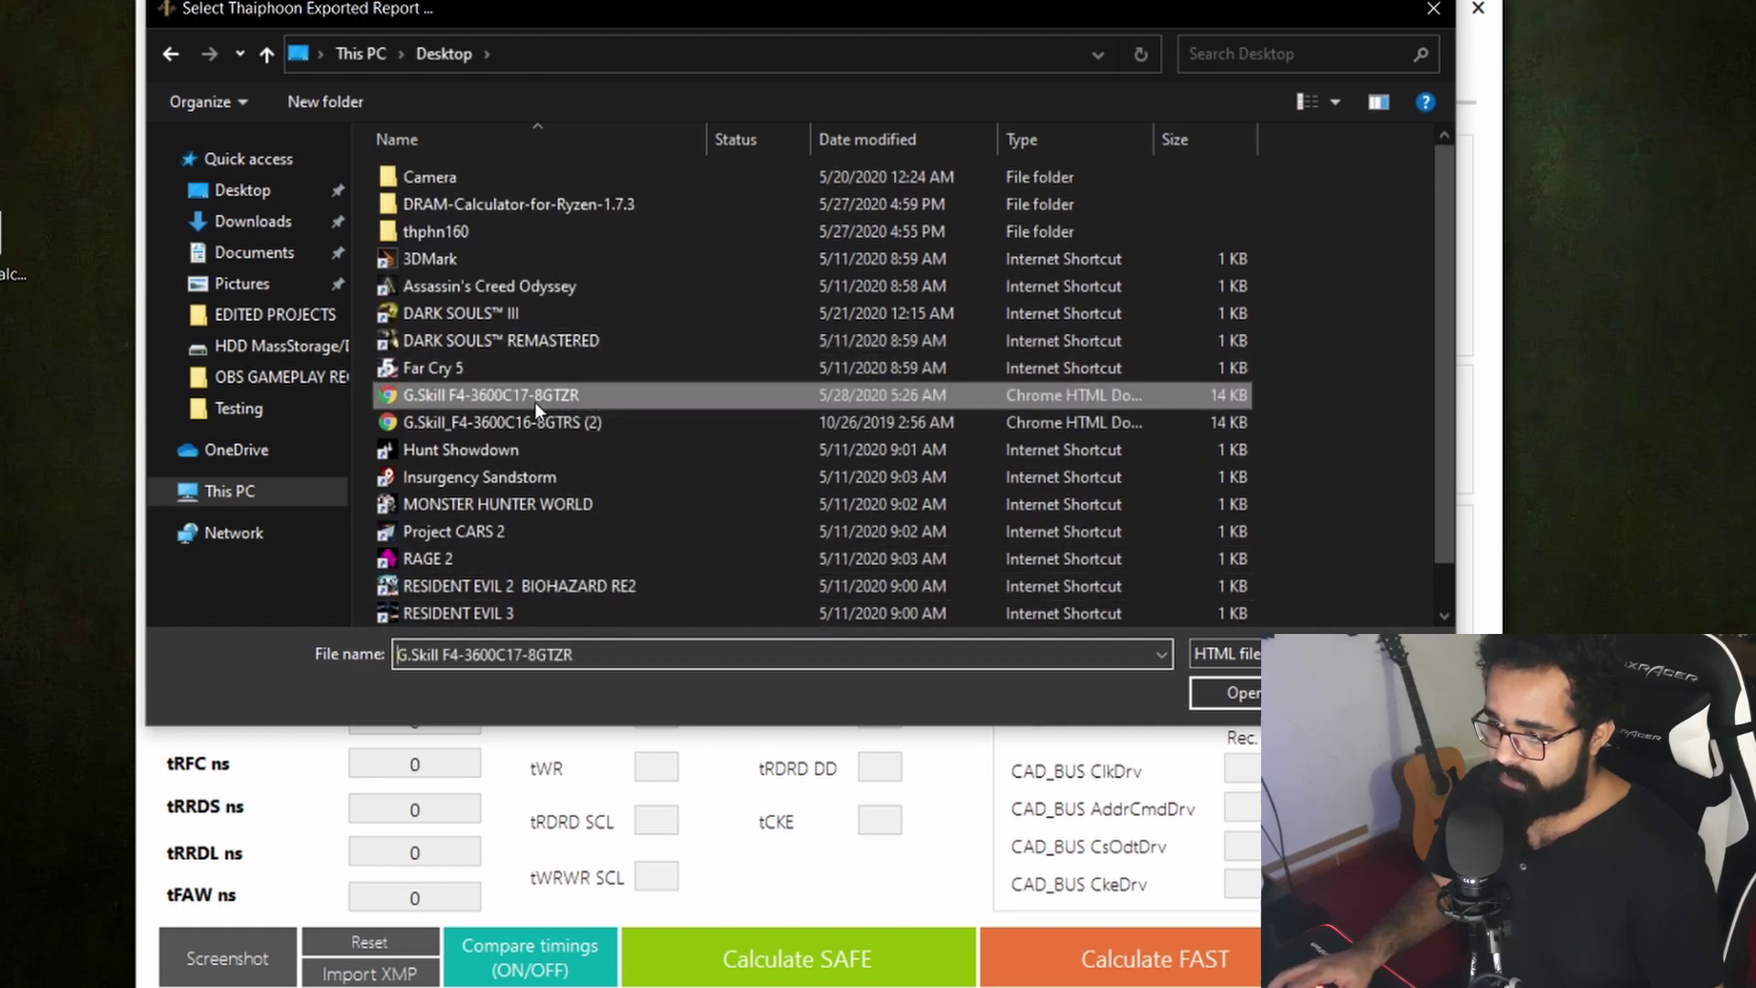
click(1236, 692)
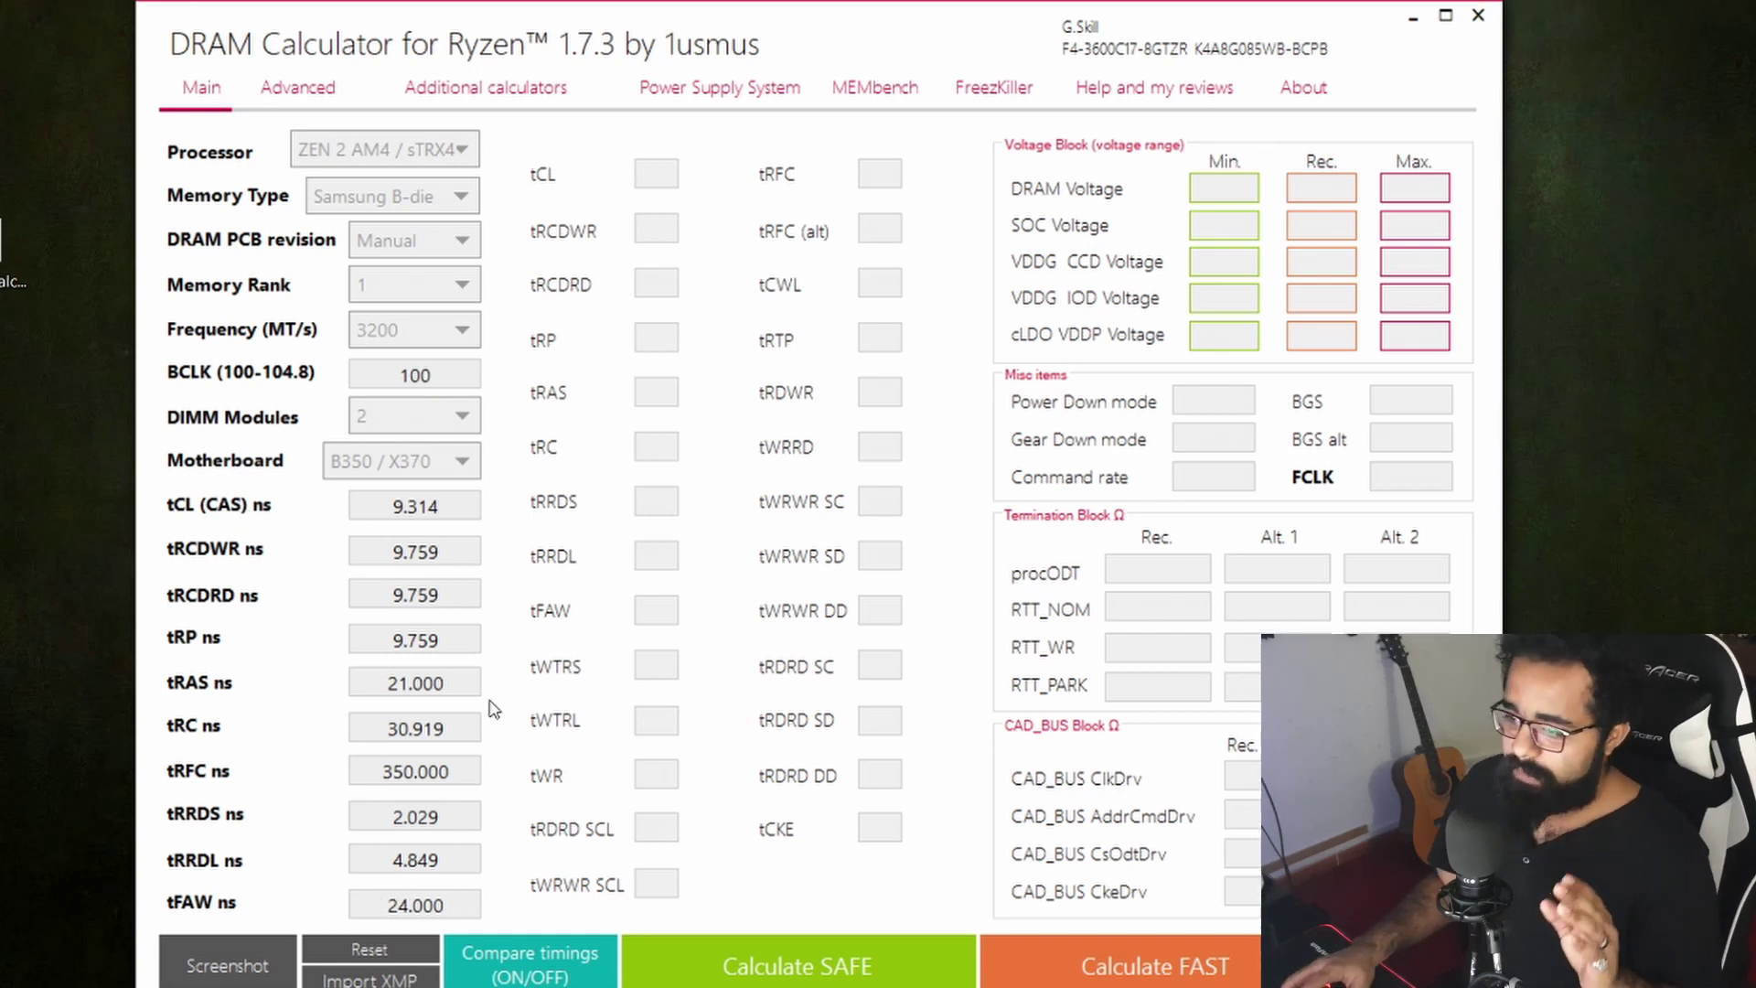
Step: Set the motherboard to B450 / X470 and select the BCLK value of 100
click(461, 461)
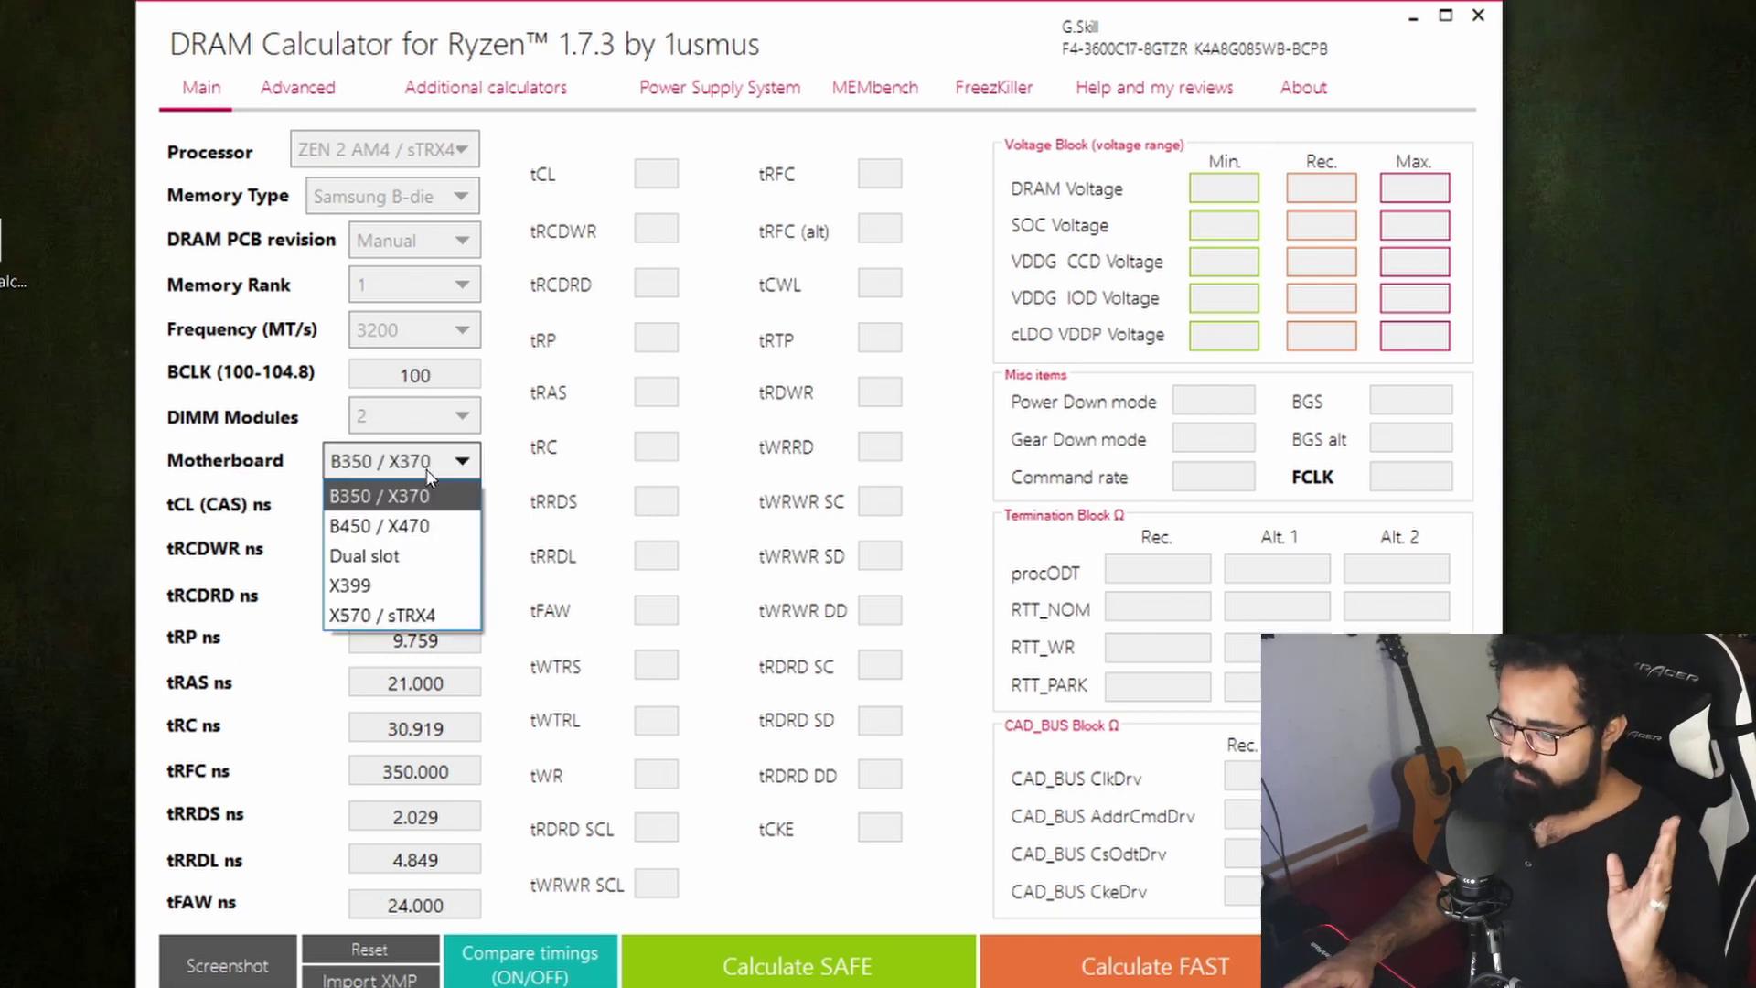
click(421, 527)
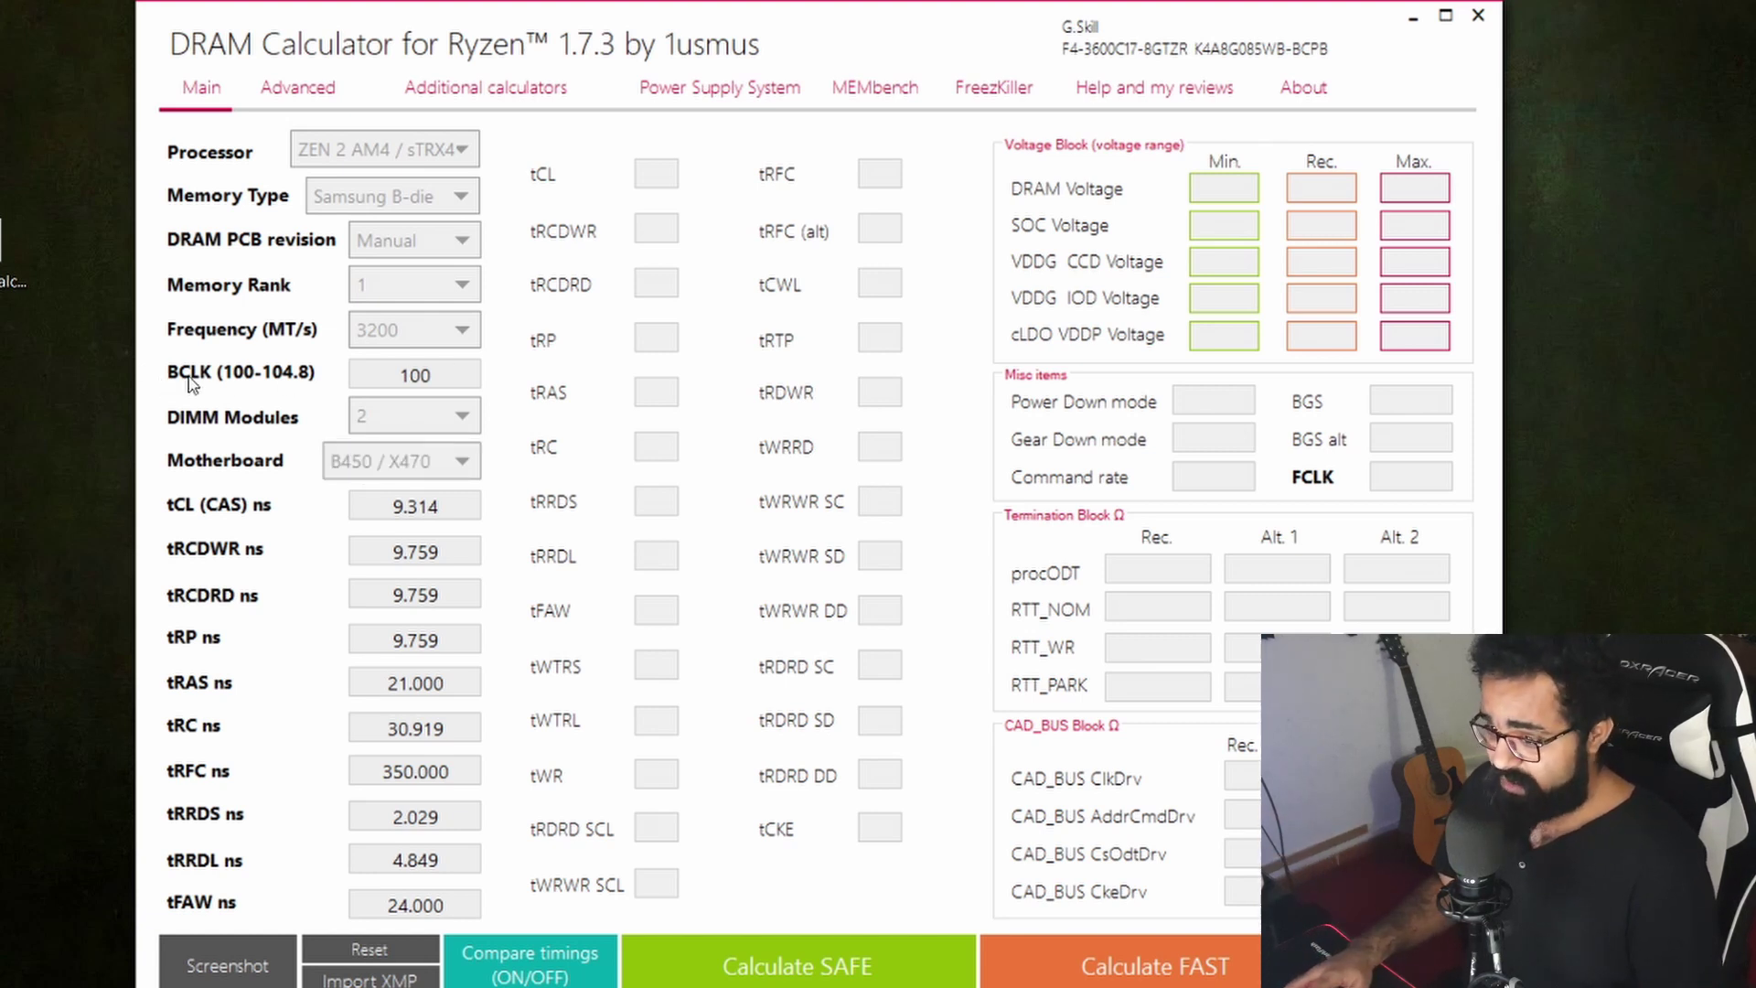
double_click(466, 377)
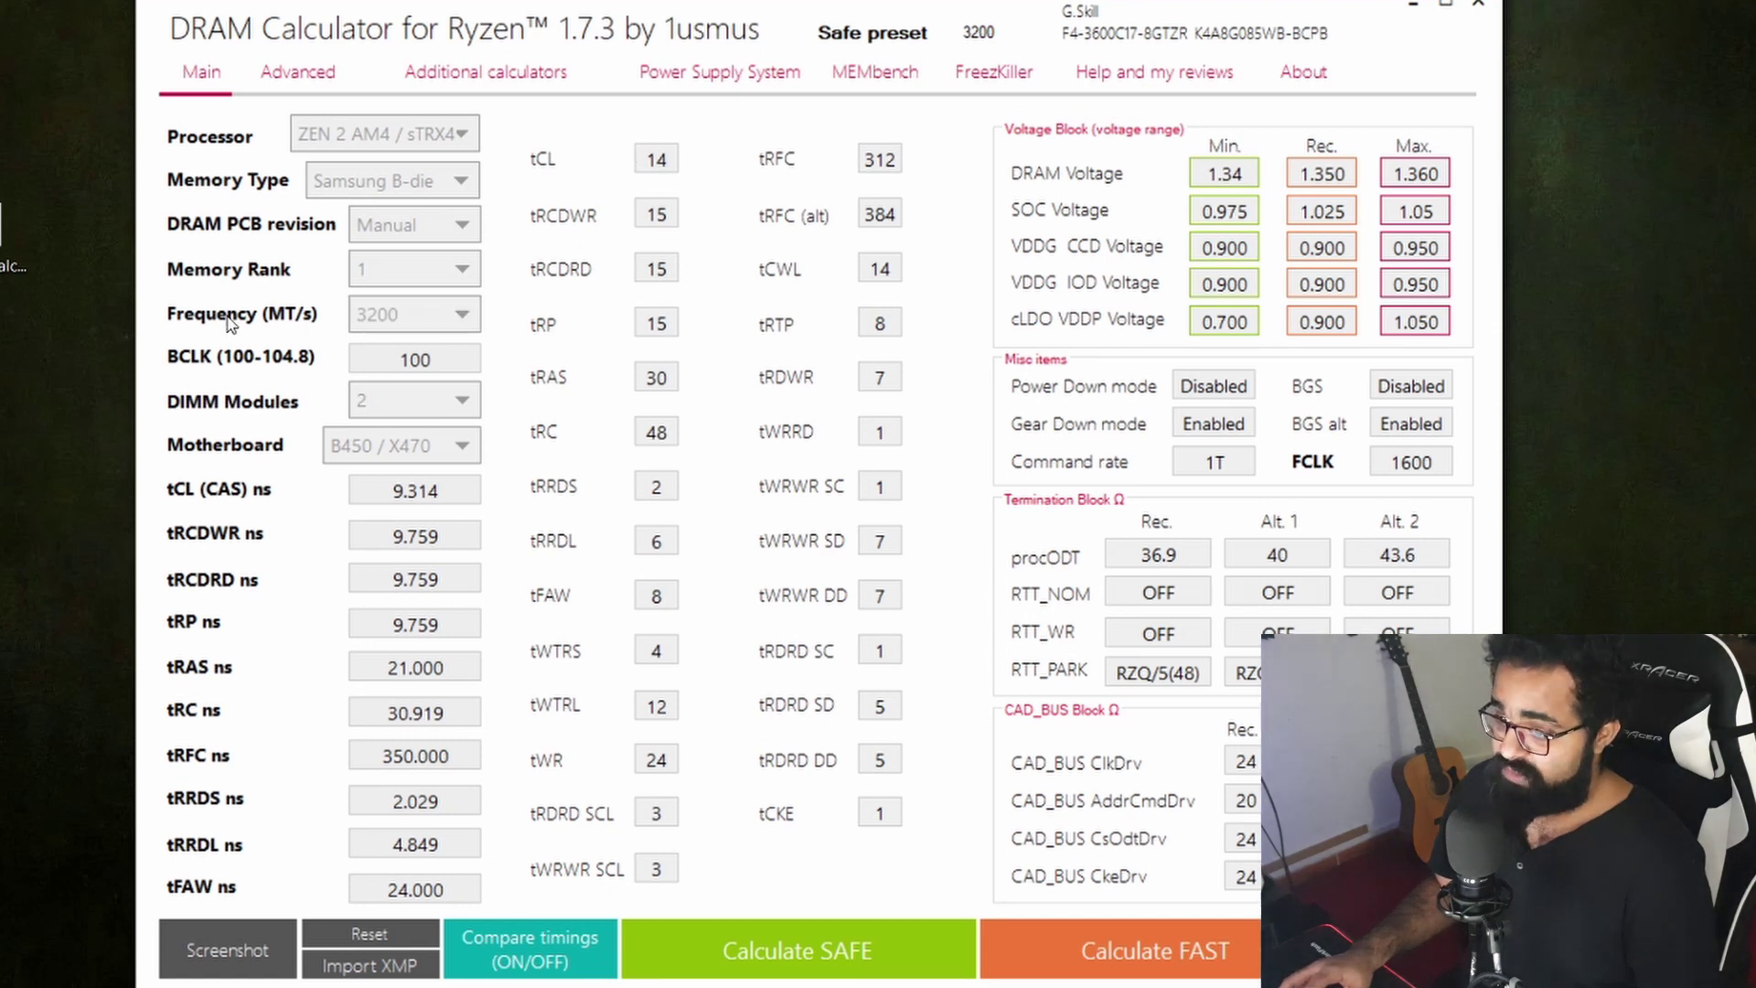
click(445, 327)
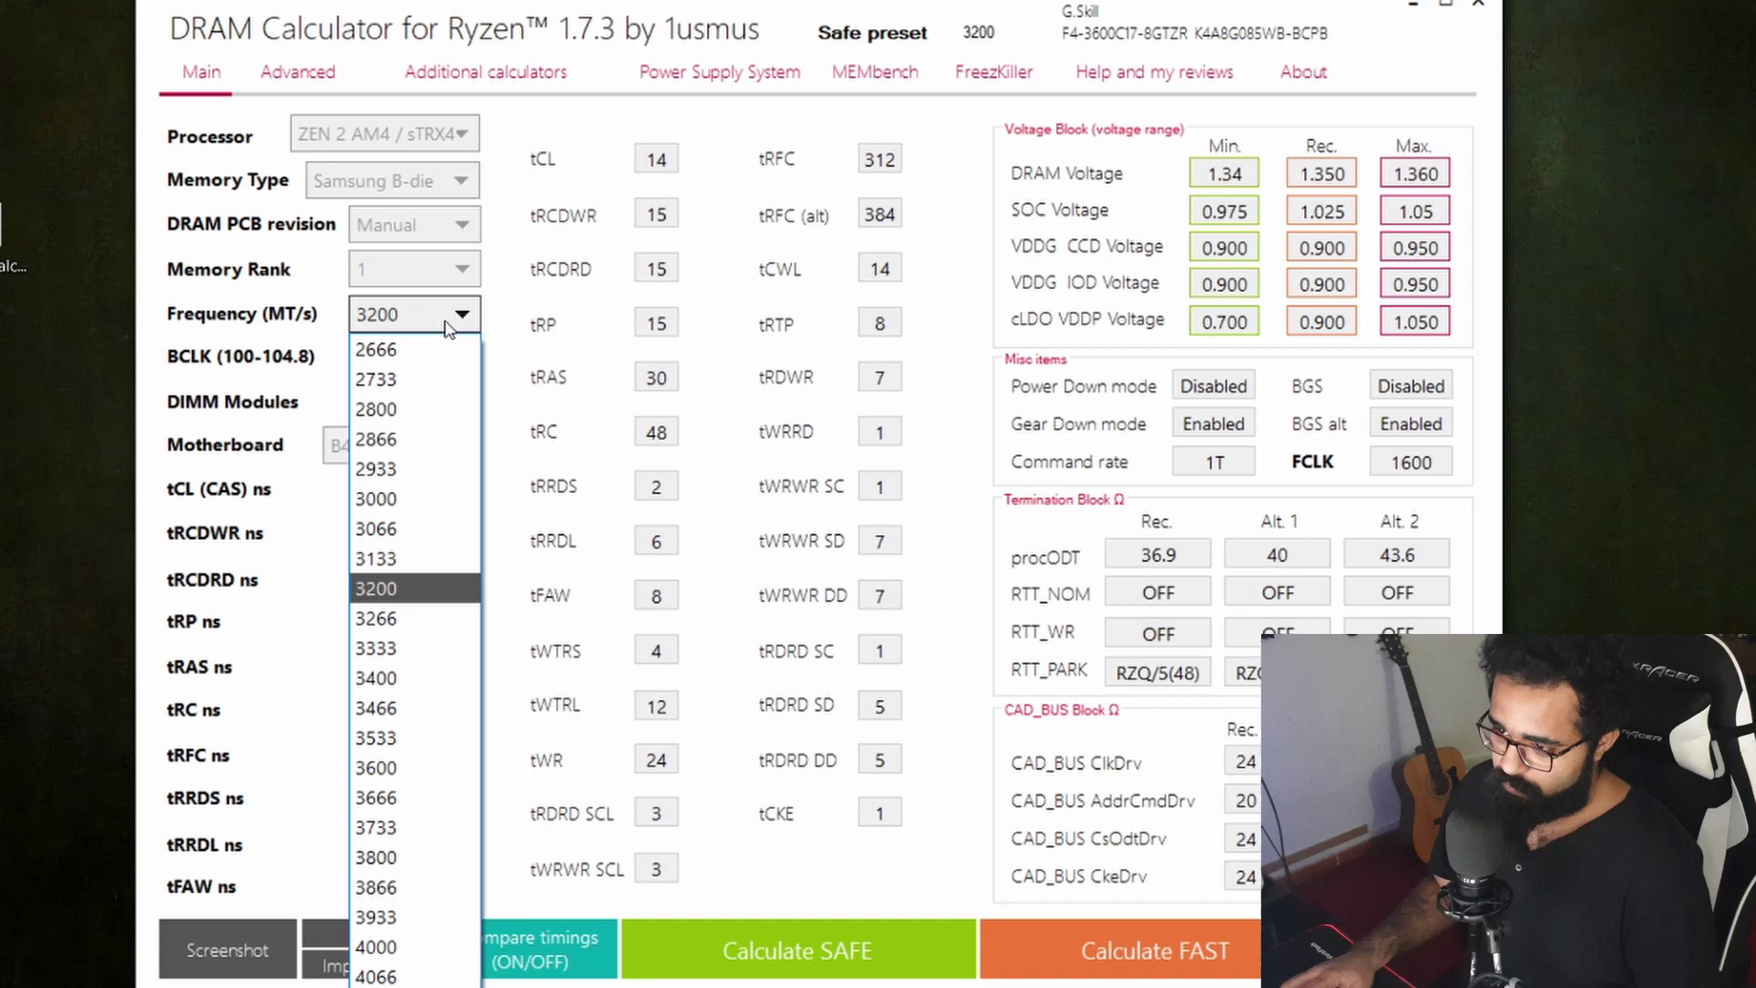
click(365, 864)
click(707, 946)
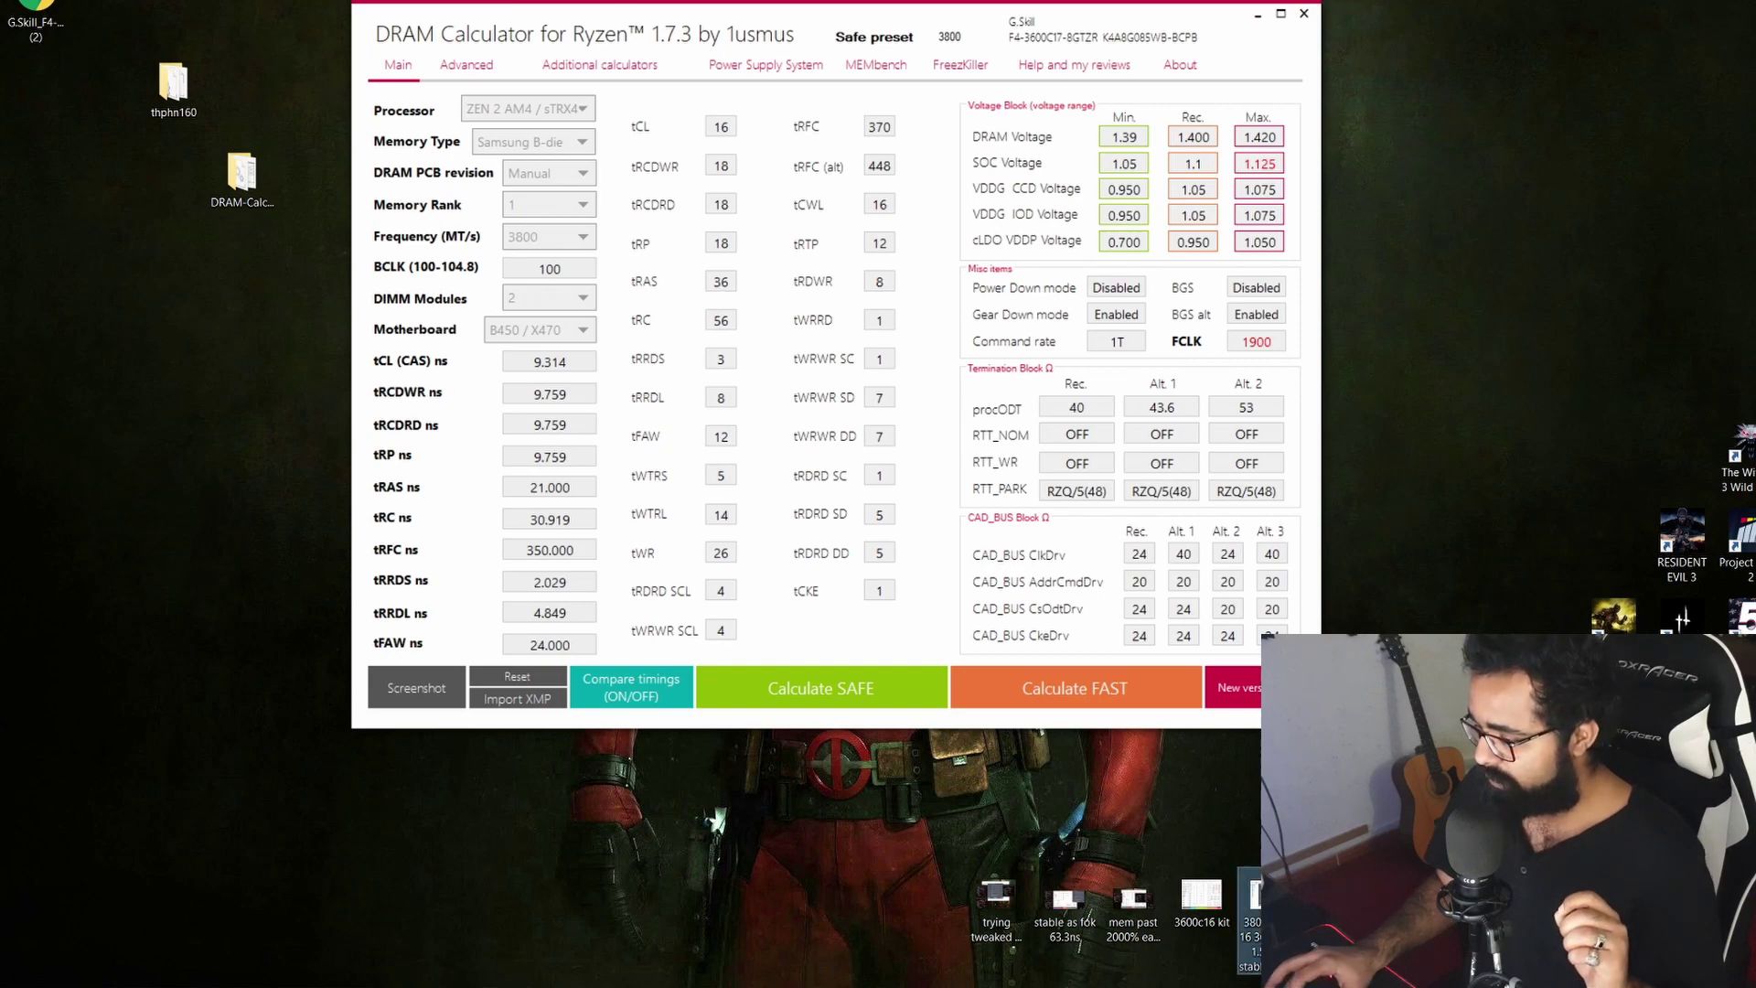
Step: Open the DDR4-3800 AIDA64 benchmark screenshot in Photos and zoom in on its results
double_click(1251, 901)
drag(696, 32, 988, 17)
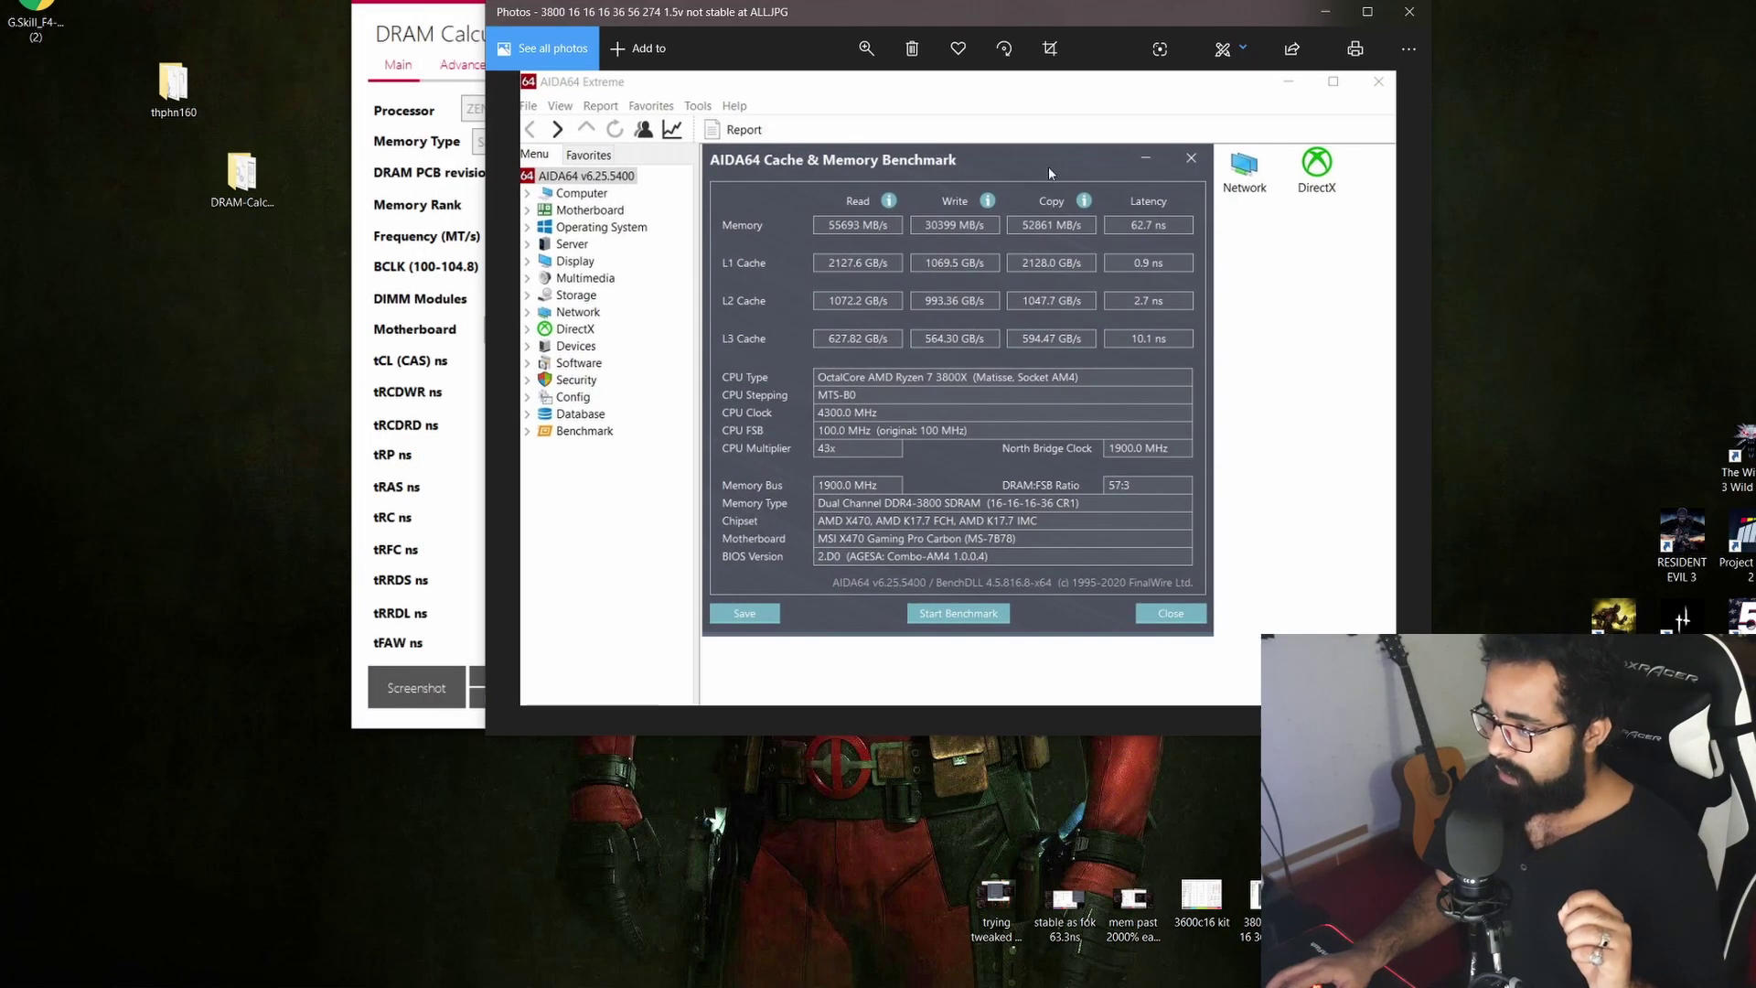
click(869, 49)
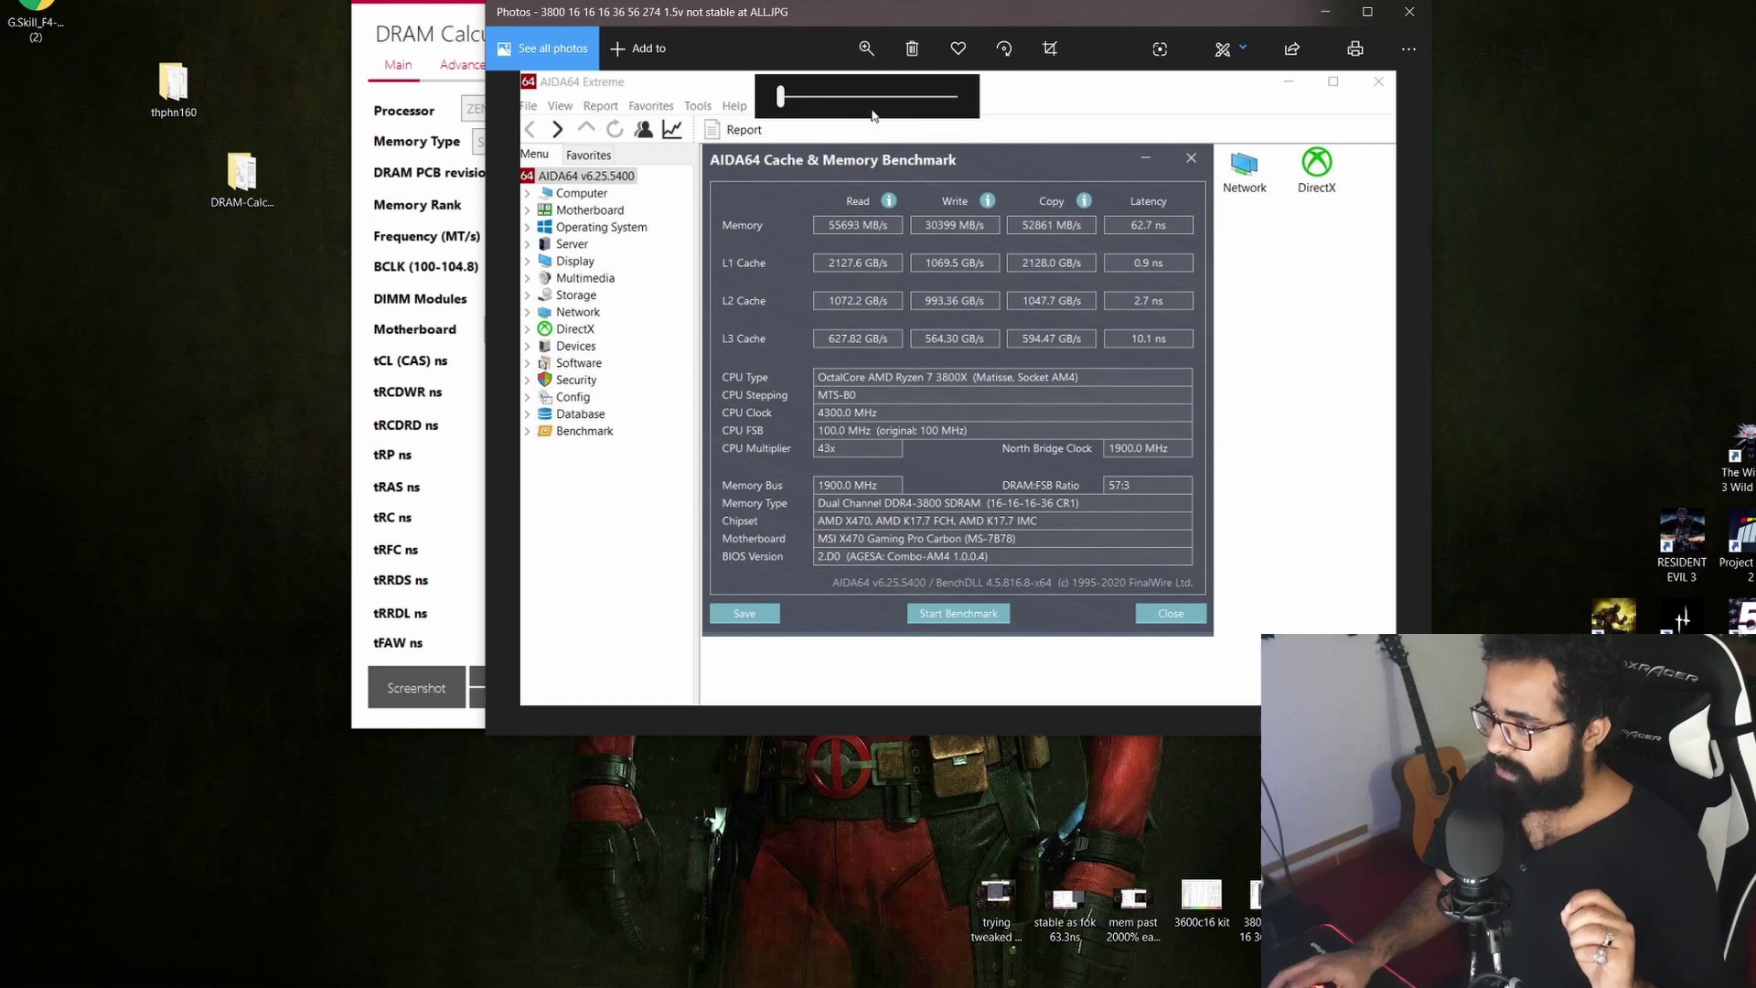
drag(782, 98, 796, 99)
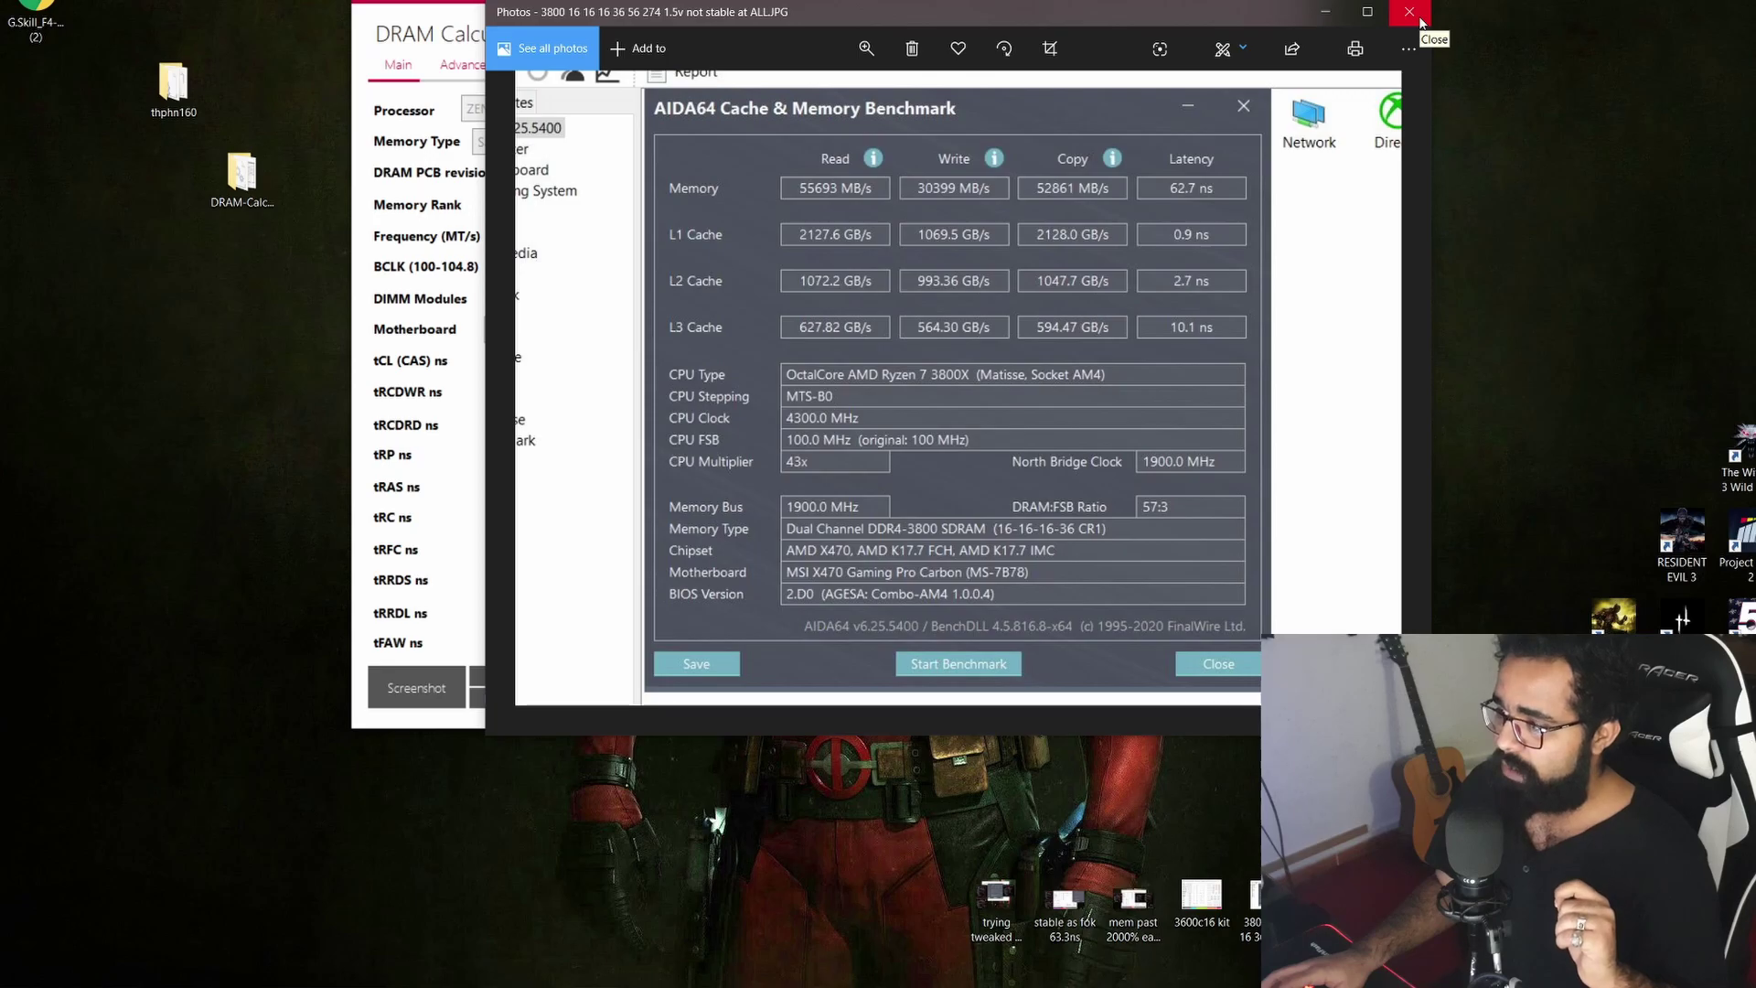
Step: Close the benchmark photo to return to the 3800 MT/s Safe preset timings
click(1421, 20)
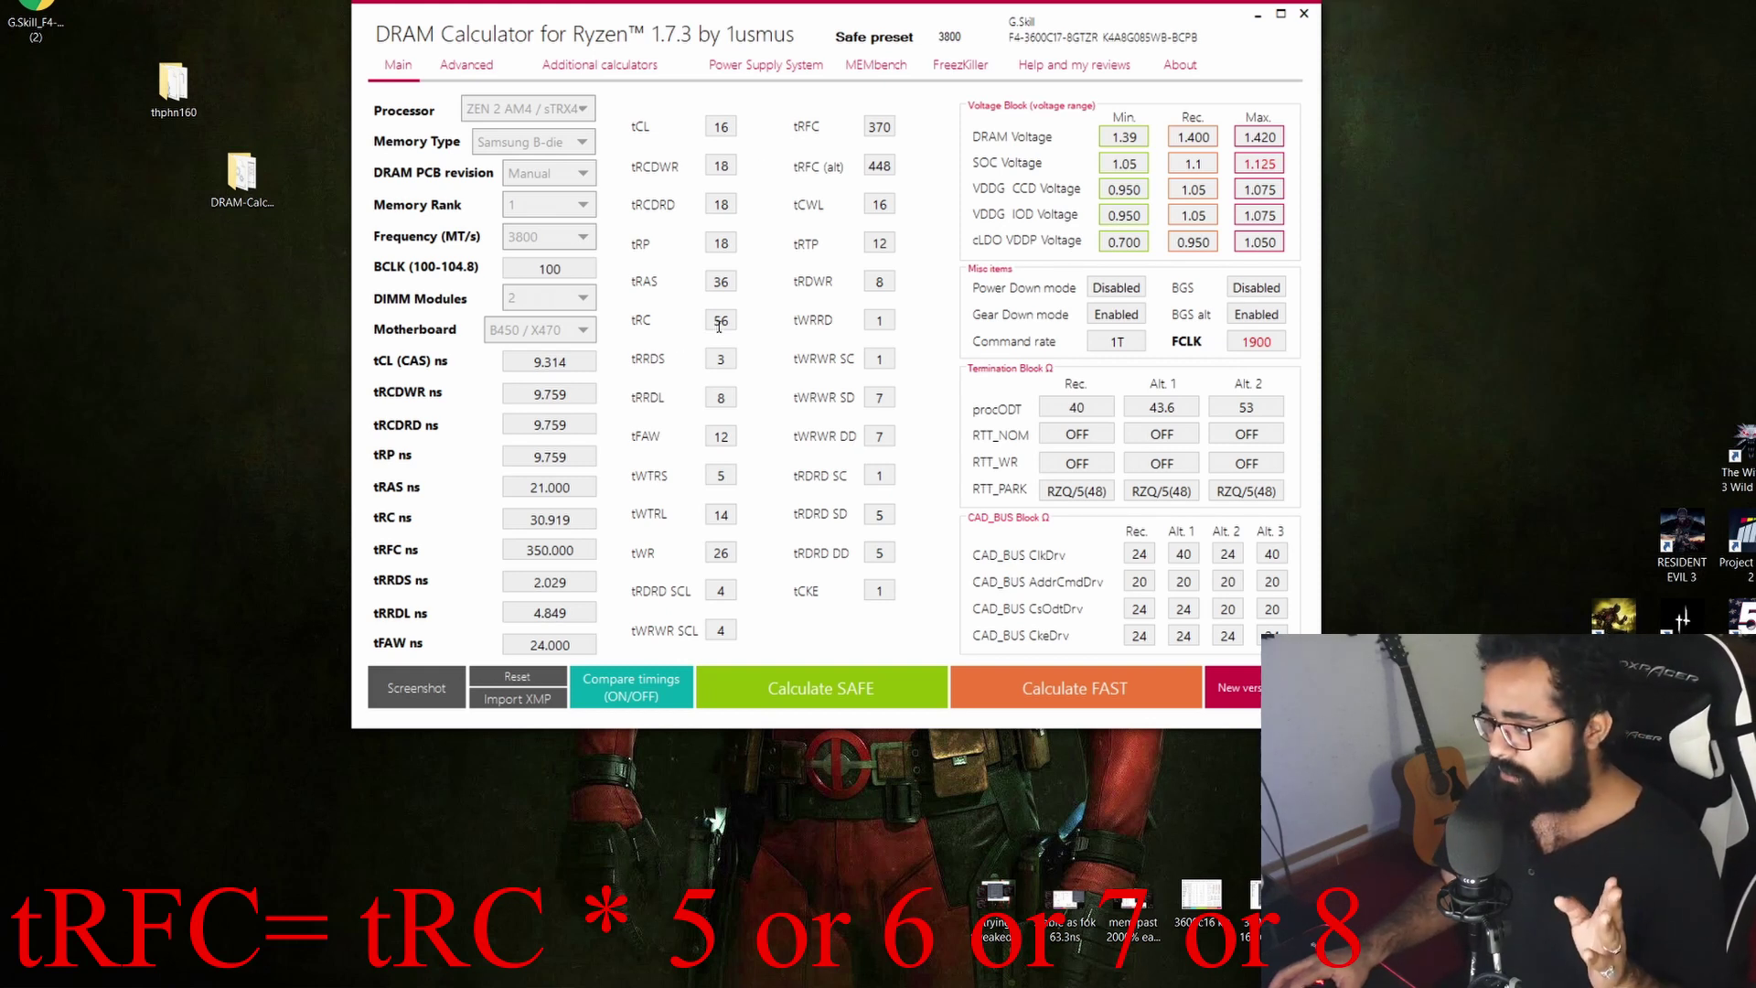
Step: Launch Calculator and compute tRC 56 × 6 = 336
key(super)
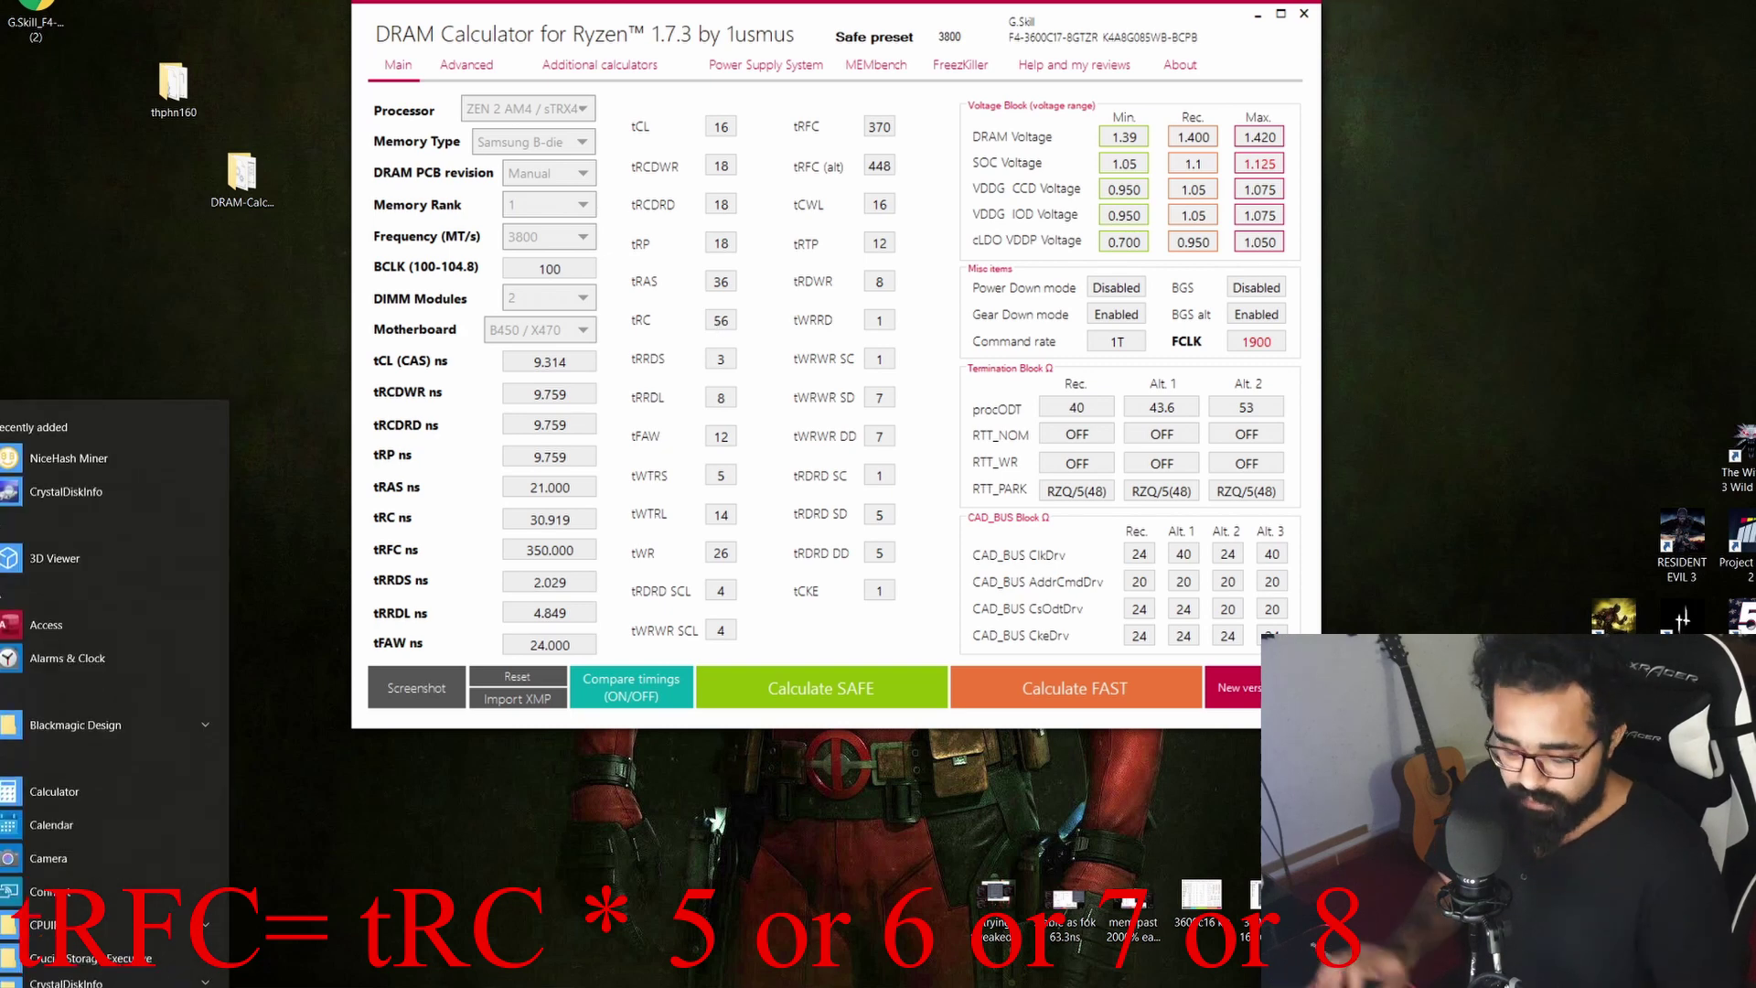
text(calc)
key(Return)
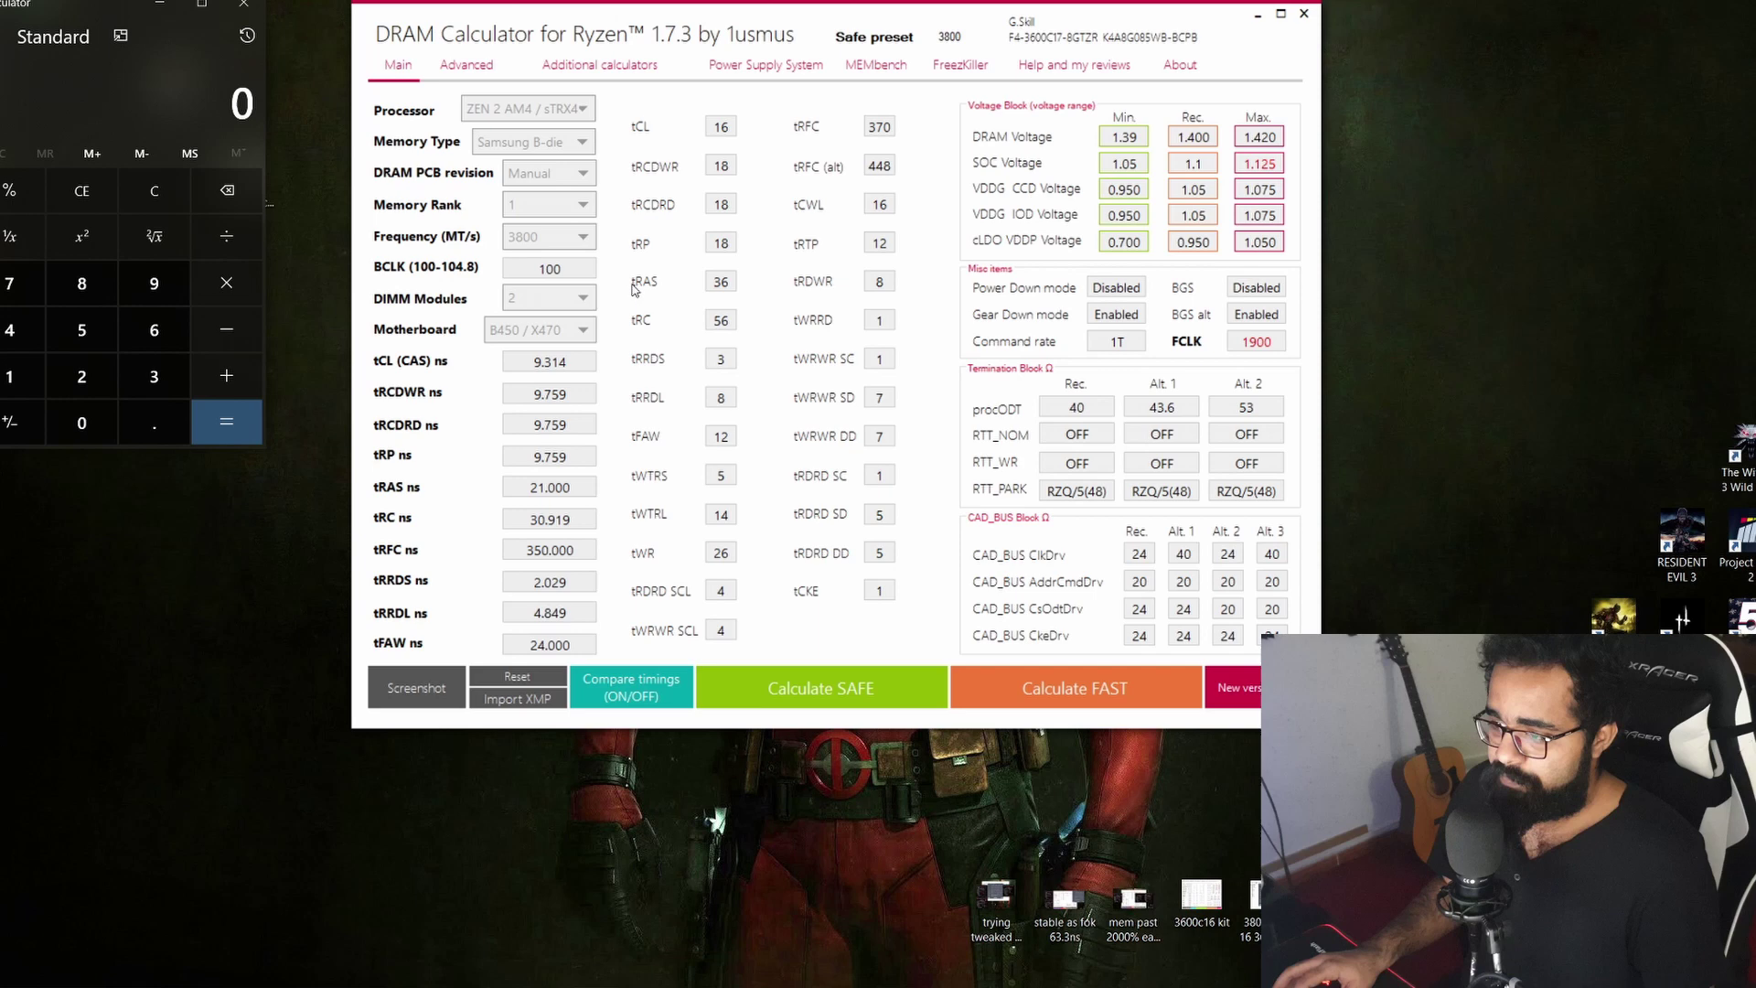
click(99, 327)
click(154, 329)
click(225, 282)
click(153, 329)
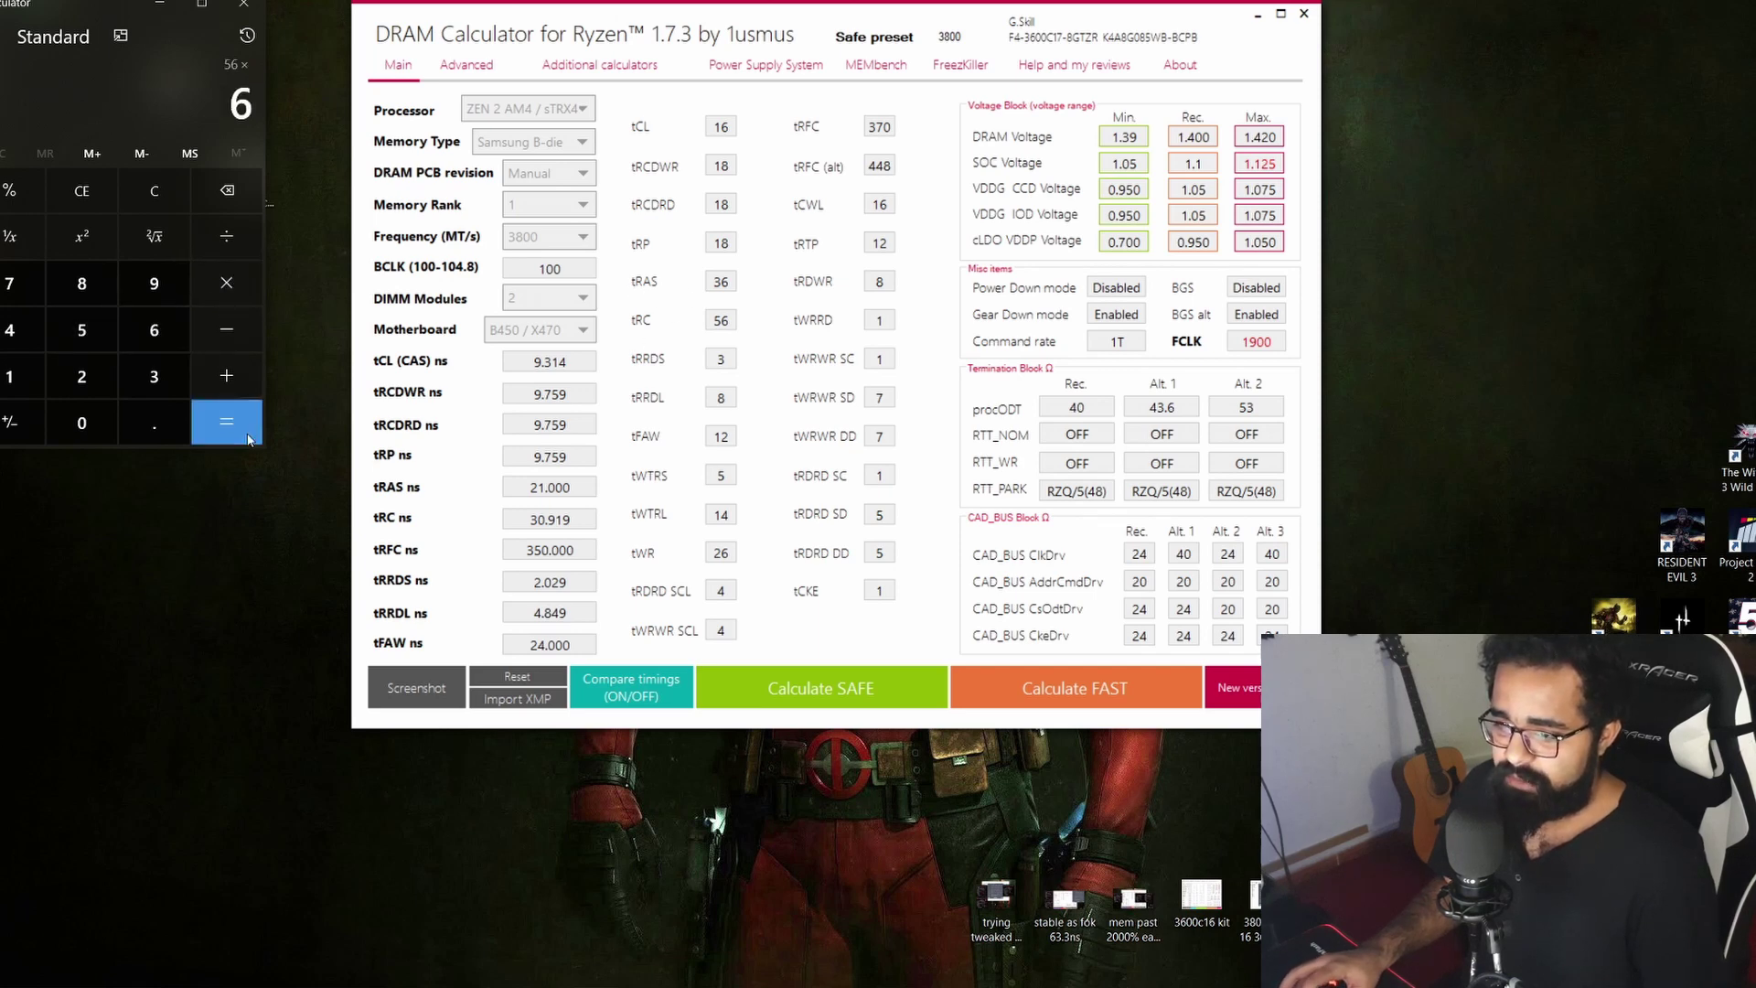
click(249, 439)
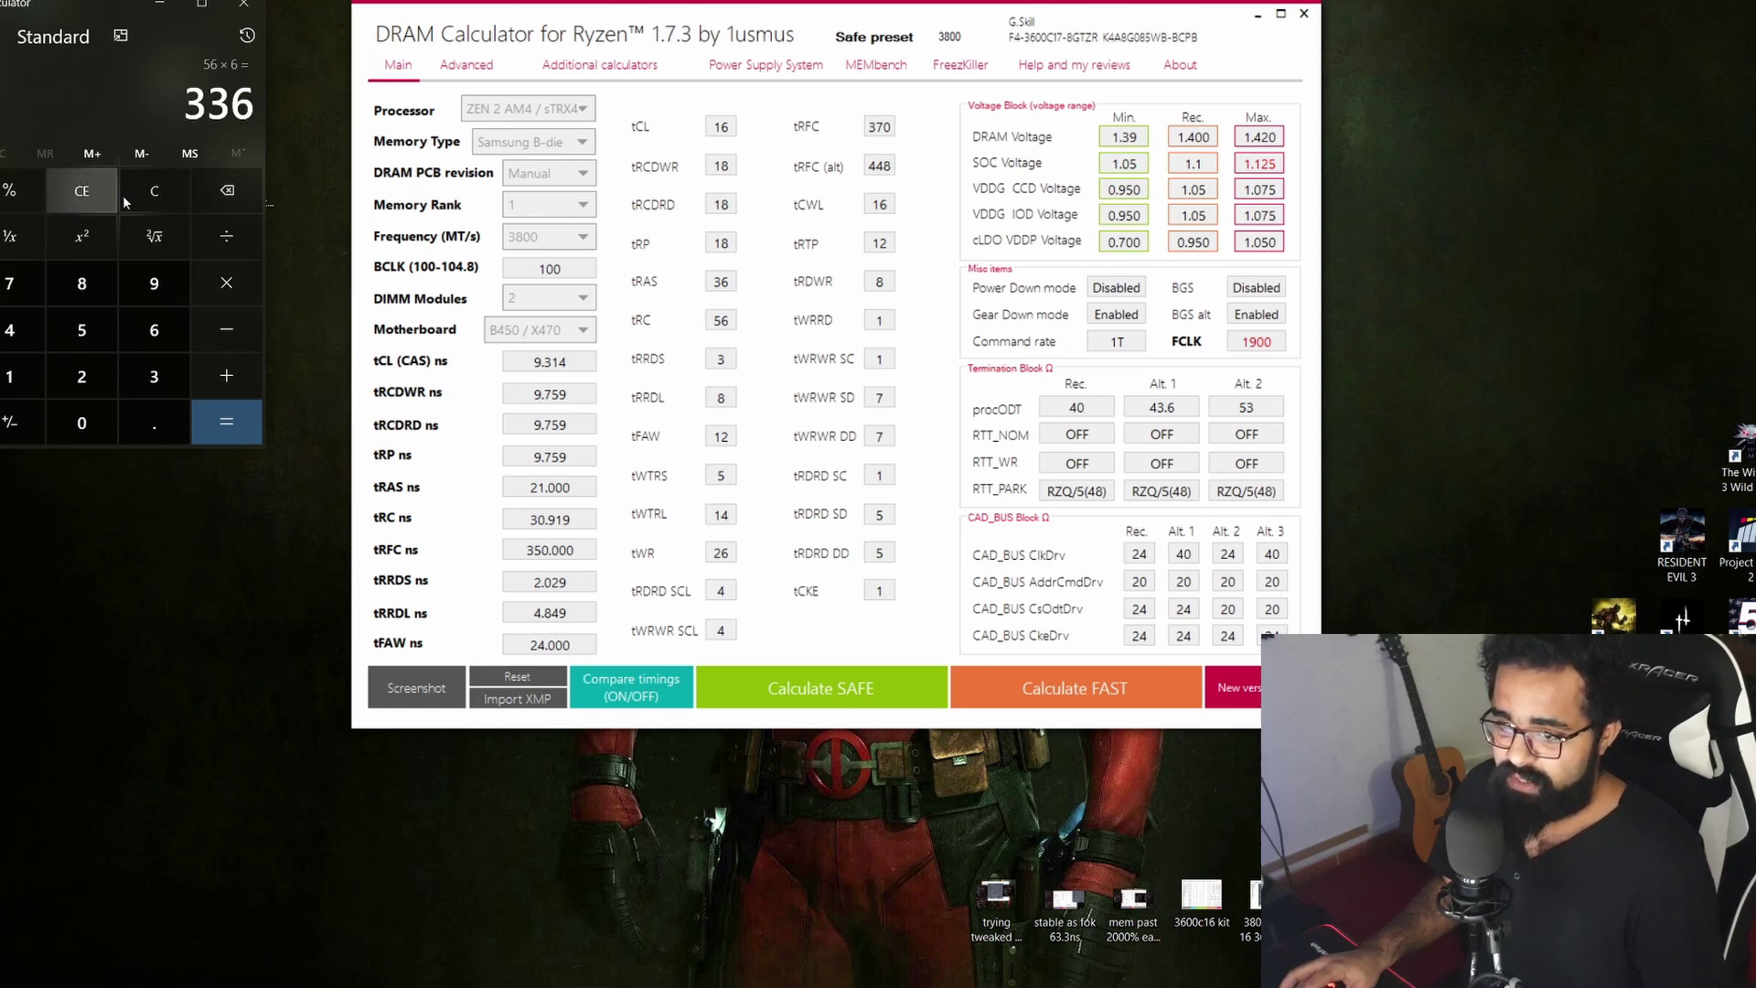
Step: Clear the result and compute 56 × 5 = 280
click(162, 194)
click(90, 331)
click(154, 330)
click(224, 289)
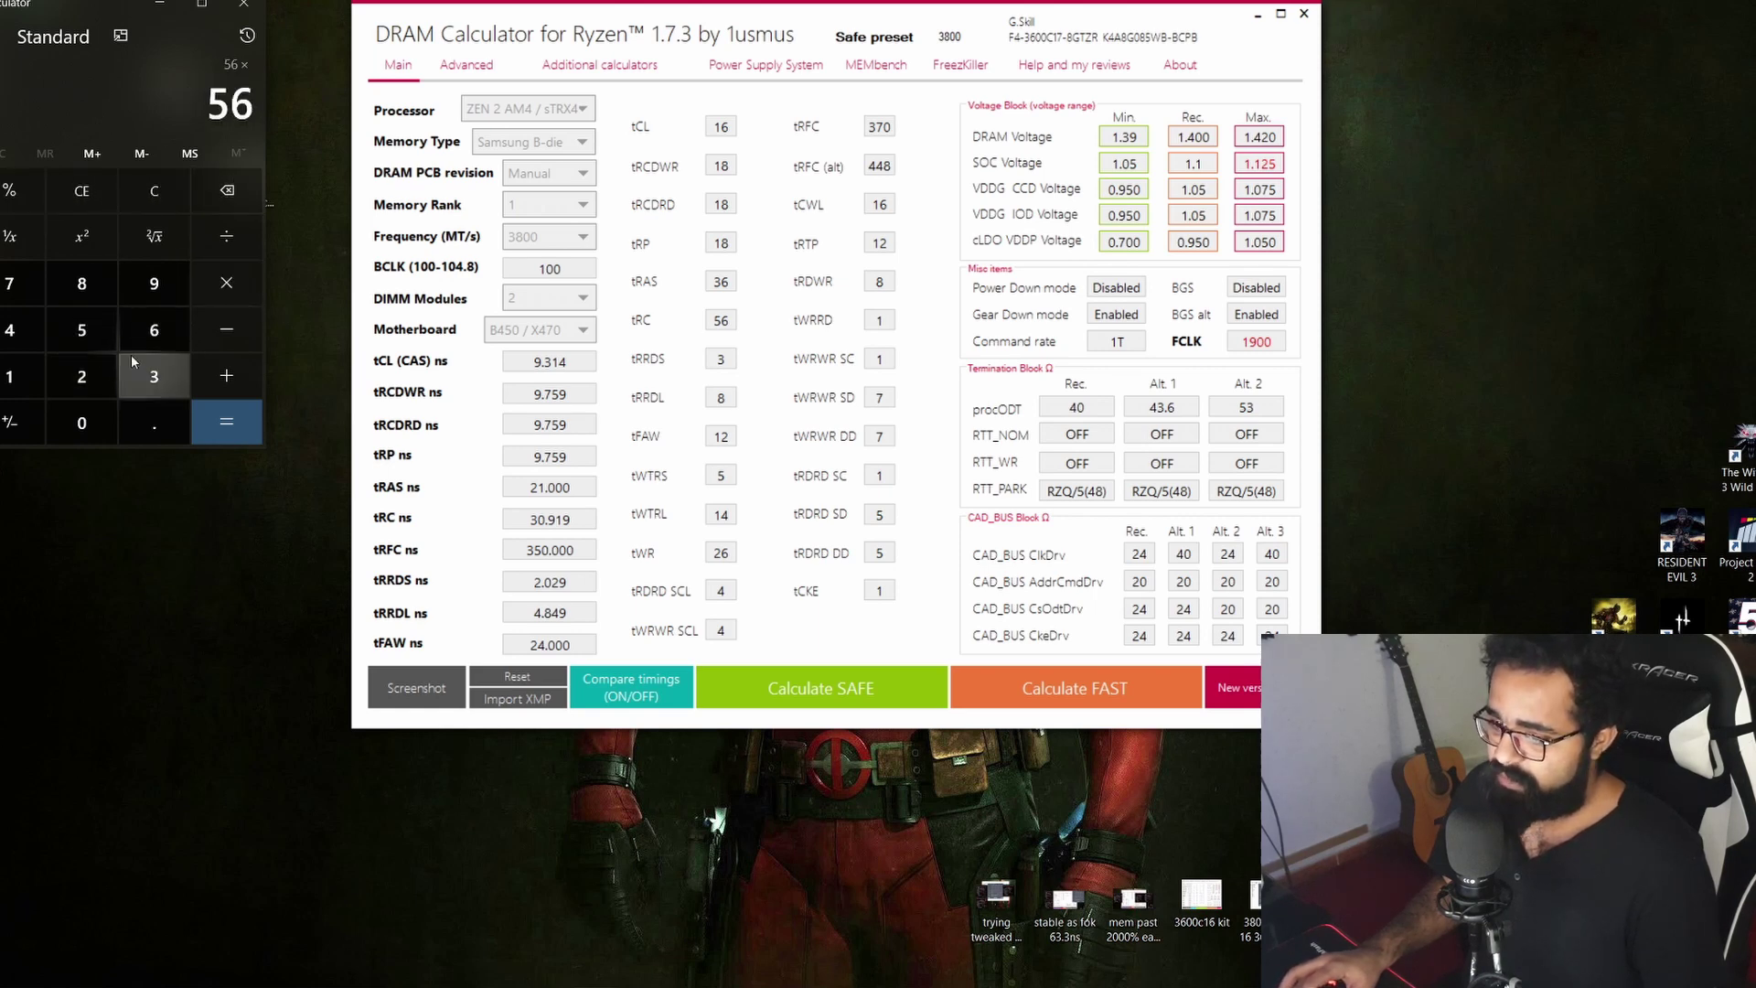
click(96, 338)
click(210, 419)
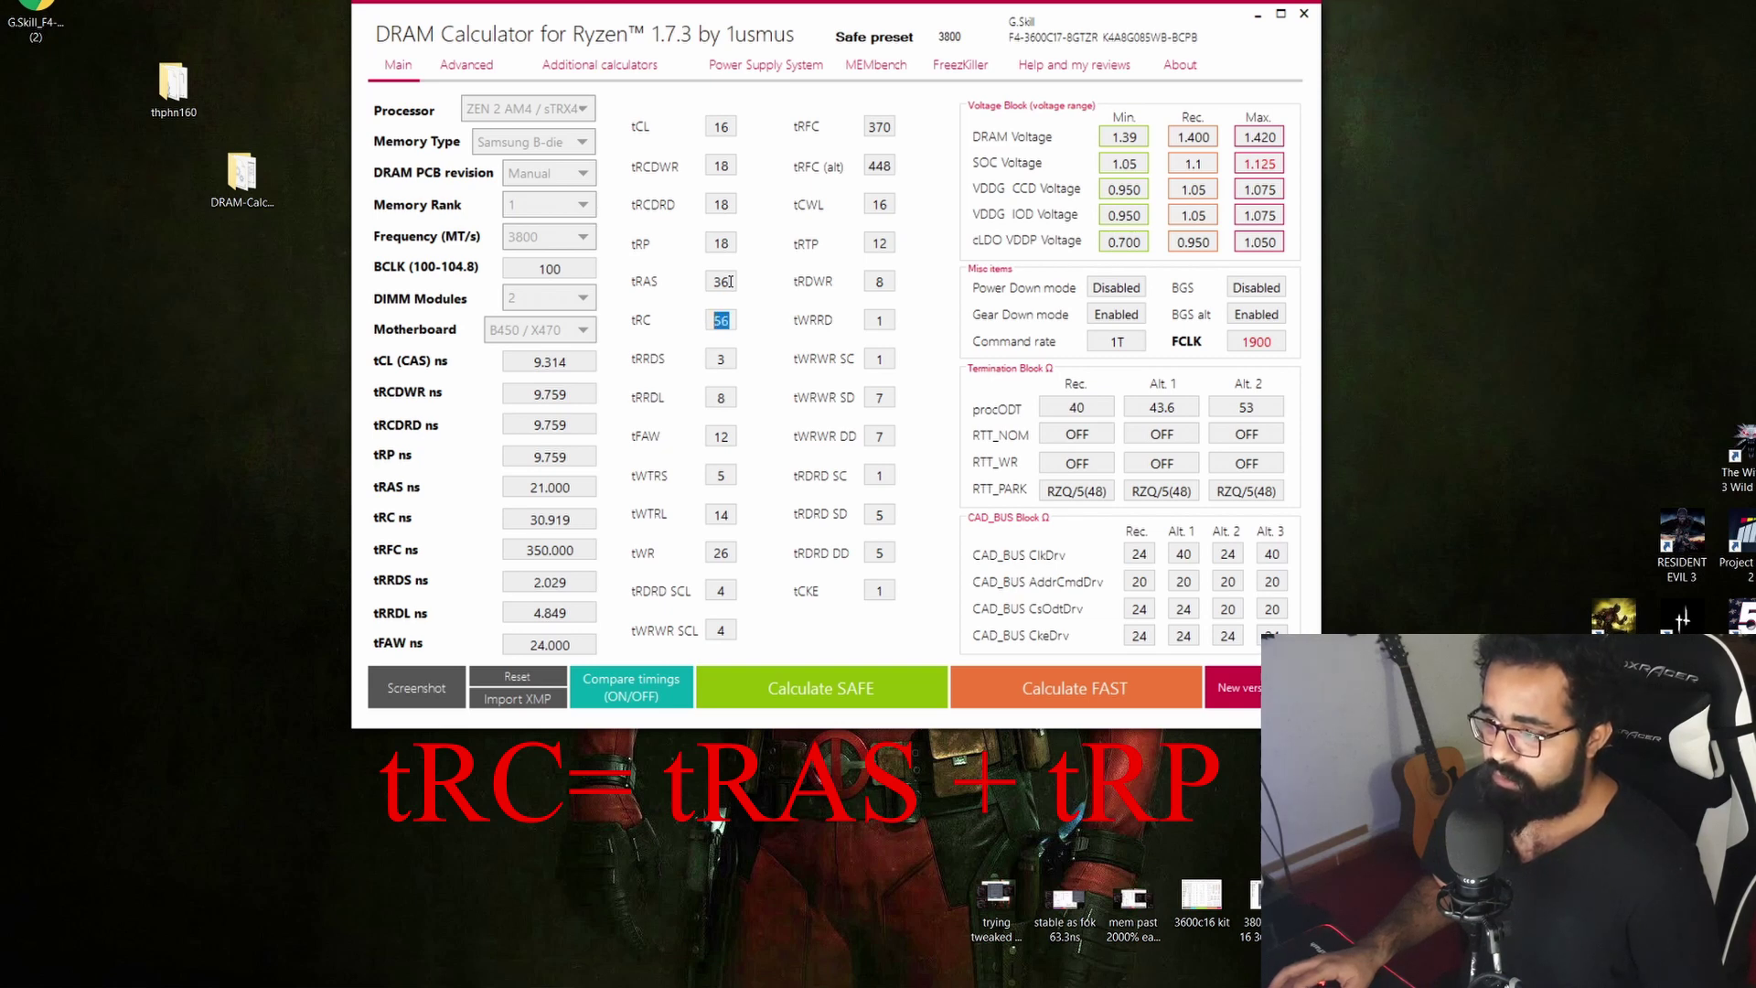
click(717, 281)
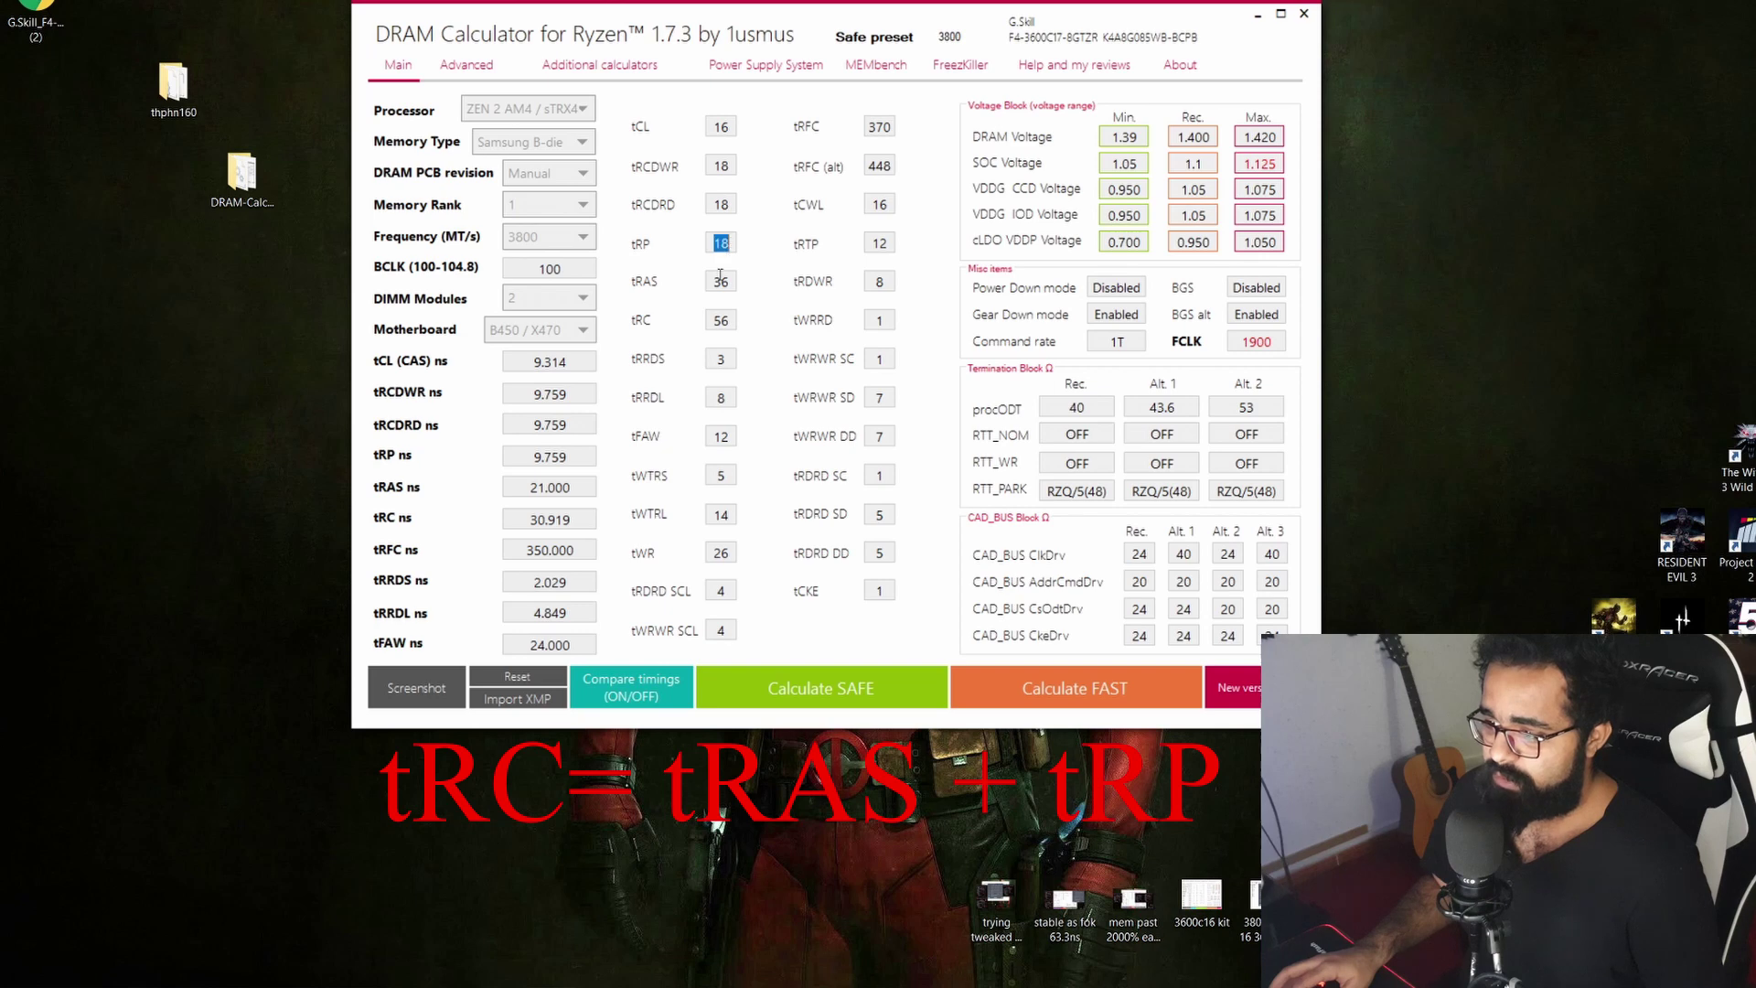
double_click(729, 320)
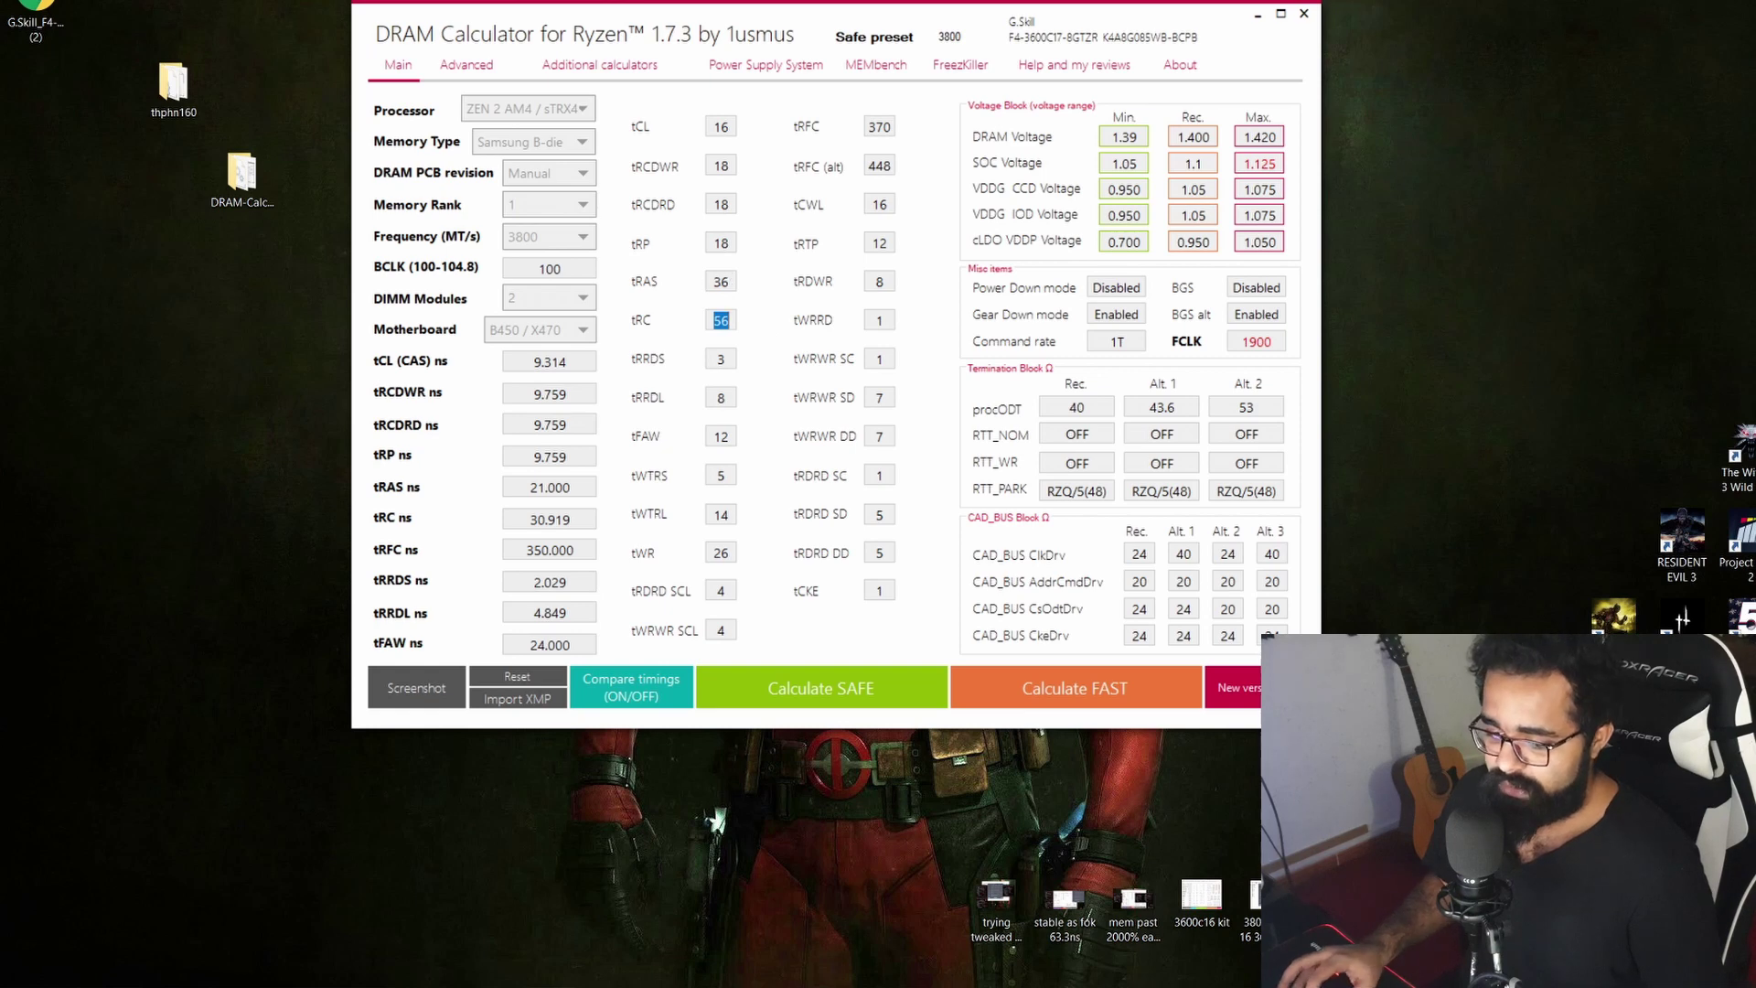
Step: Launch Calculator and compute 36 + 18 = 54
key(super)
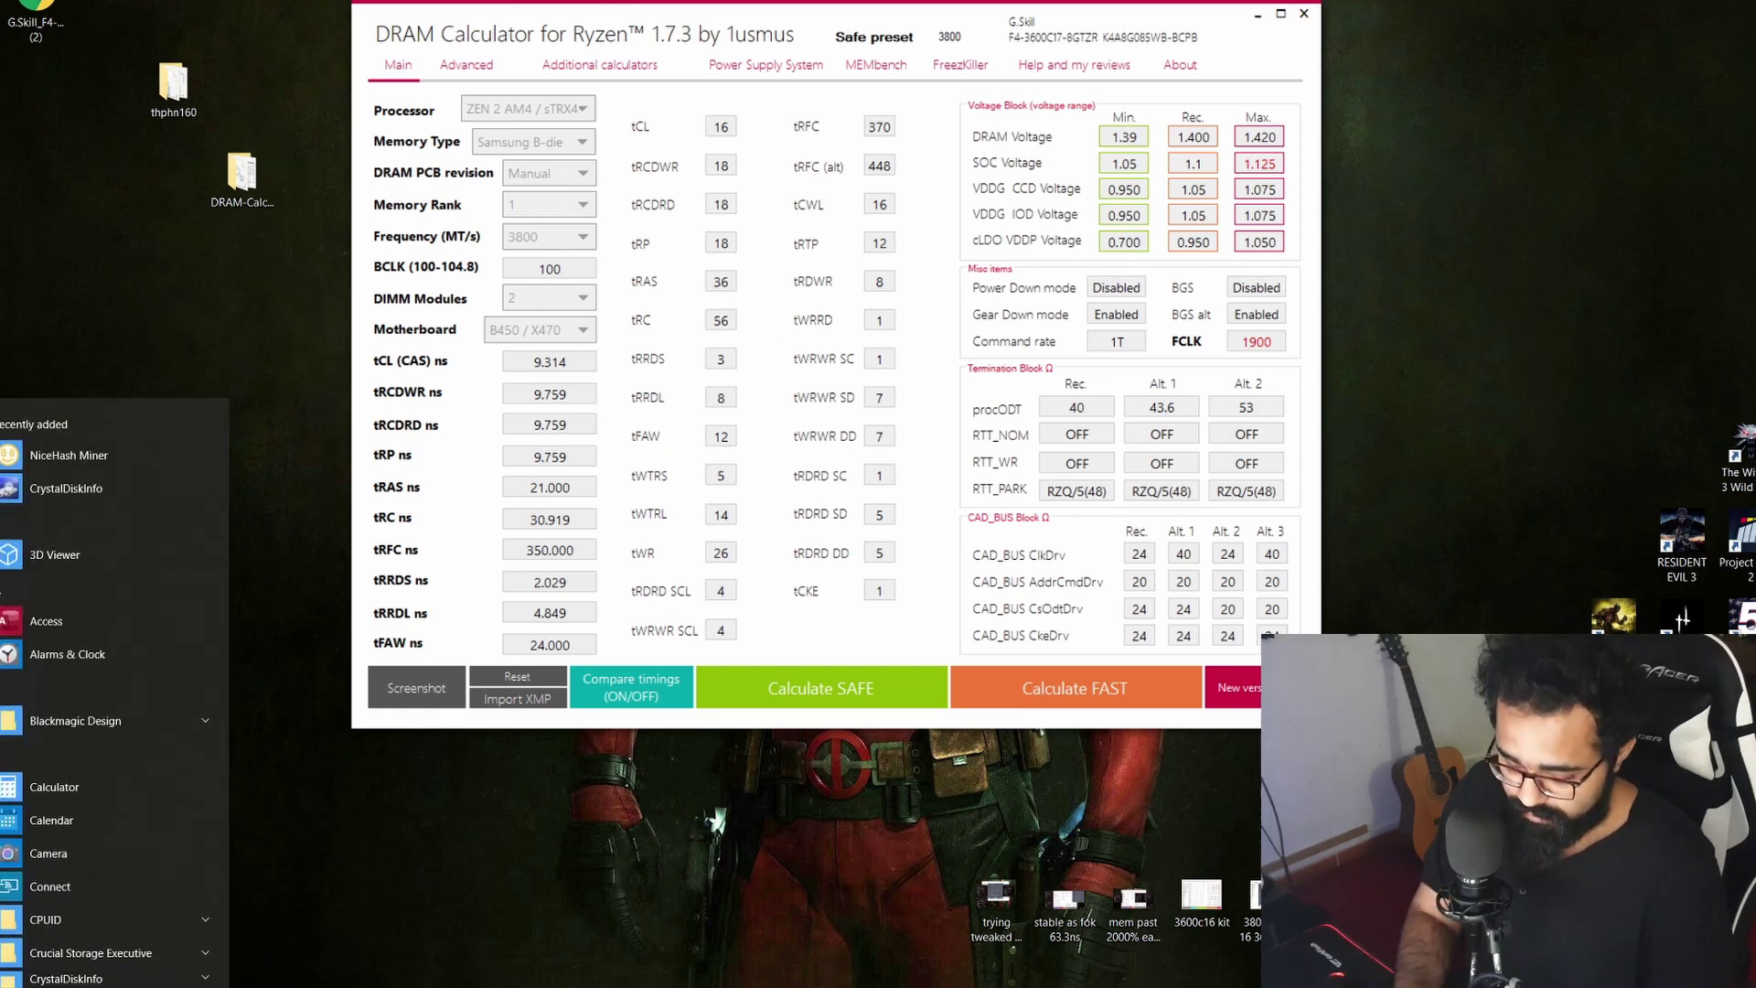
text(calc)
key(Return)
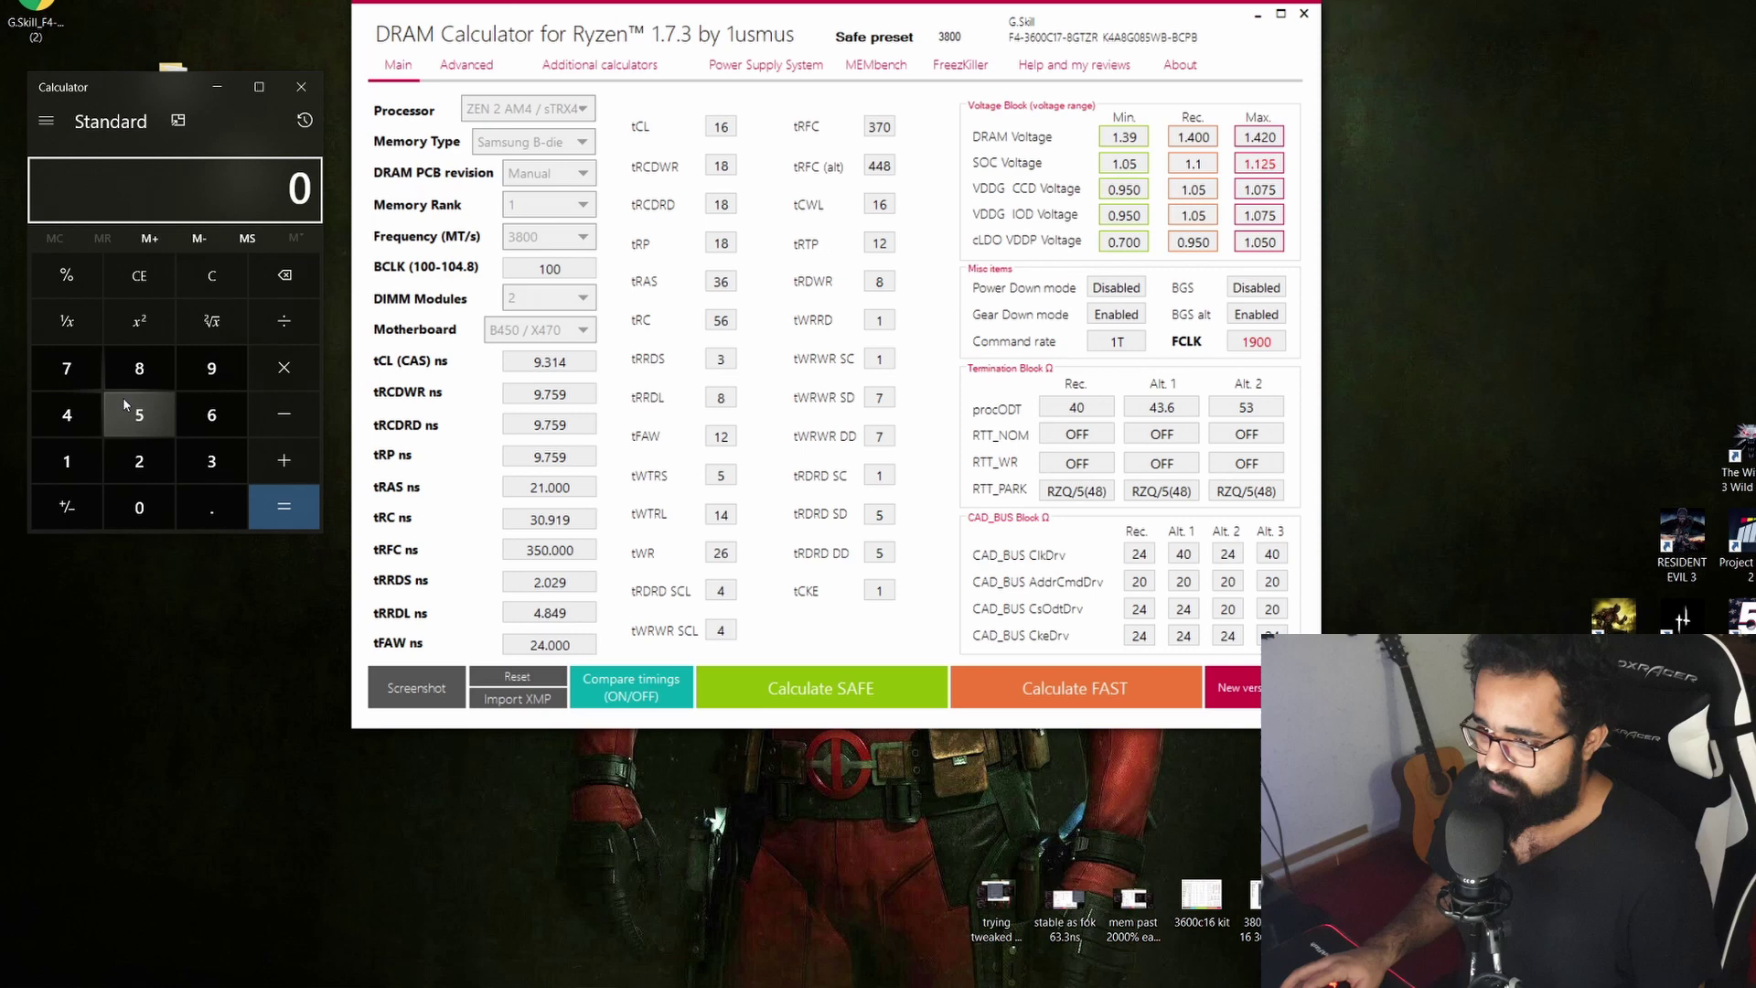
click(212, 469)
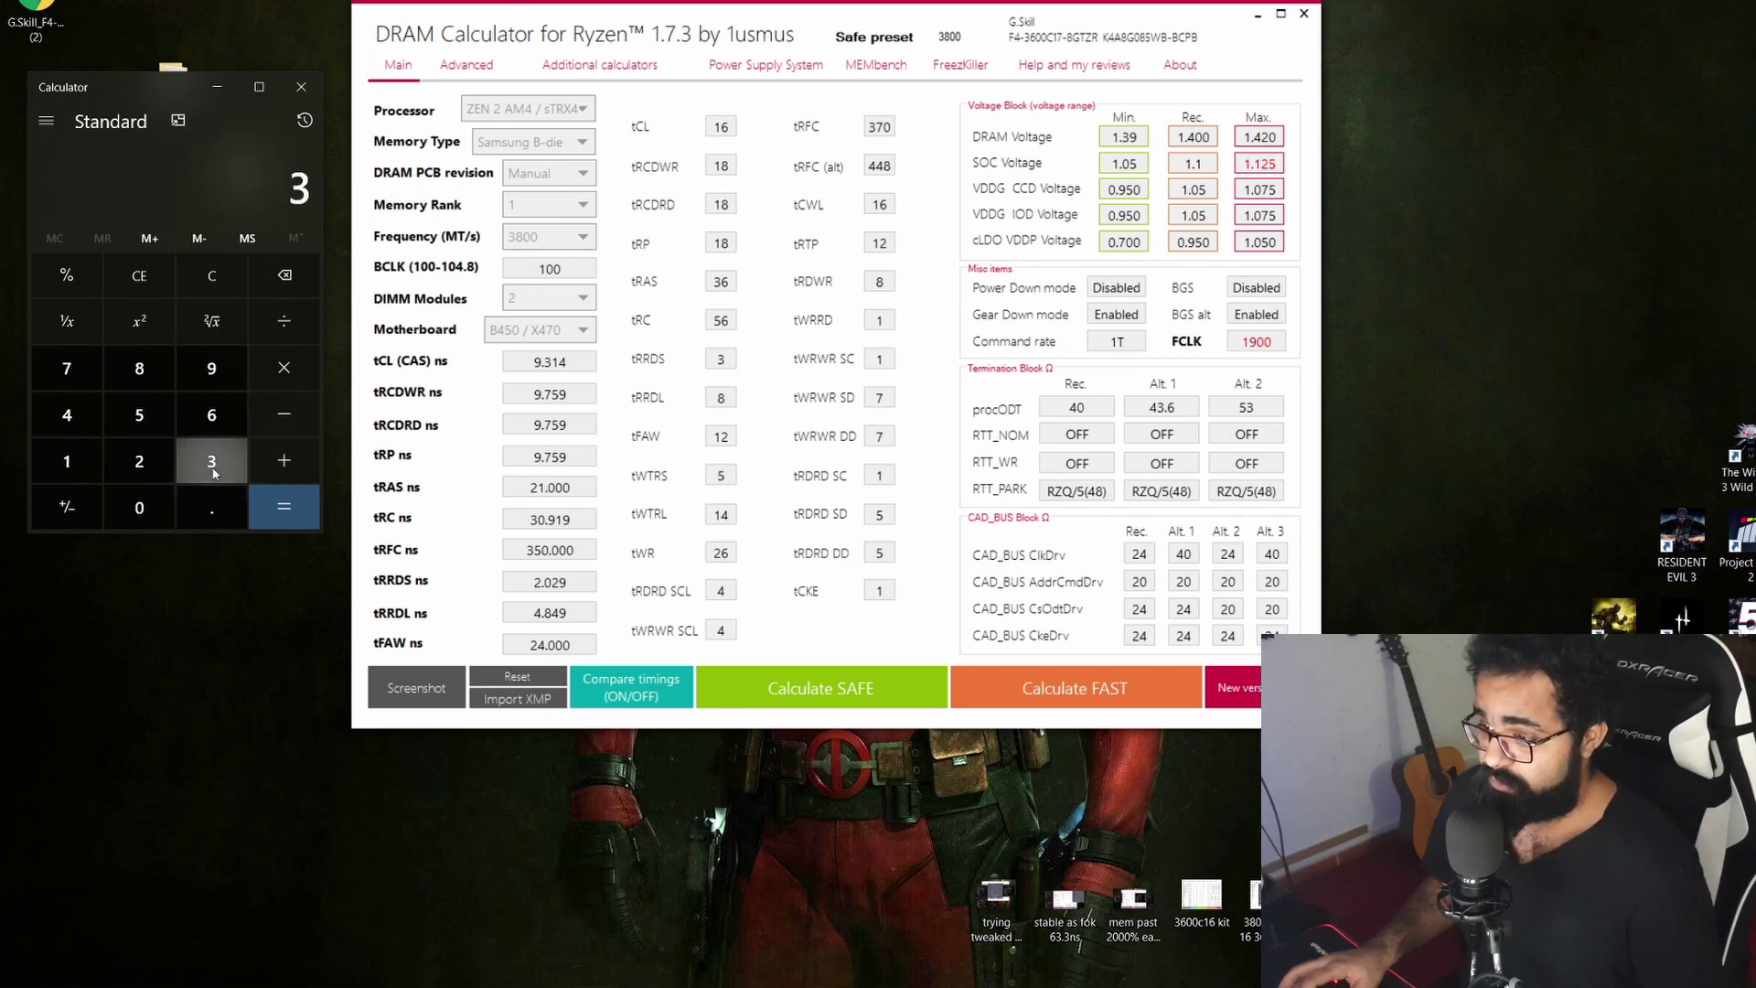
click(211, 415)
click(283, 461)
click(67, 461)
click(139, 367)
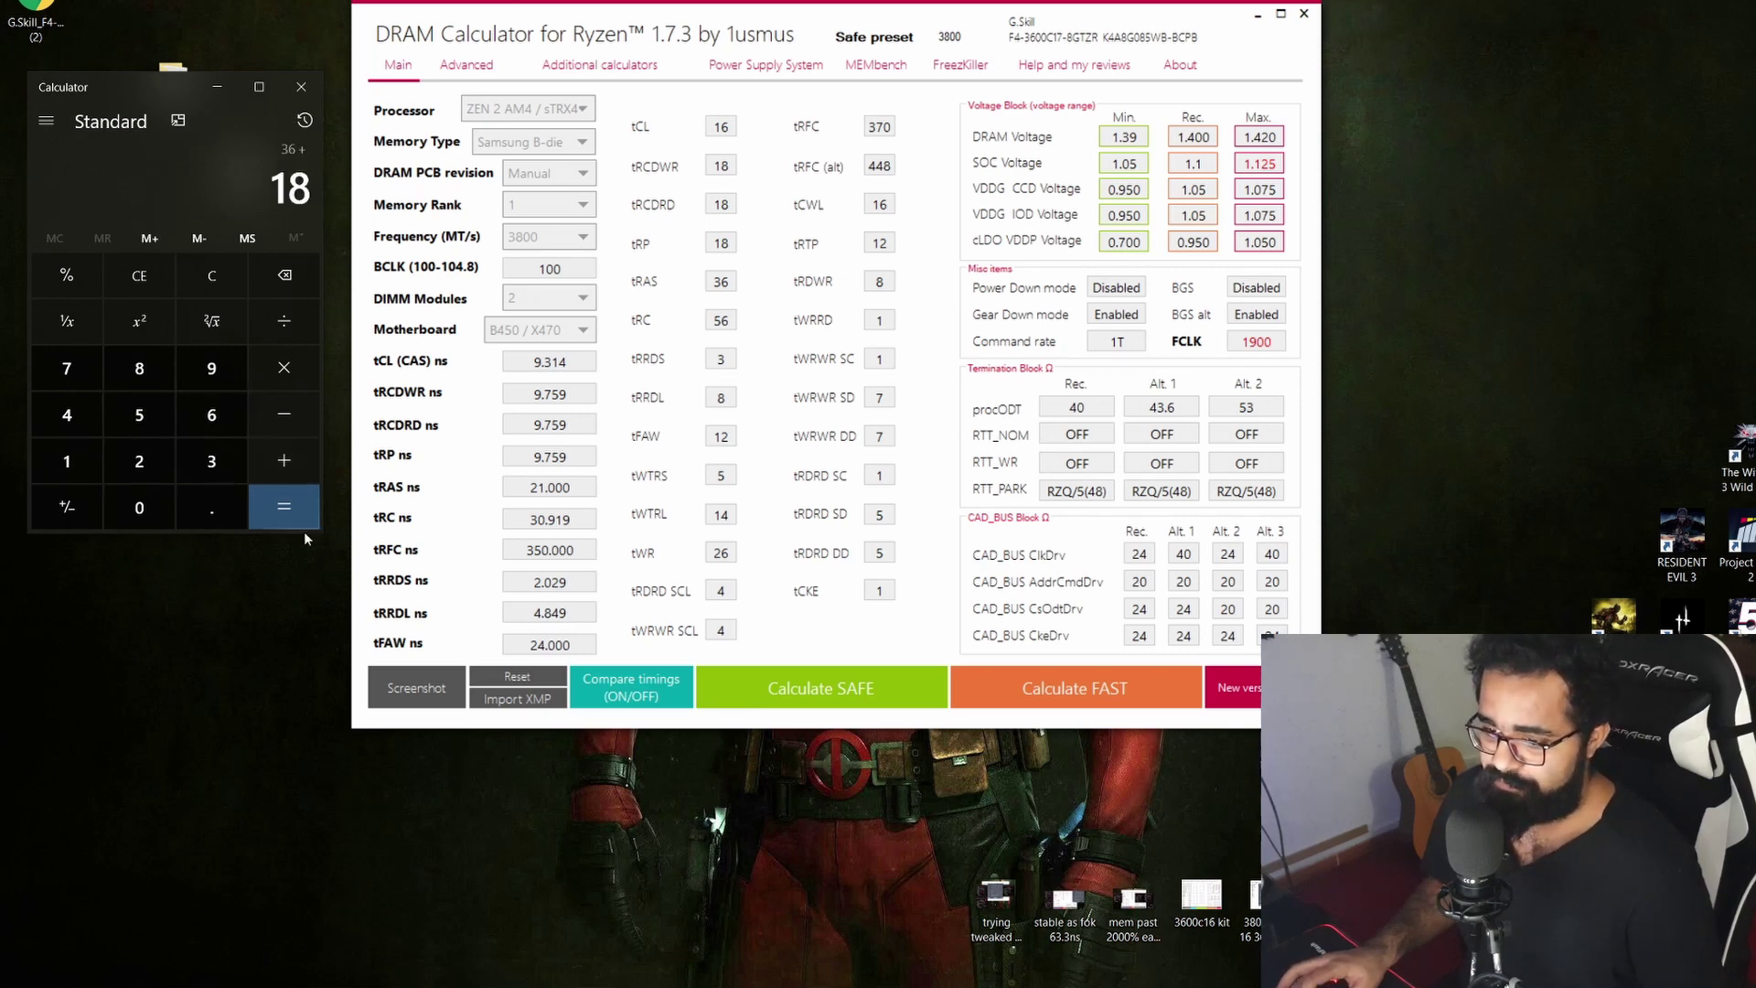
click(284, 507)
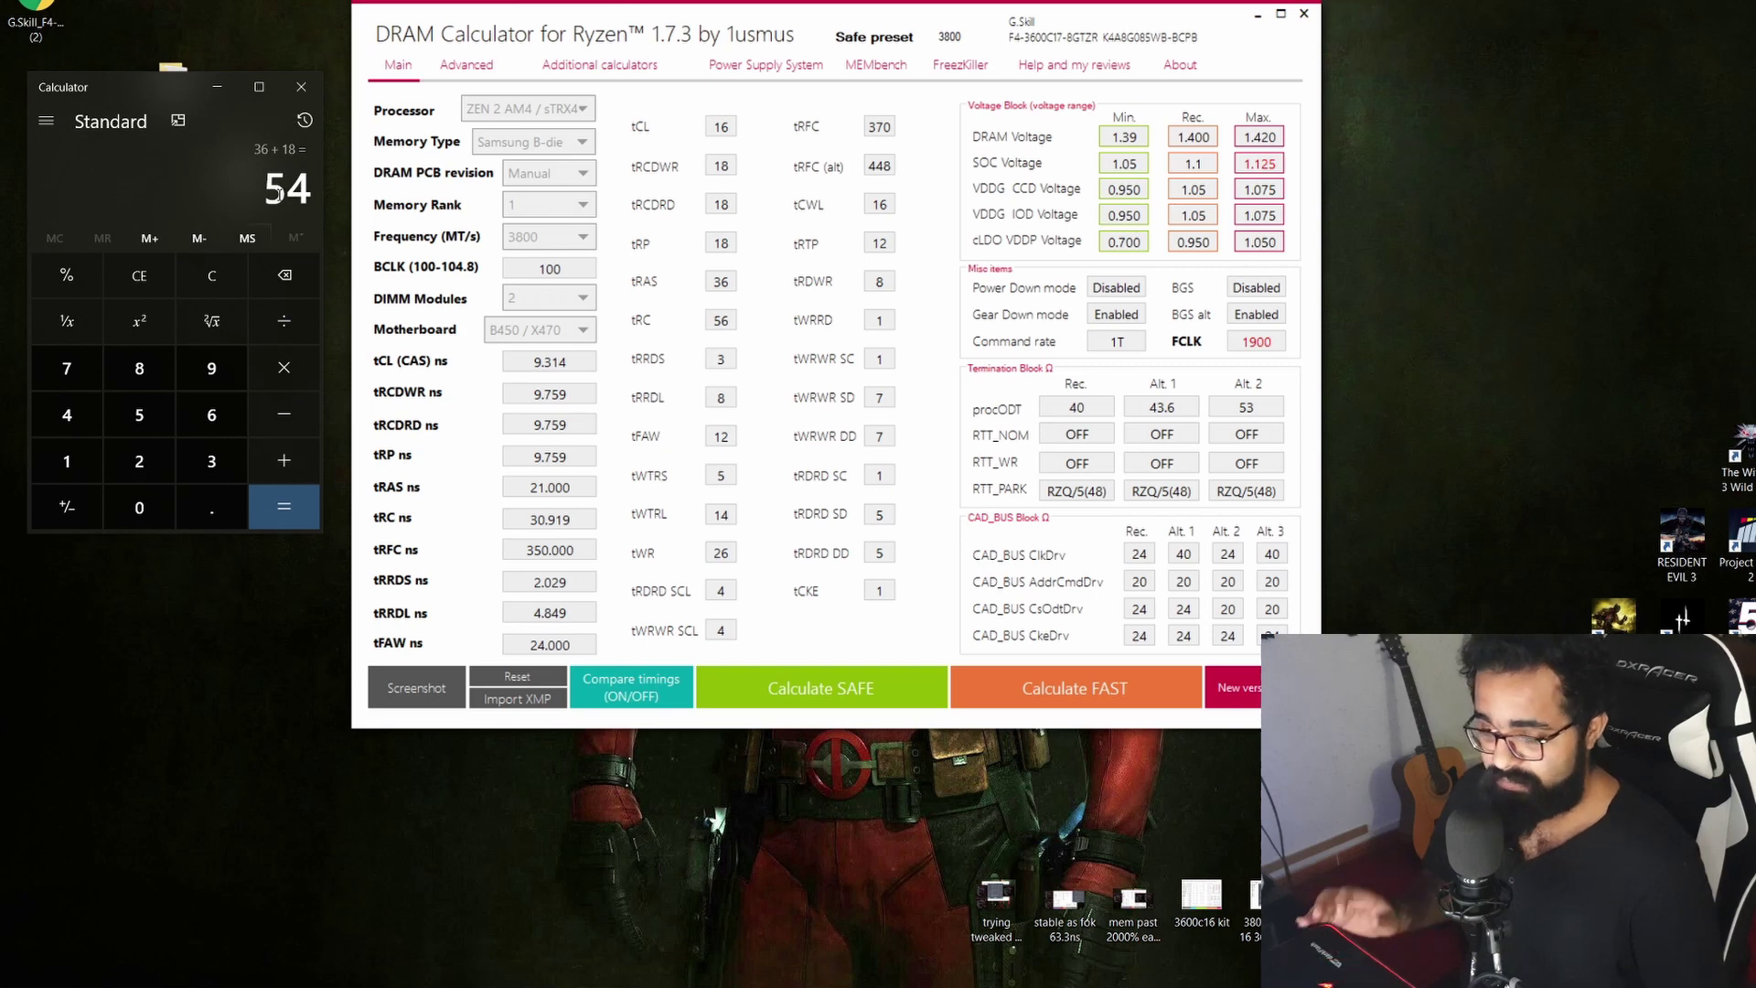
Step: Add 2 to the total to get 56, then close Calculator
click(283, 460)
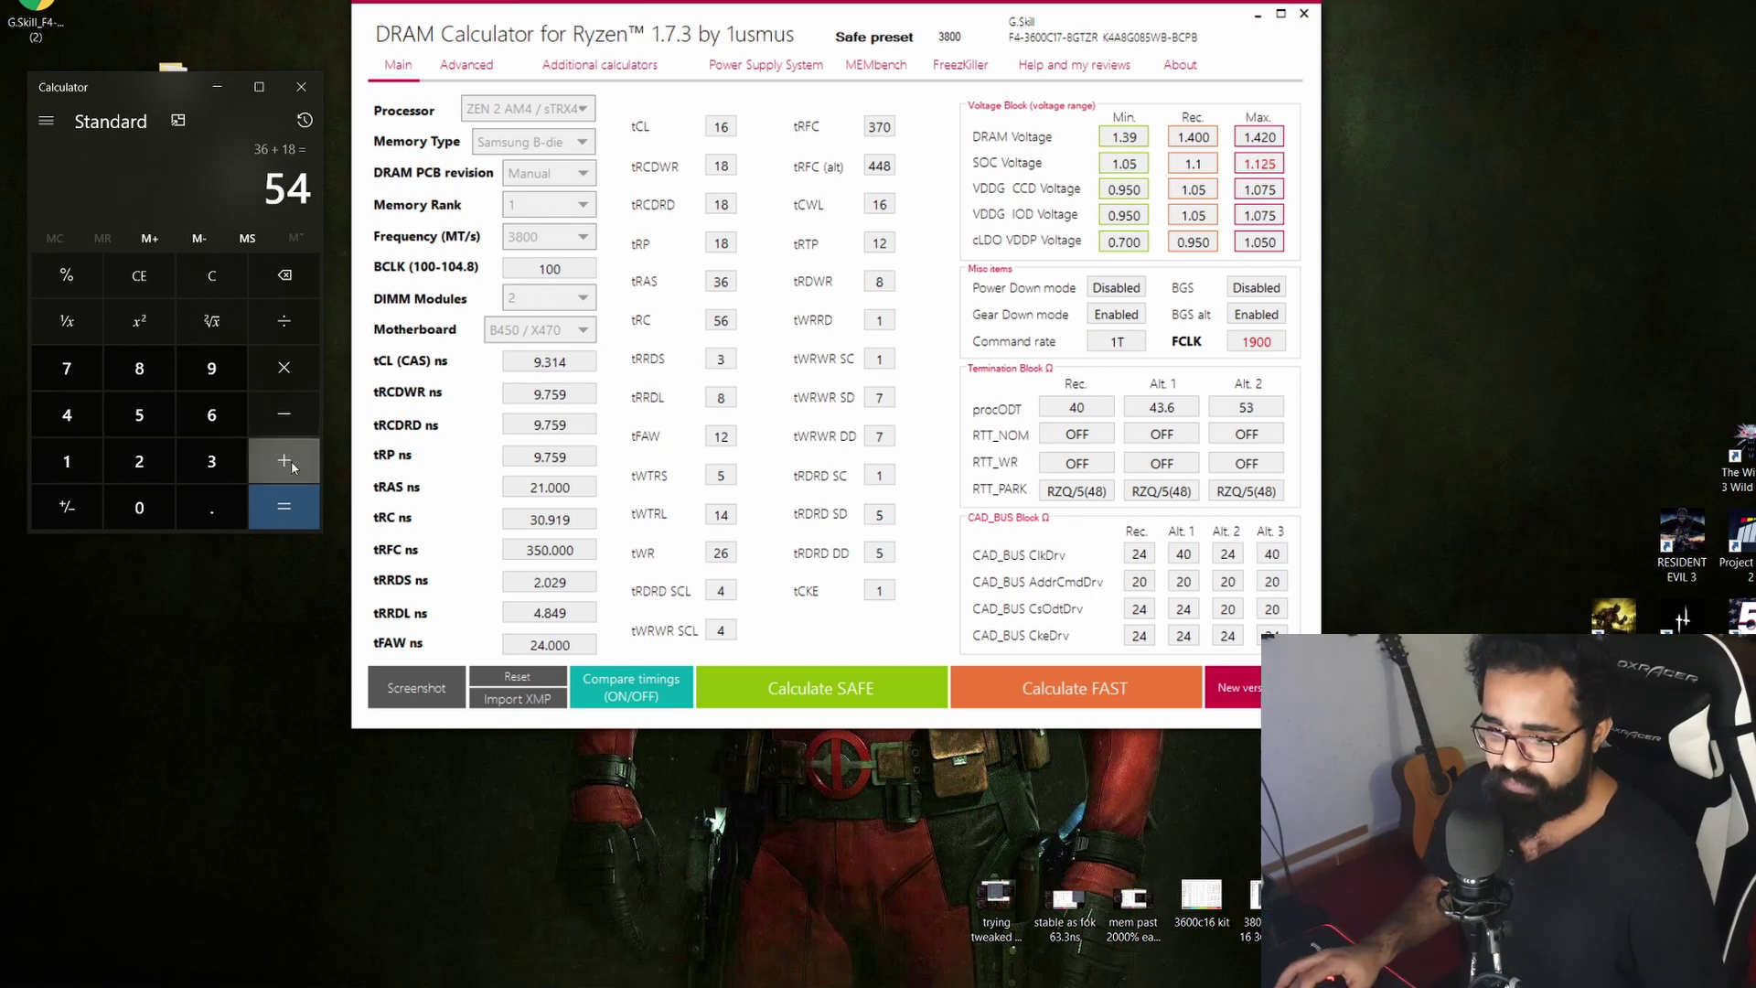
click(139, 461)
click(283, 506)
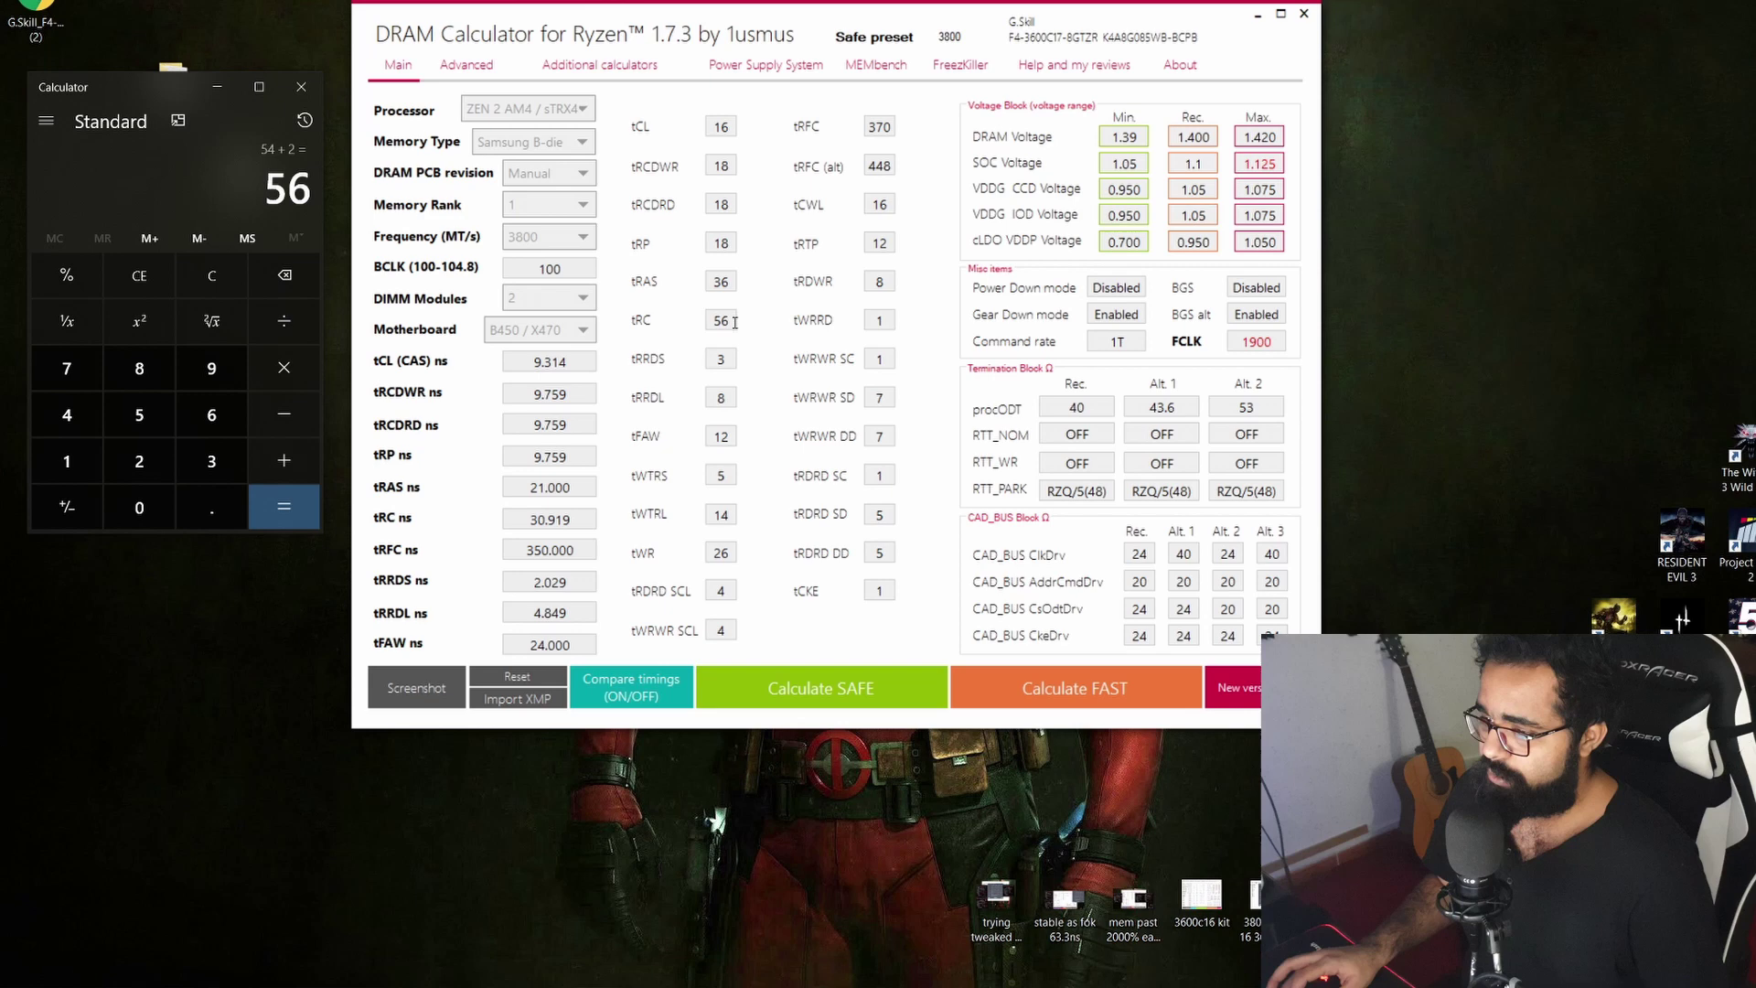
click(301, 86)
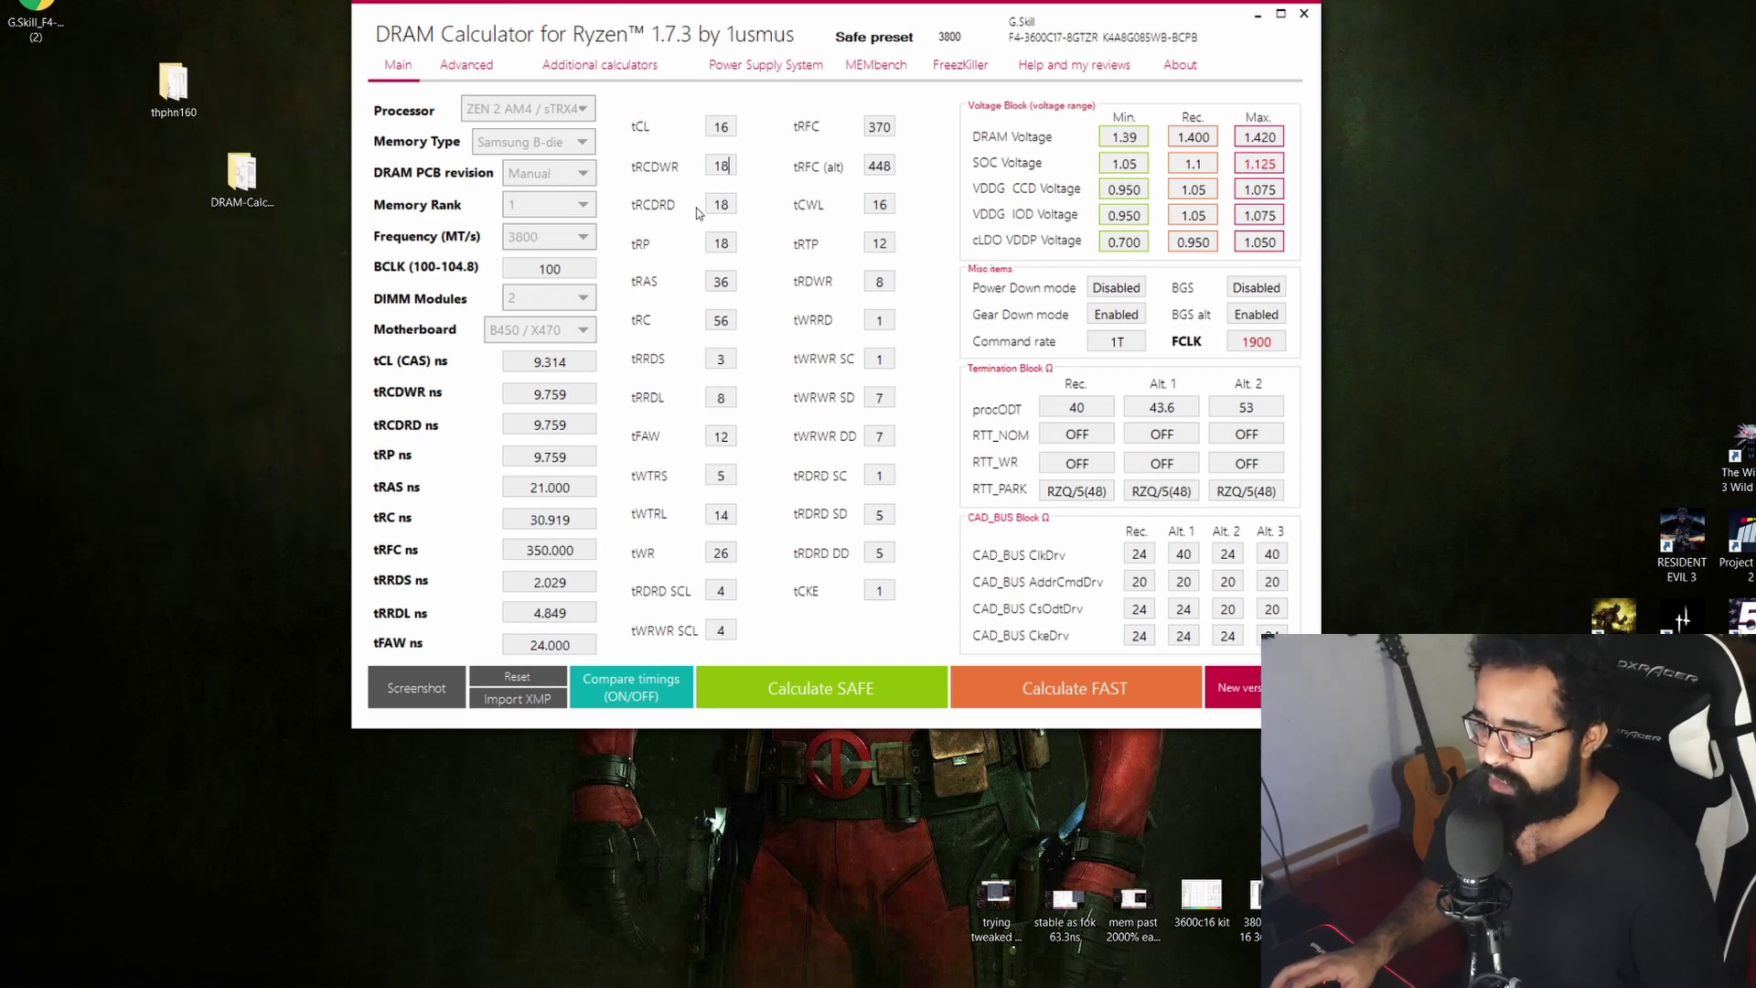
drag(729, 208, 716, 243)
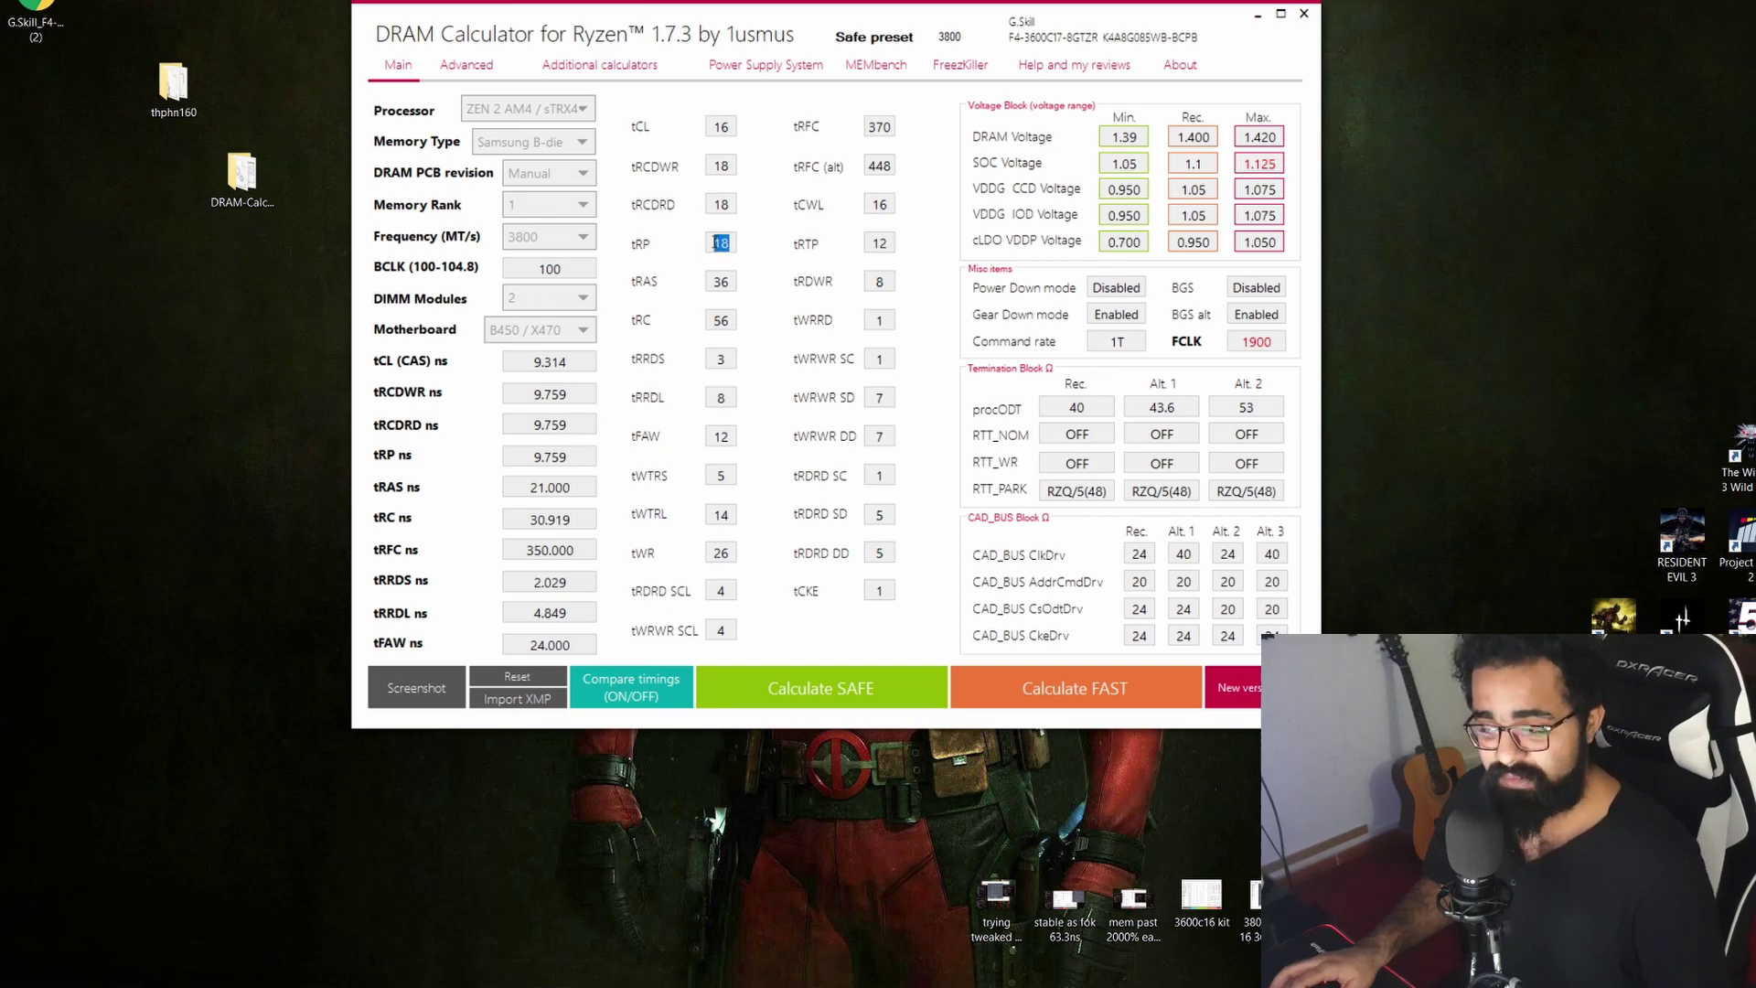
click(763, 246)
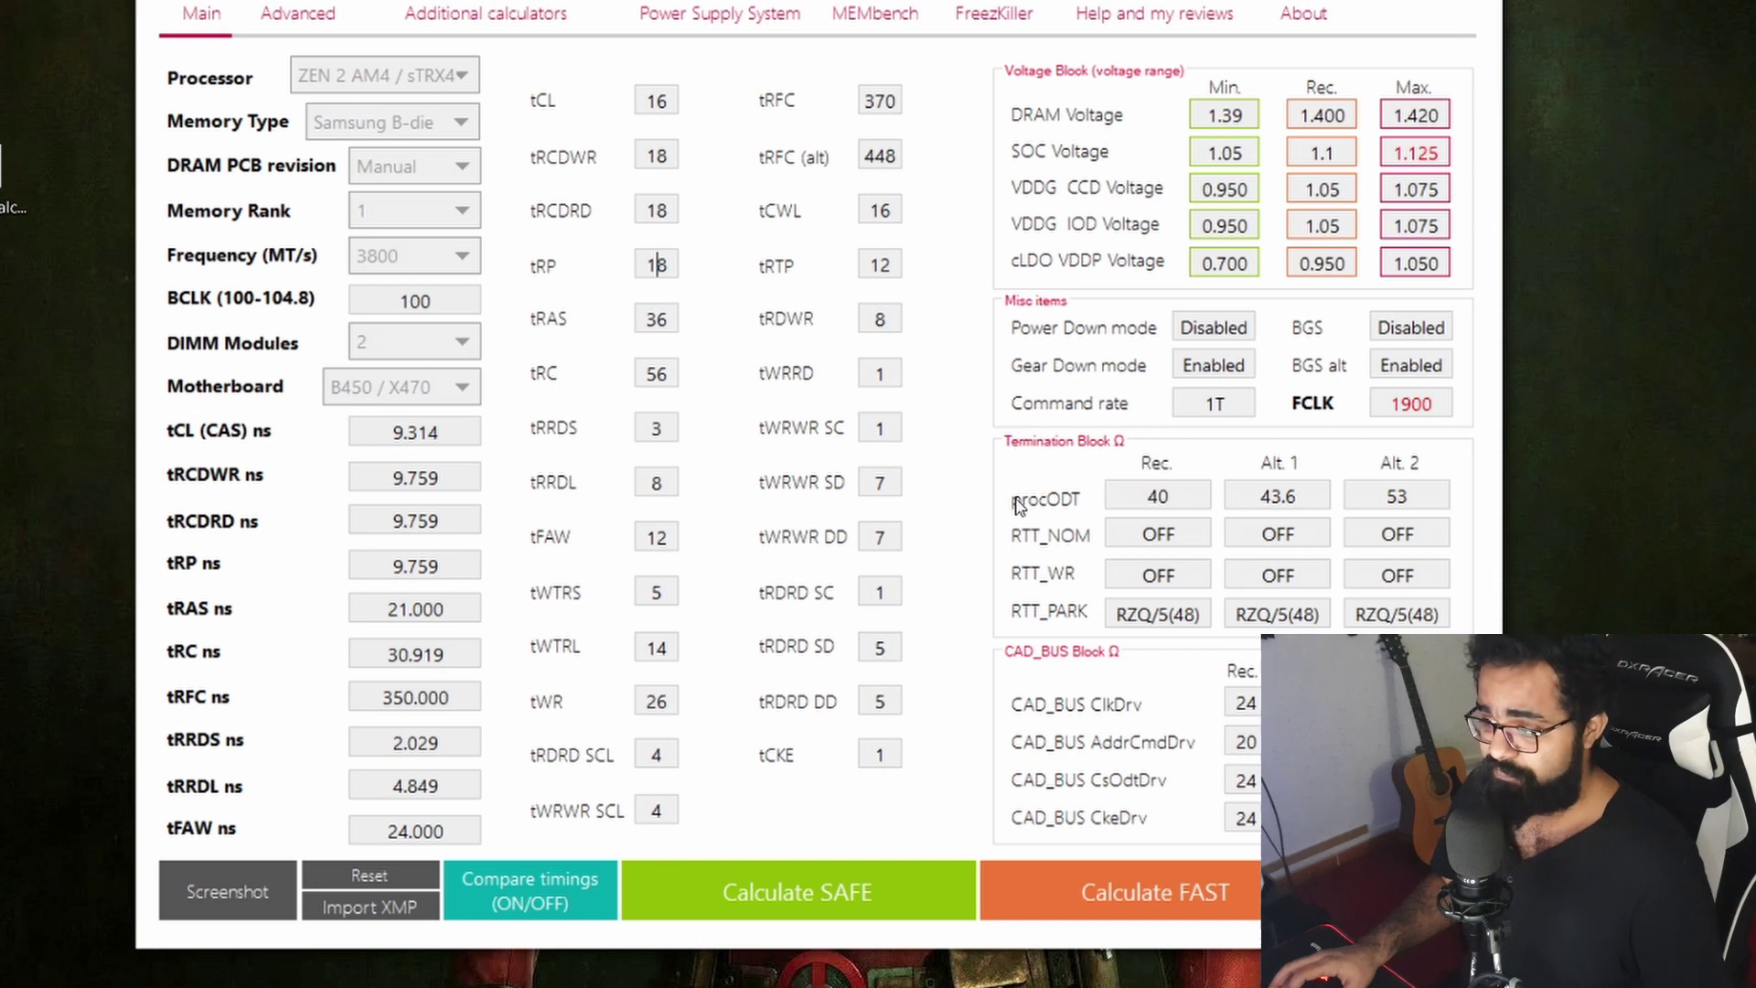
mouse_move(1059, 495)
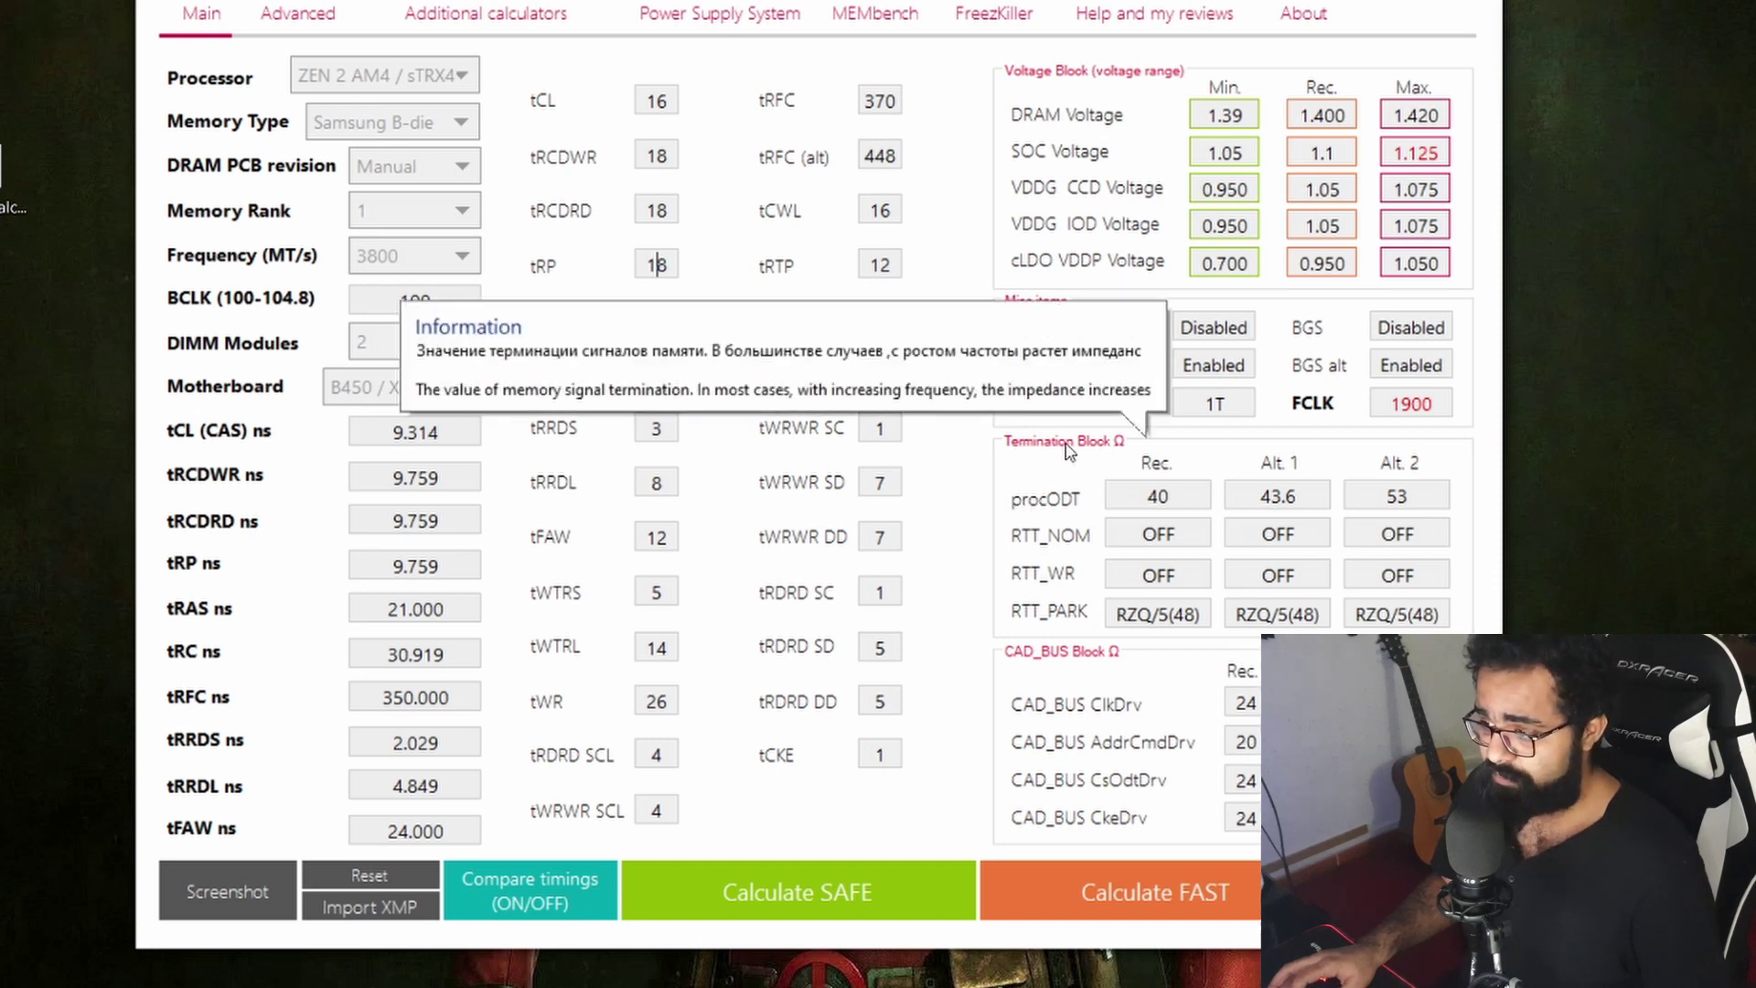
double_click(1158, 495)
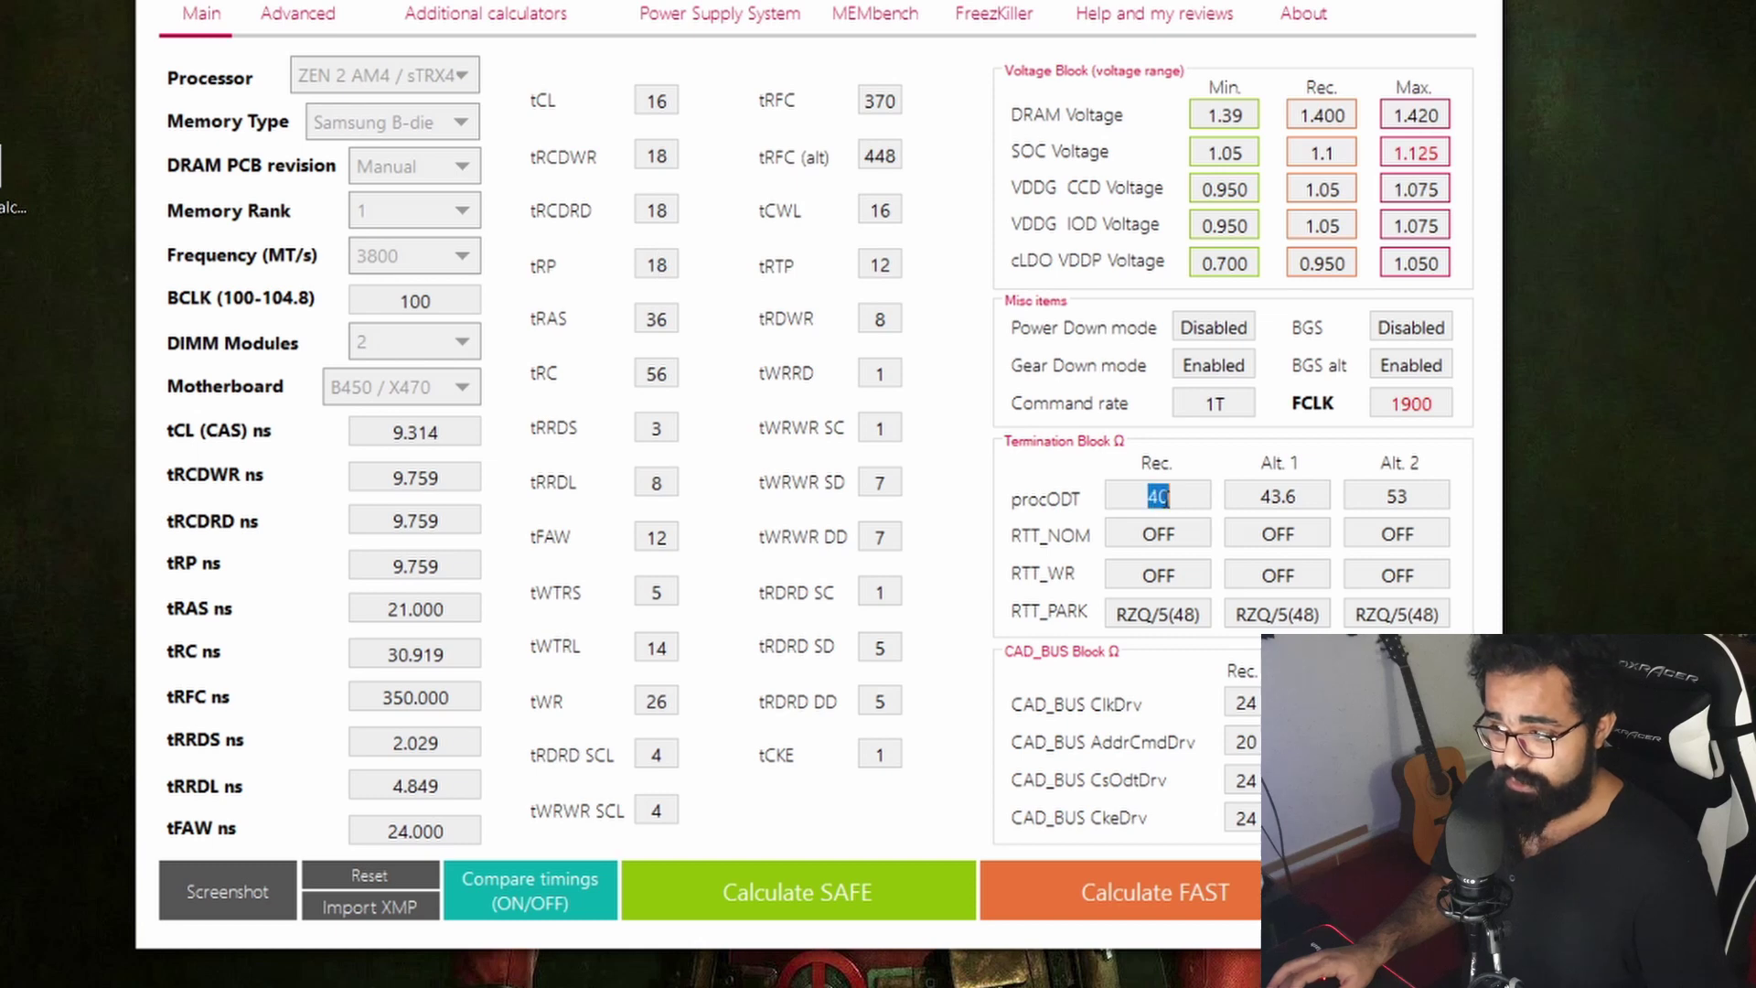
click(1244, 495)
mouse_move(1271, 494)
mouse_down()
mouse_move(1247, 495)
mouse_move(1299, 495)
mouse_move(1268, 495)
mouse_up()
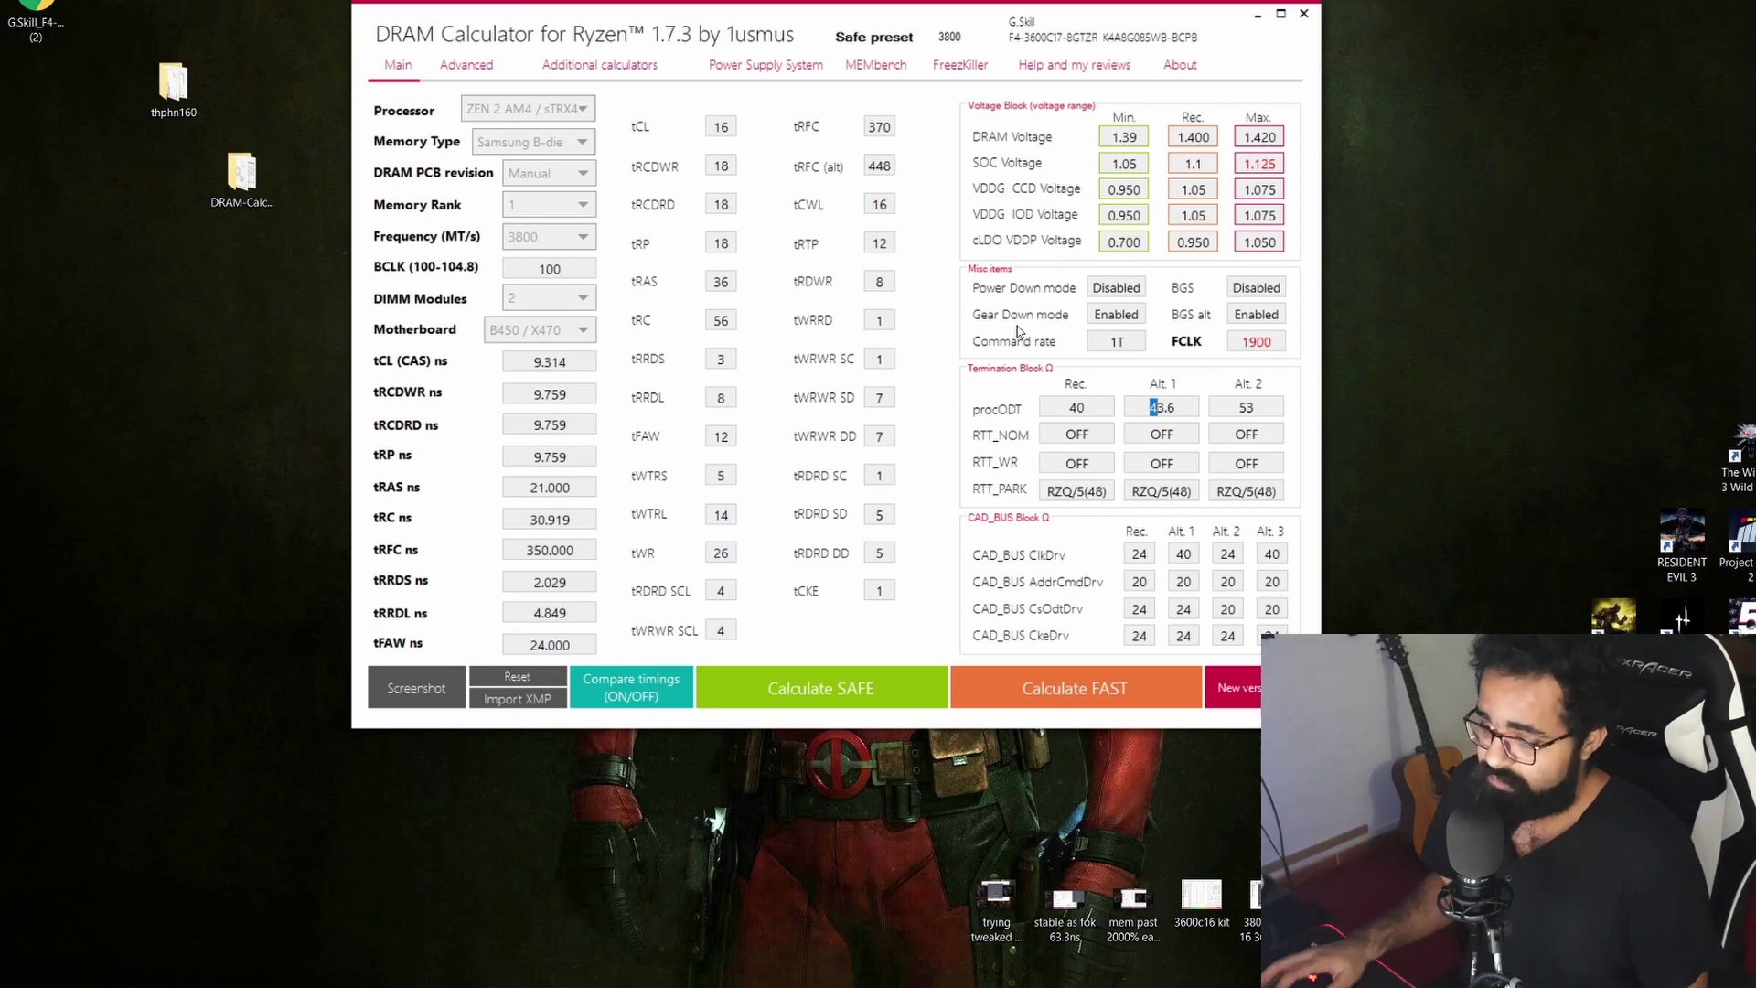
mouse_move(566, 243)
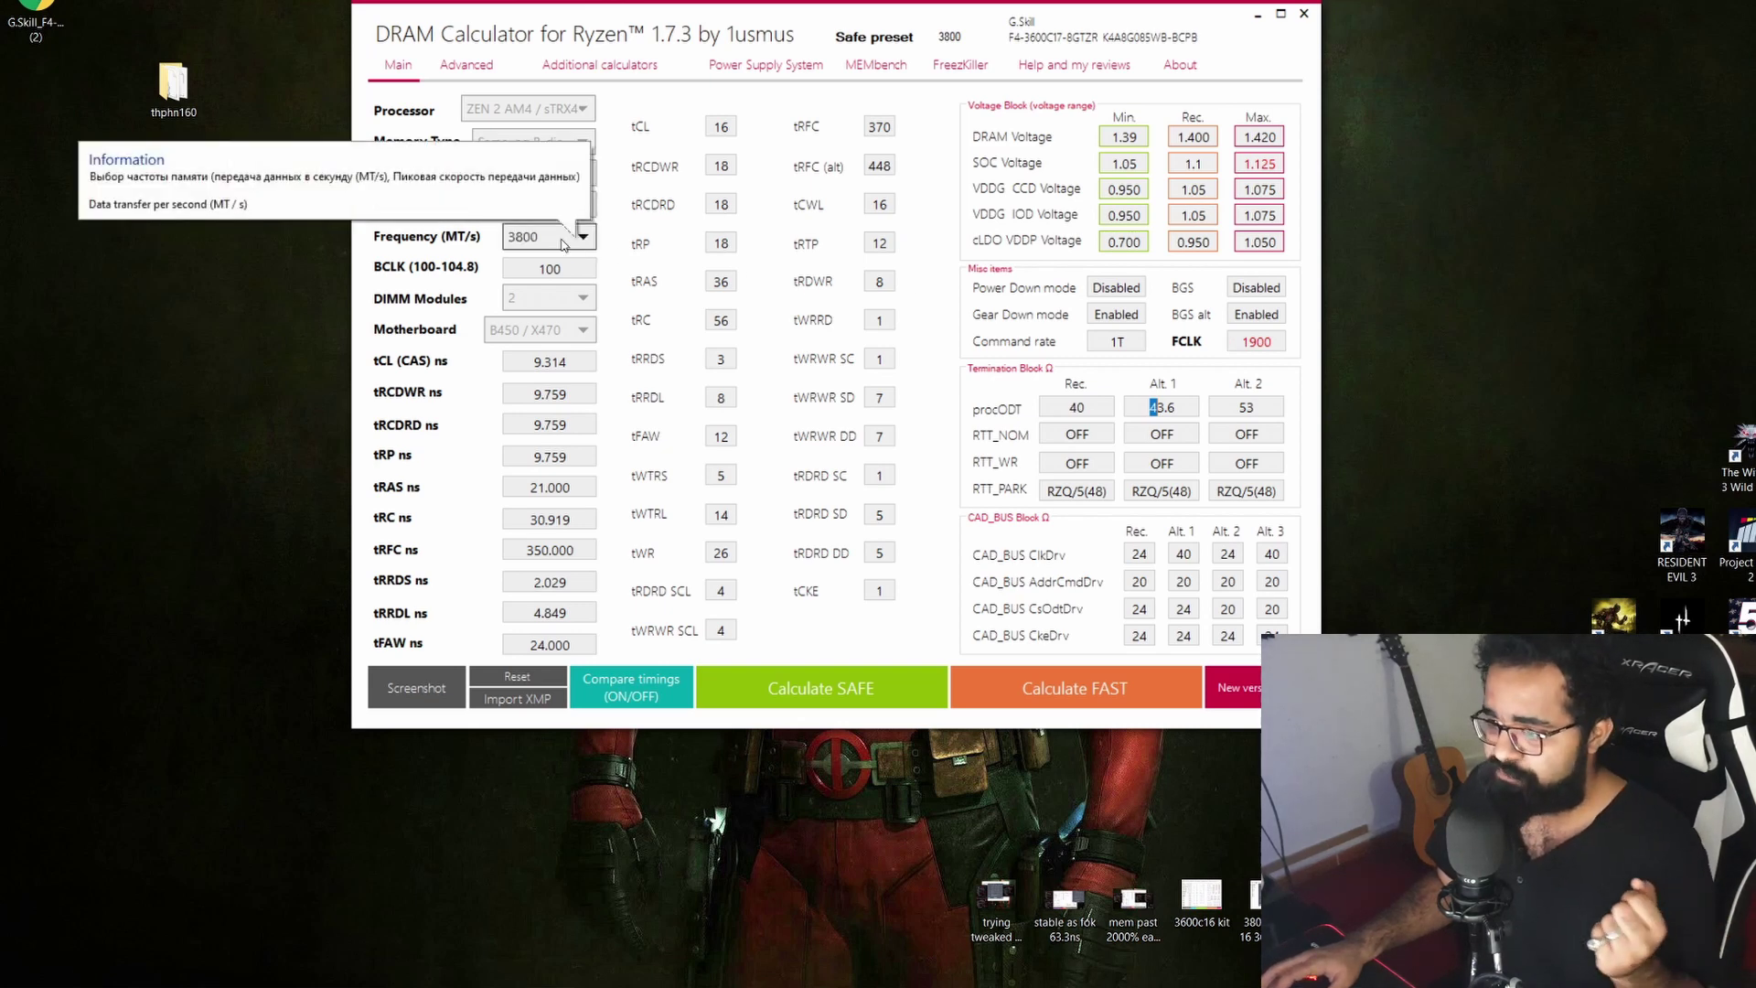
Step: Turn on timing comparison and settle on Fast preset timings, checking tRFC 304 against 274
click(902, 701)
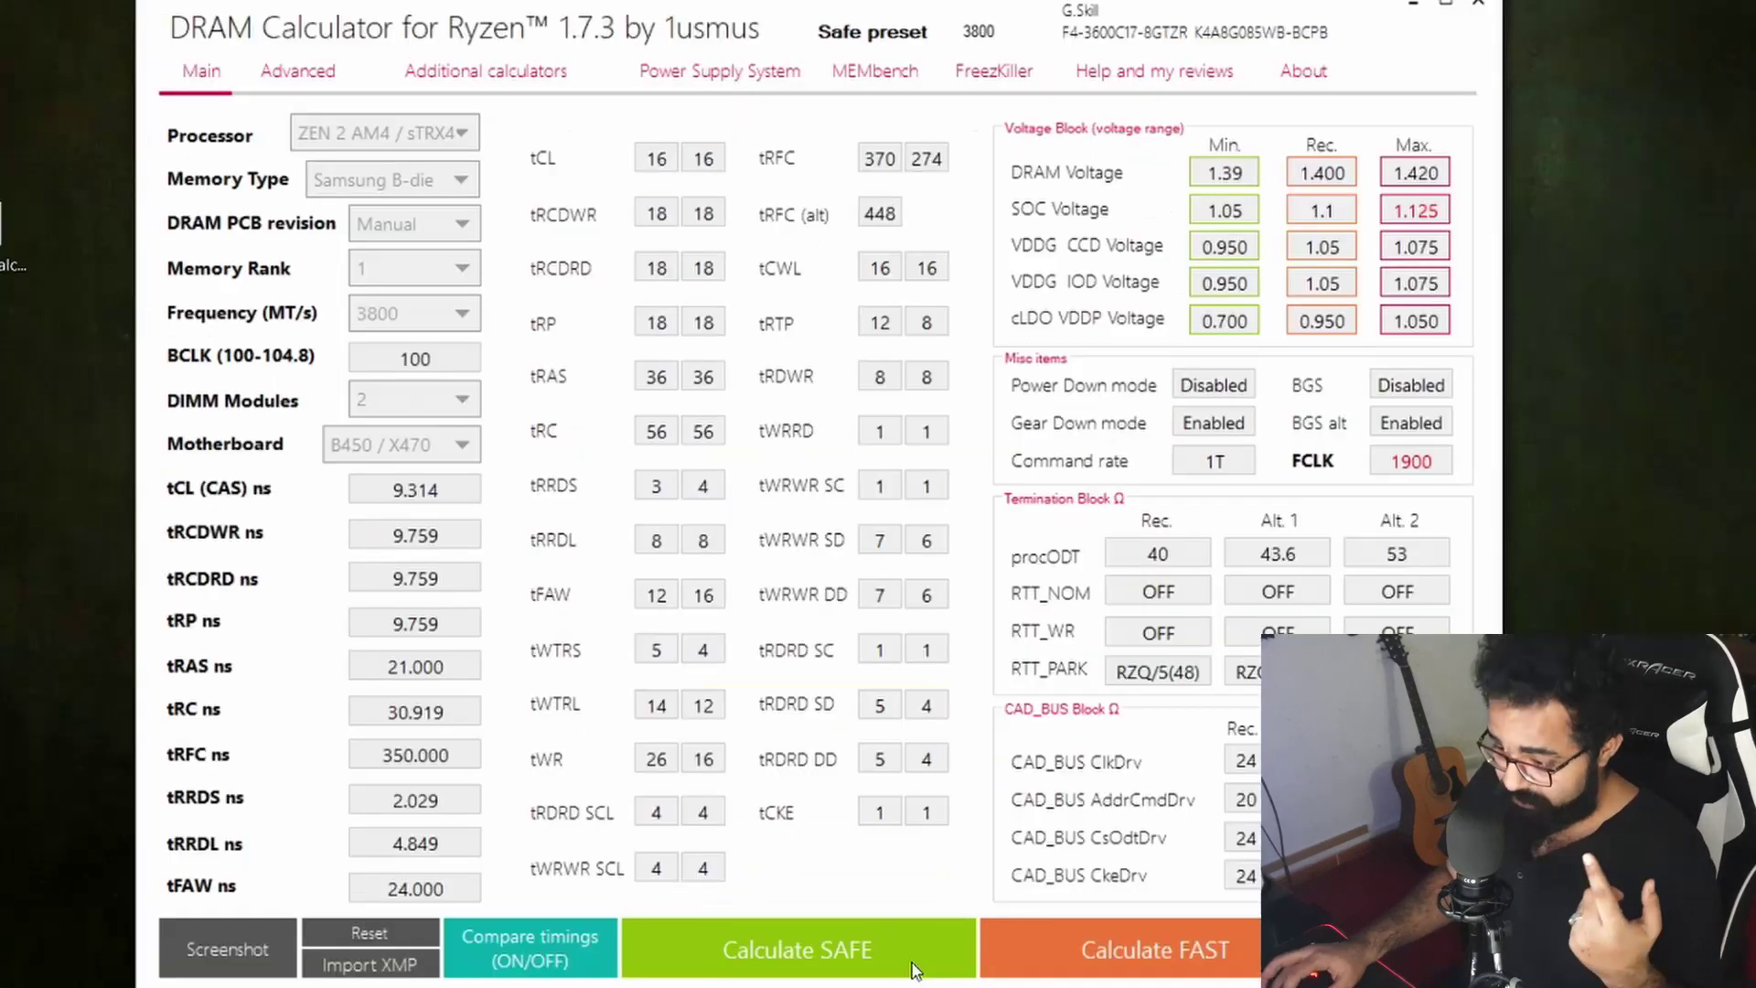
click(1092, 955)
click(805, 933)
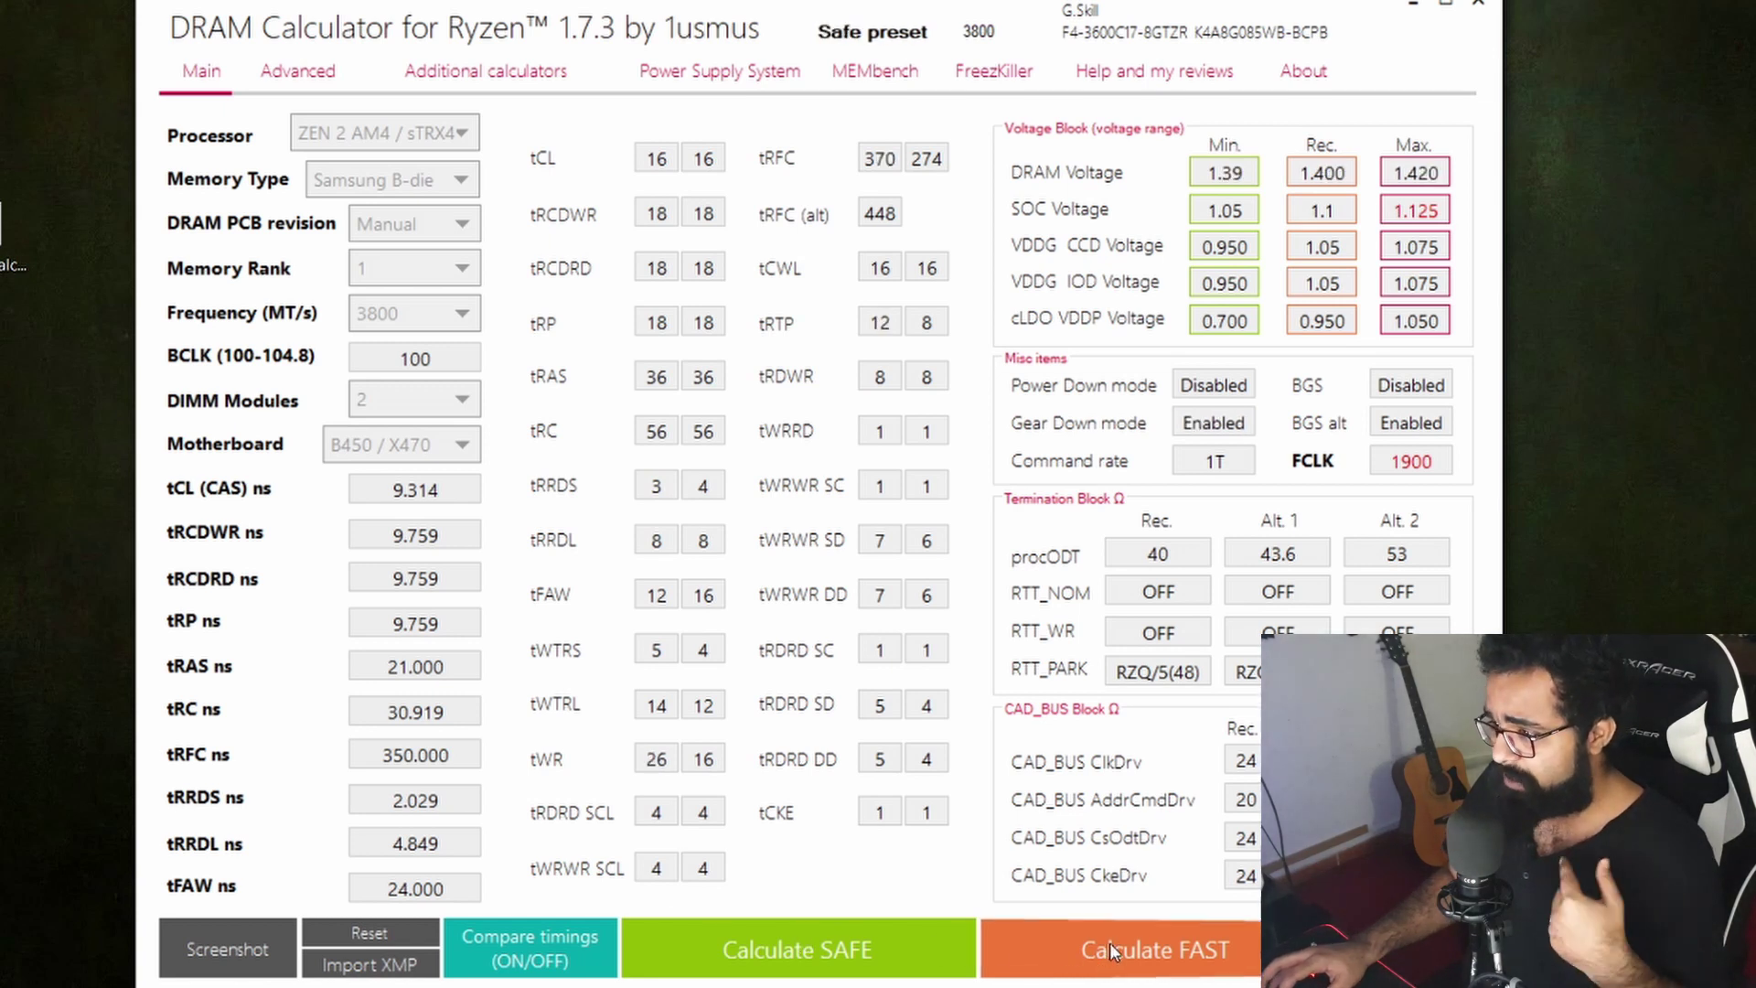
click(1111, 942)
click(816, 946)
click(1134, 955)
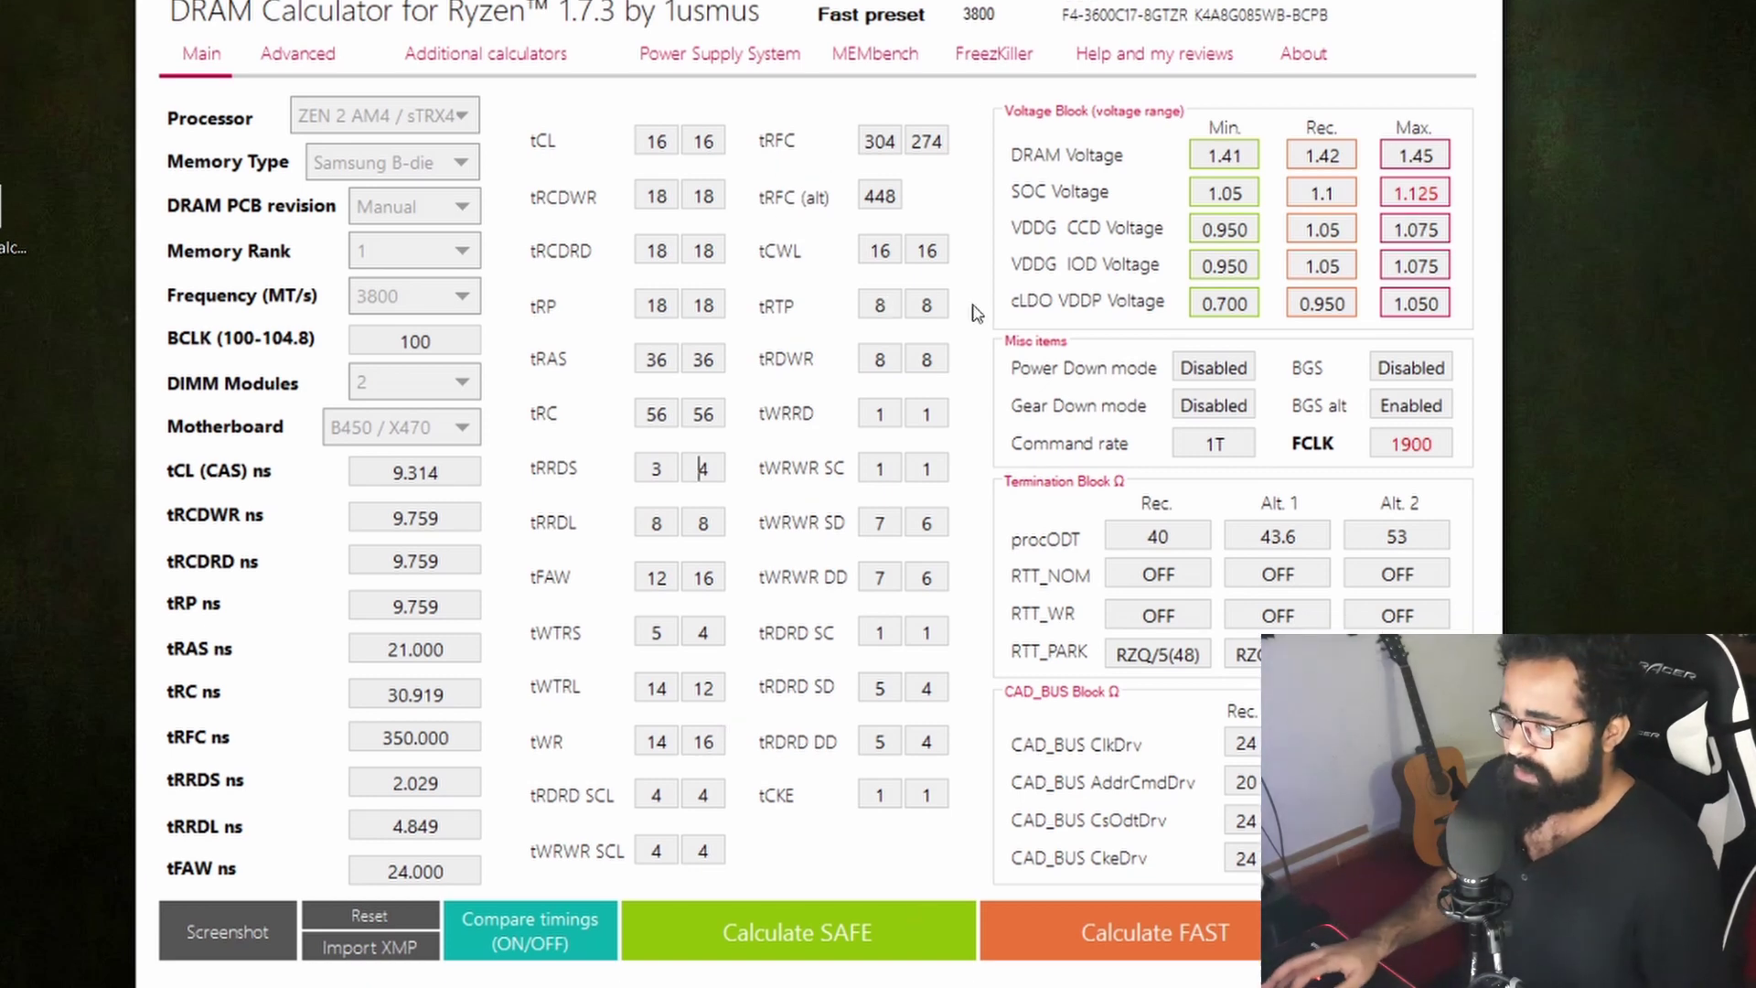
double_click(939, 144)
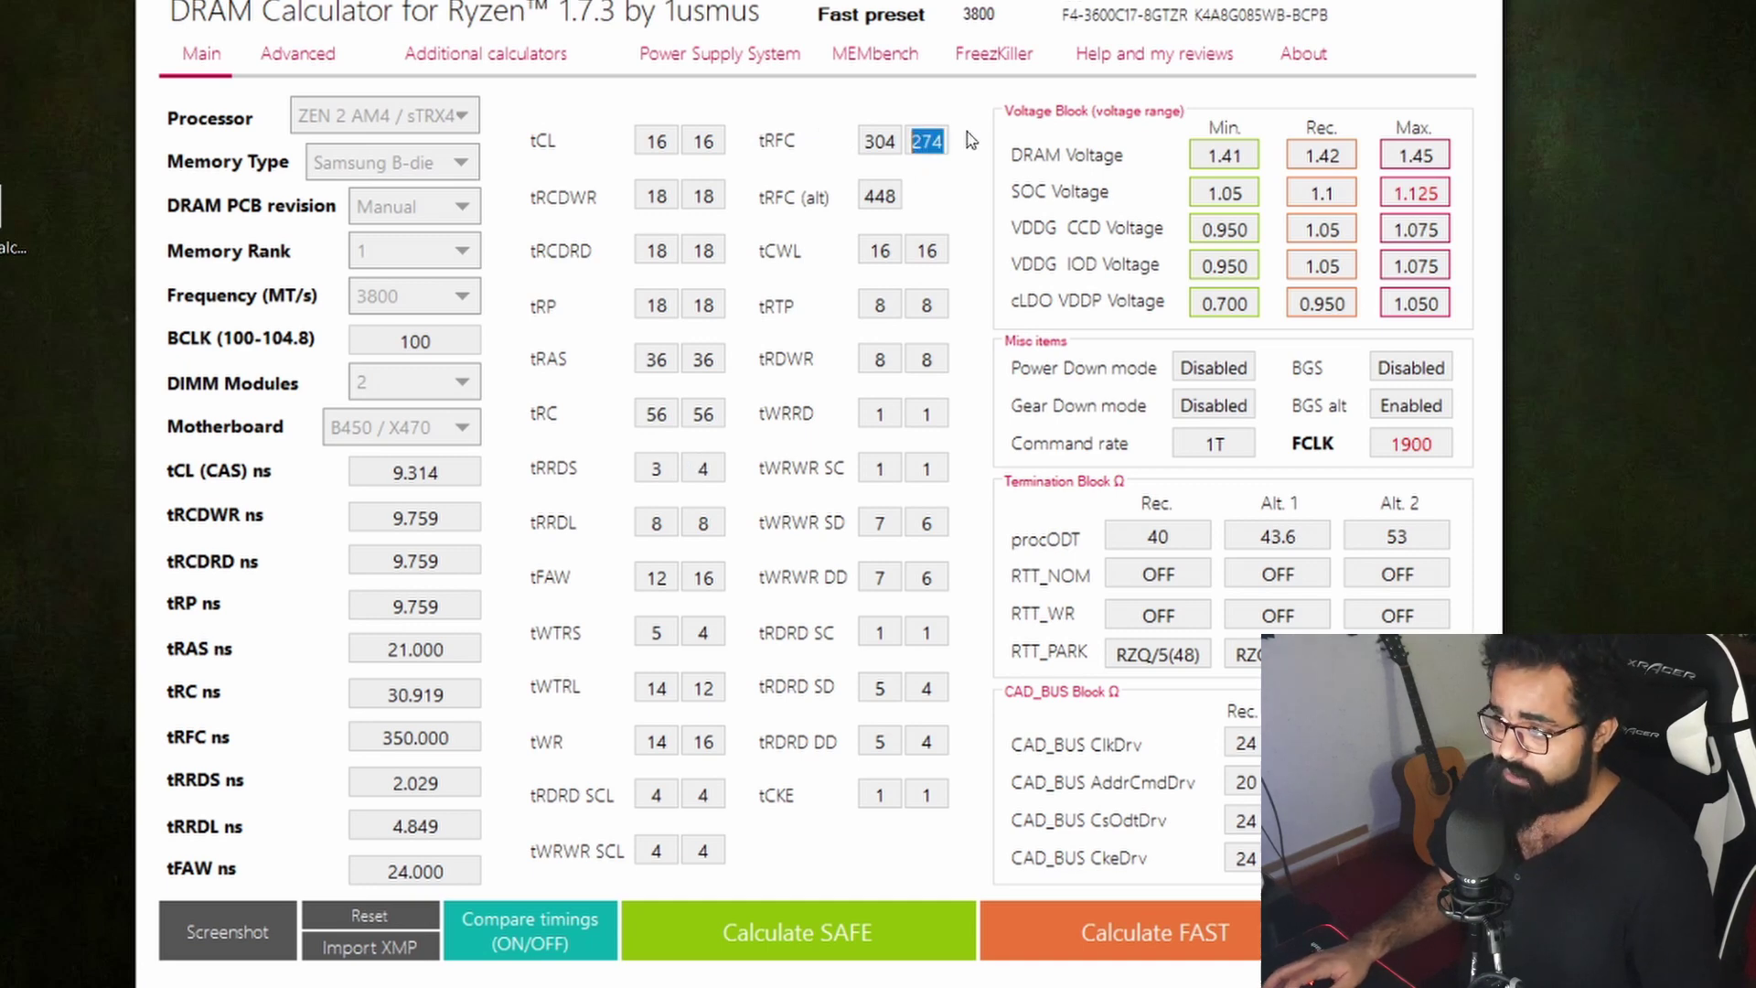
click(929, 147)
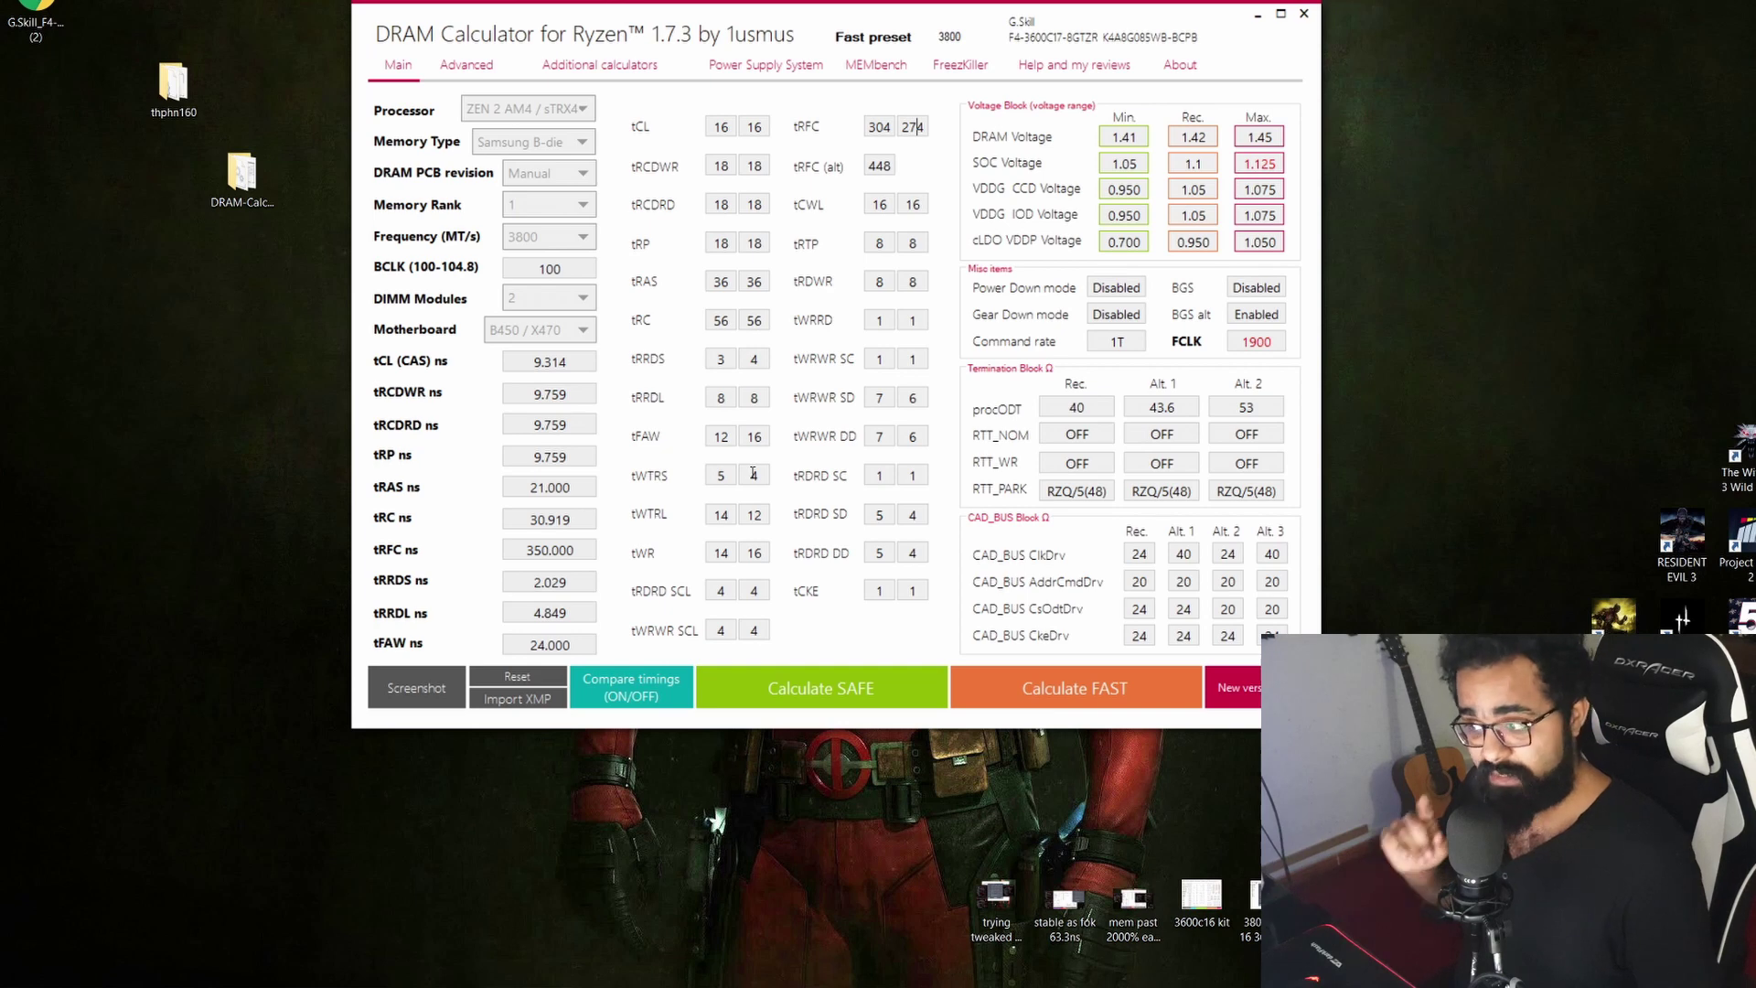
Step: Switch to the second DRAM Calculator window with Safe-only timings (tRFC 370, tRFC alt 448)
key(alt+Tab)
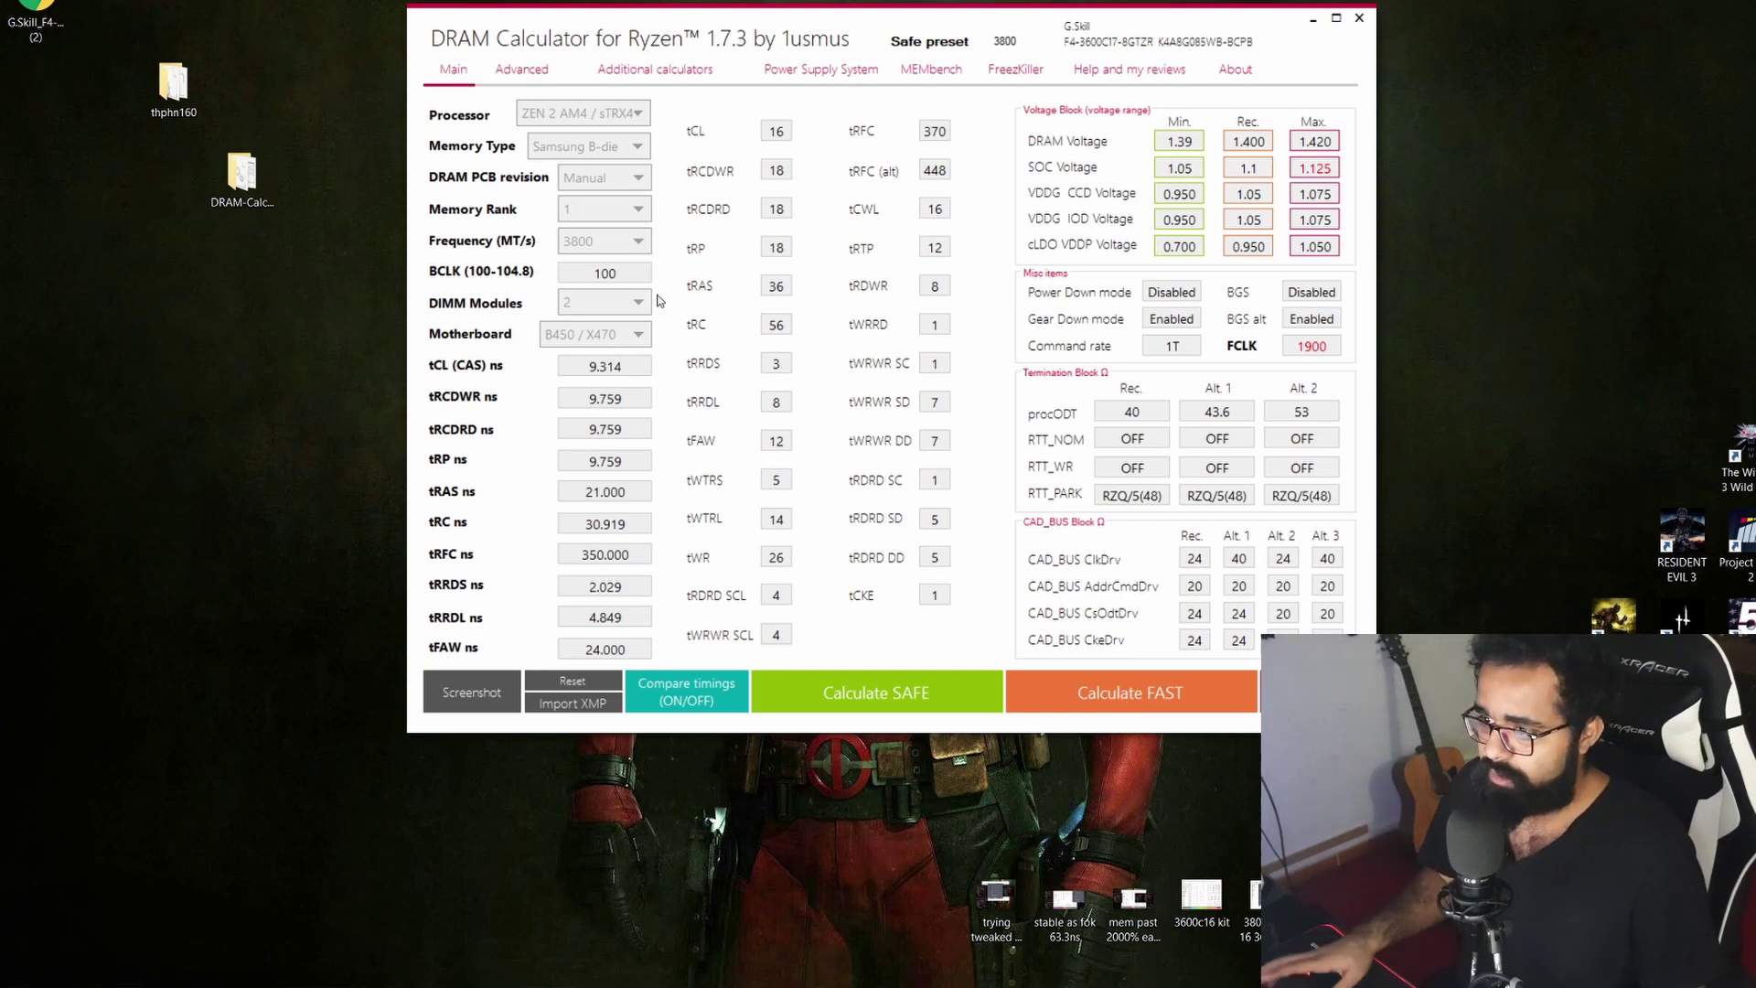
Step: Set MEMbench to Memtest mode and change the Task scope from 100% to 2000%
click(933, 70)
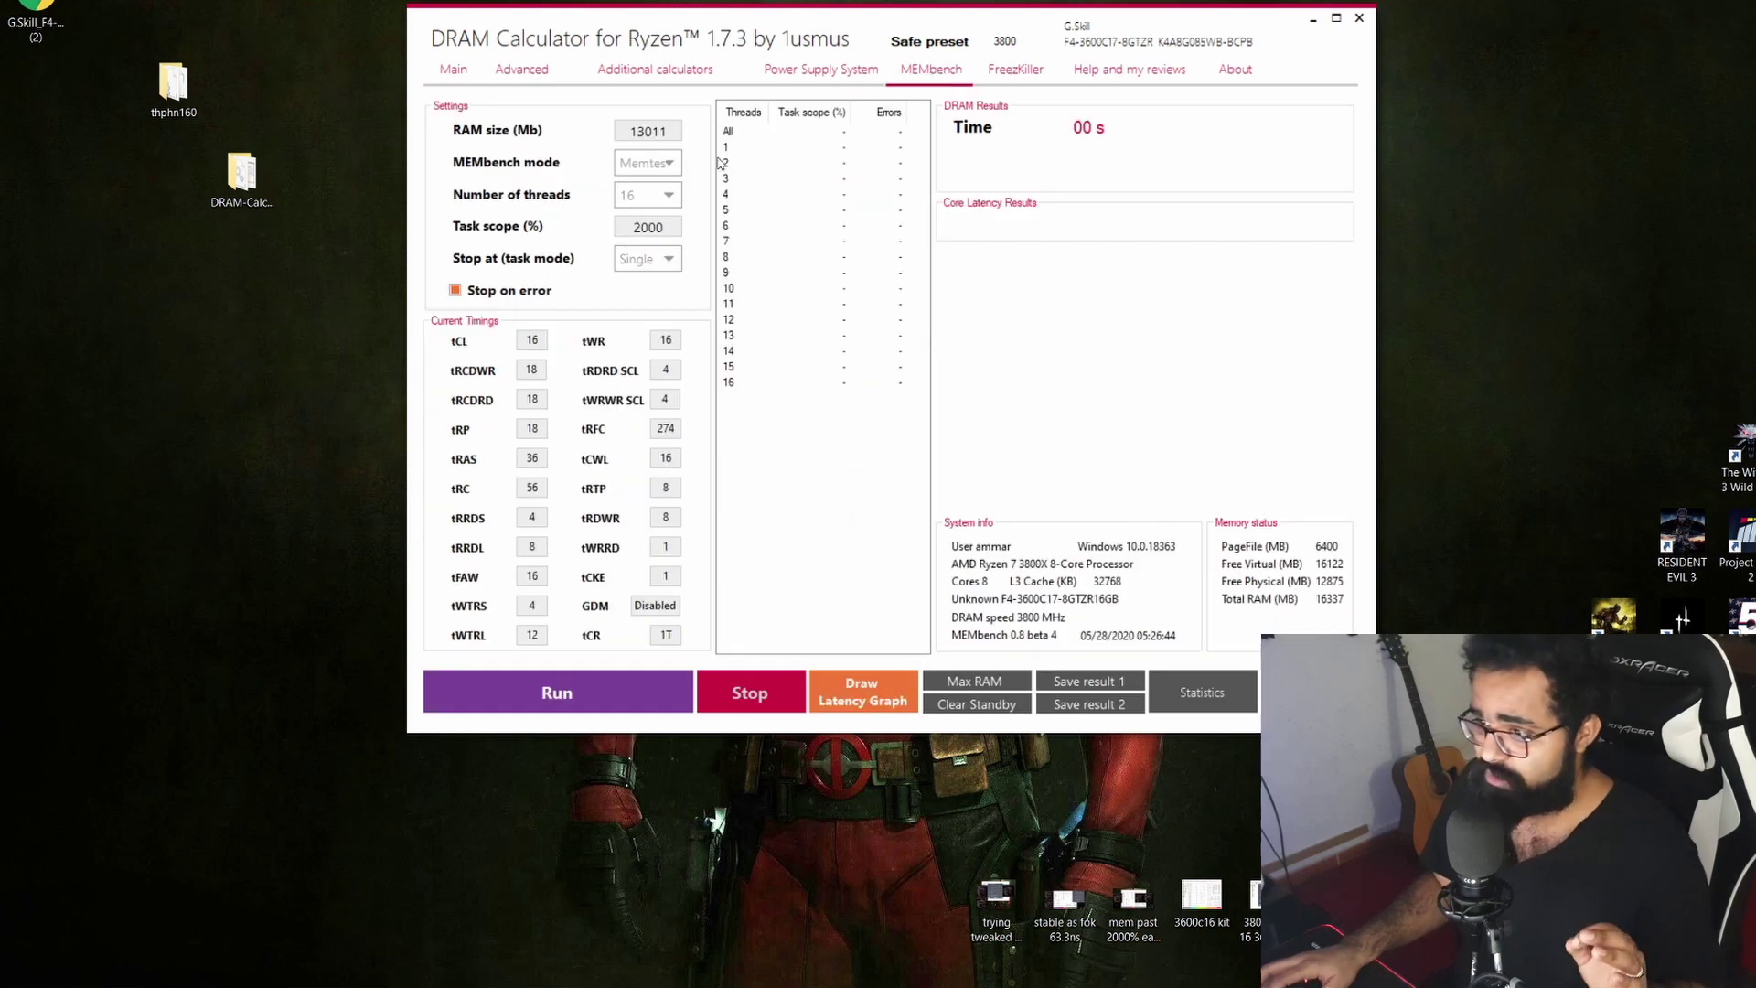
click(646, 162)
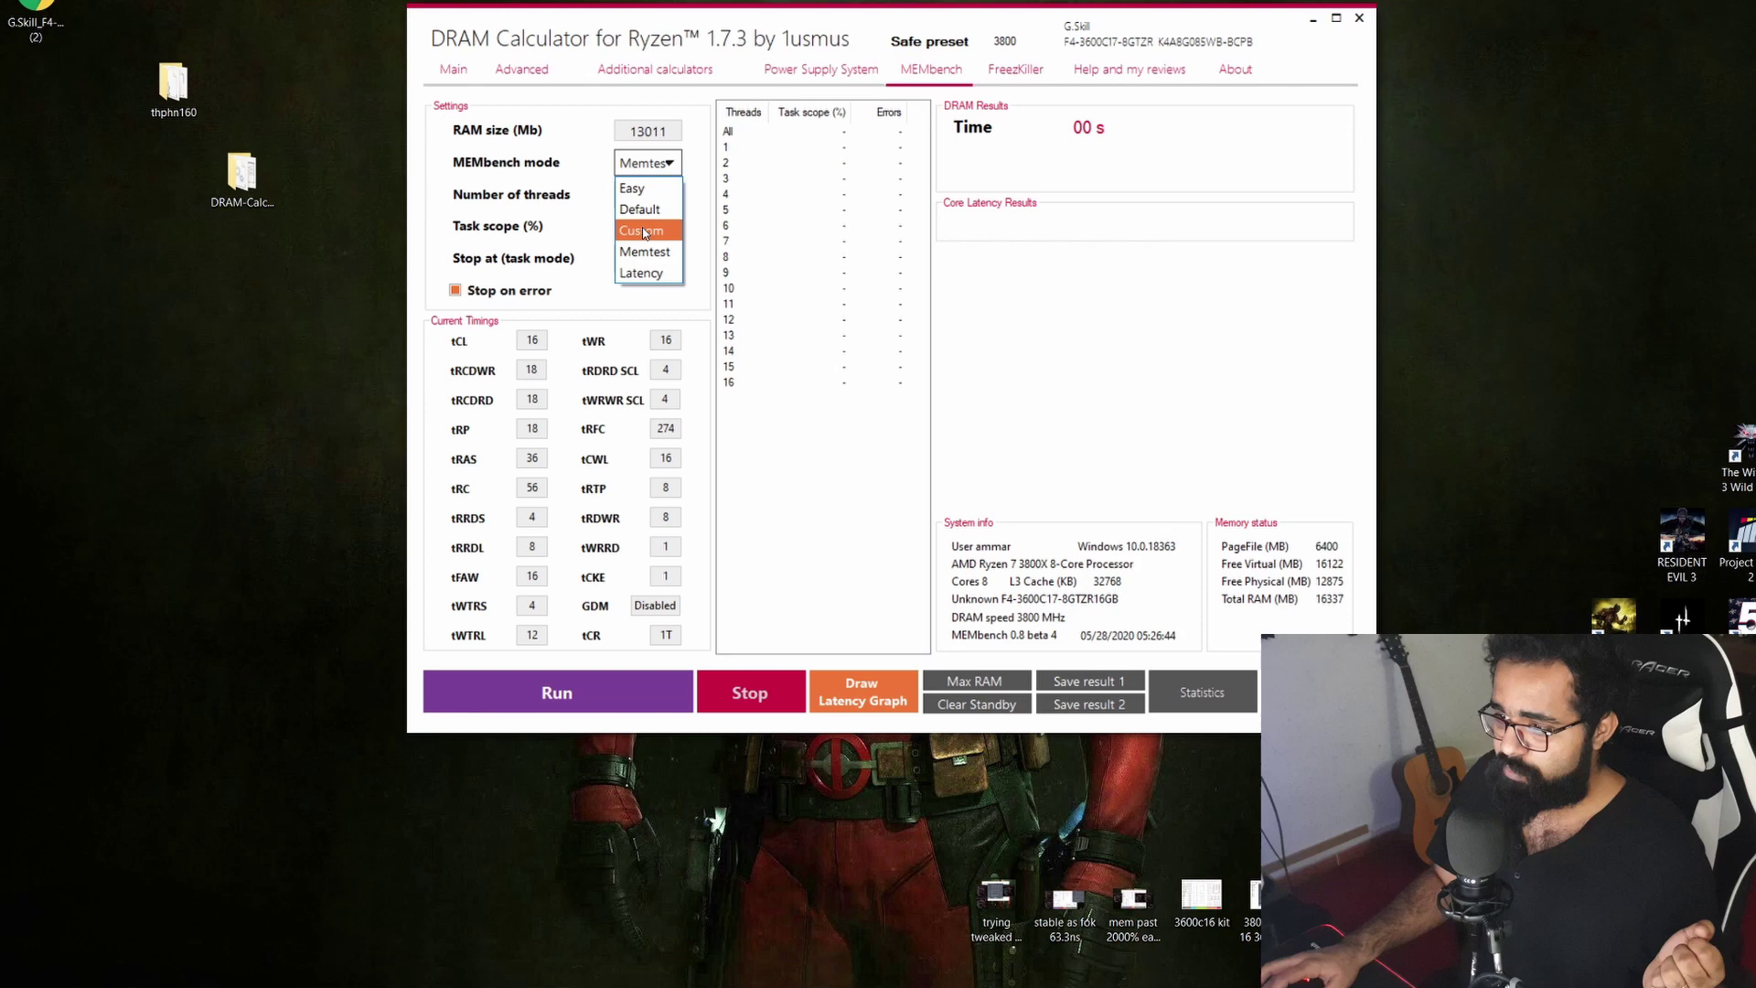
click(644, 251)
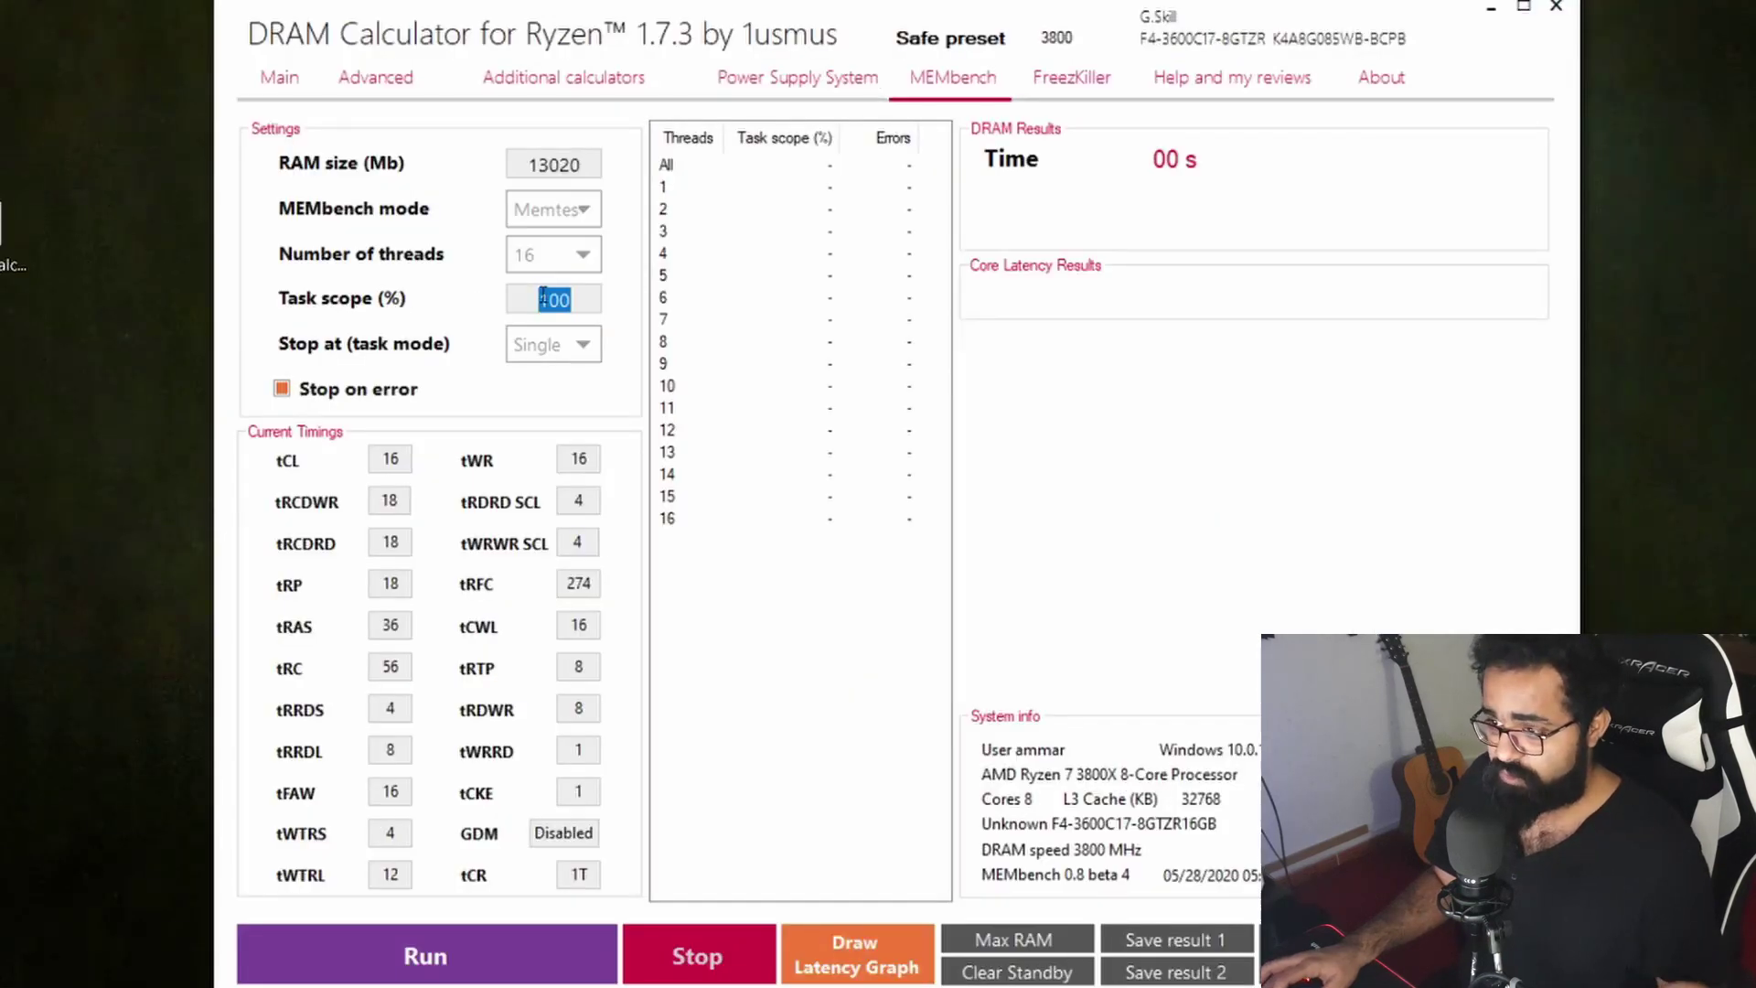
click(543, 298)
drag(604, 302, 476, 287)
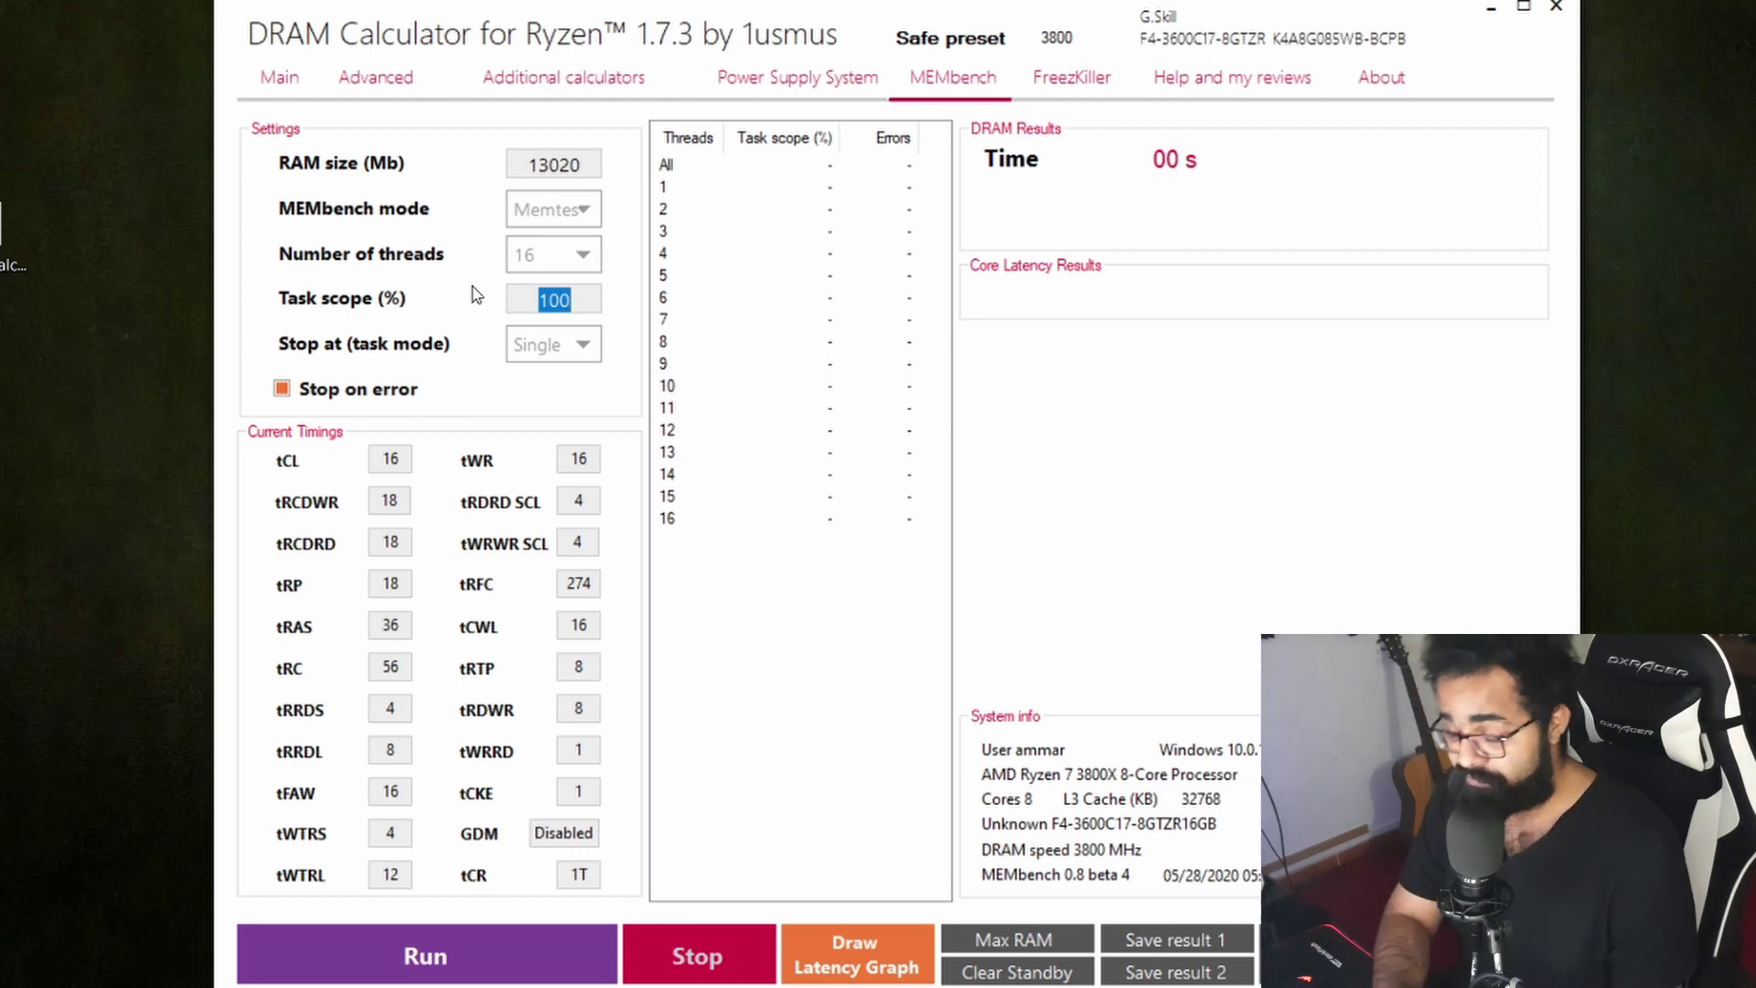
text(2000)
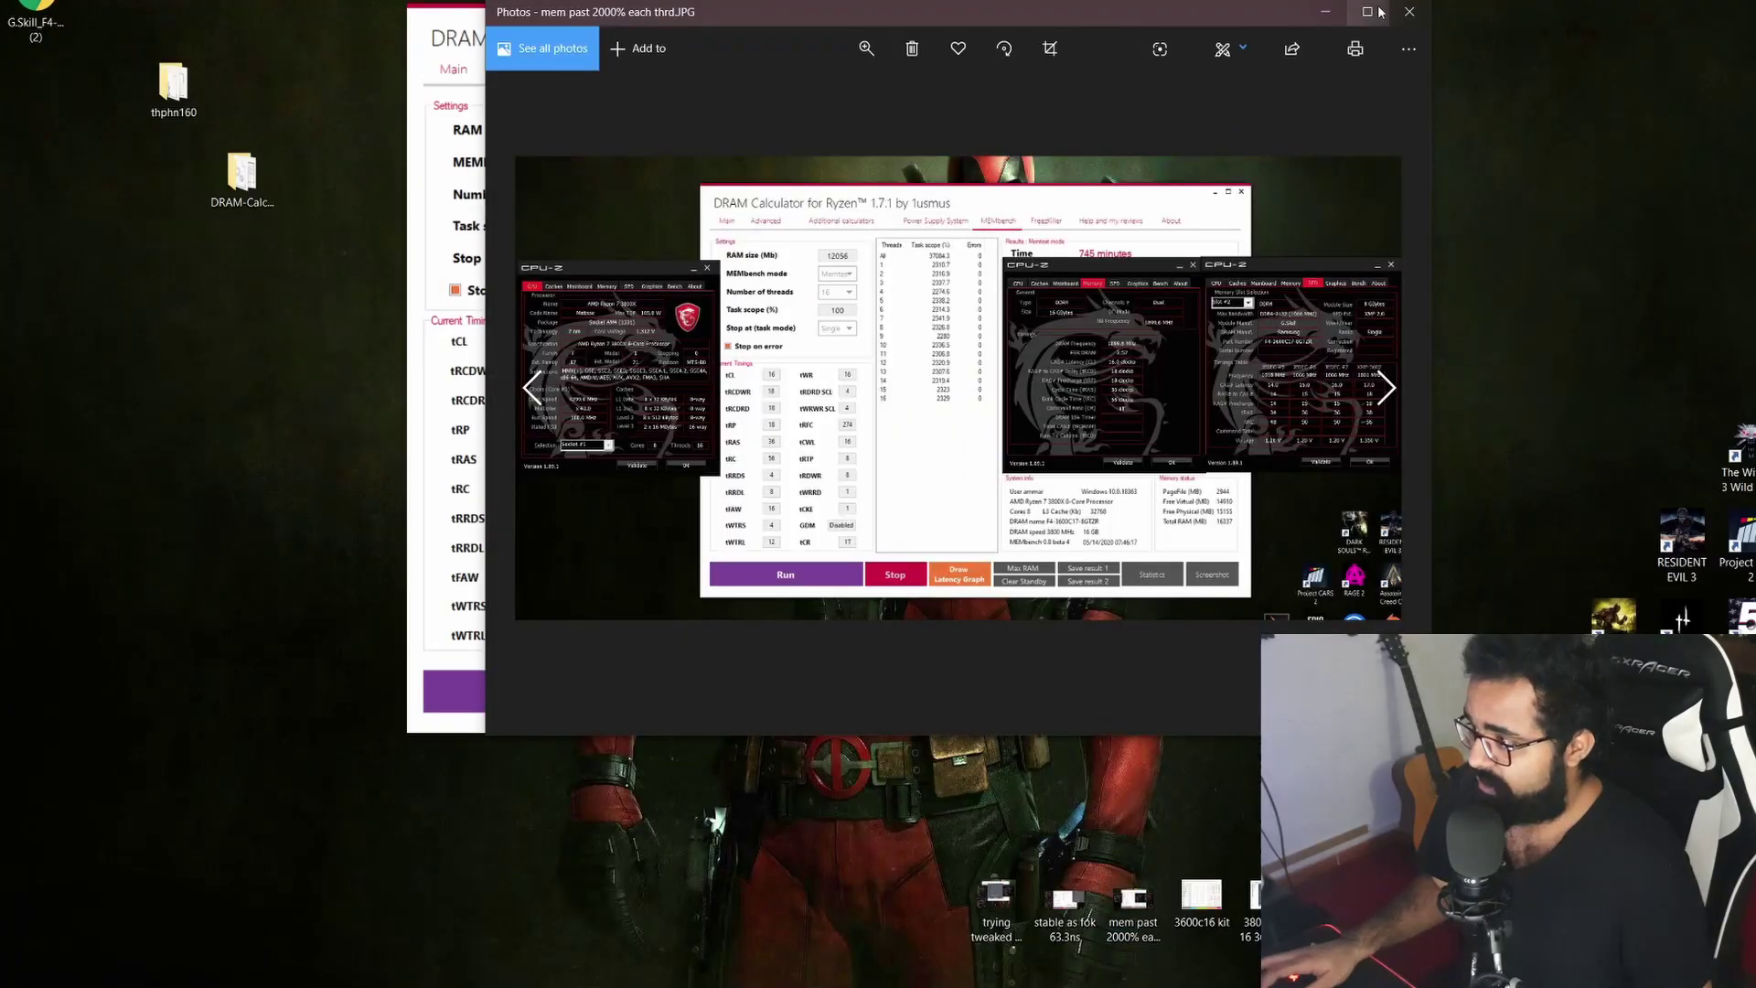
Step: Show the 'mem past 2000% each thrd.JPG' MEMbench screenshot full screen
key(F11)
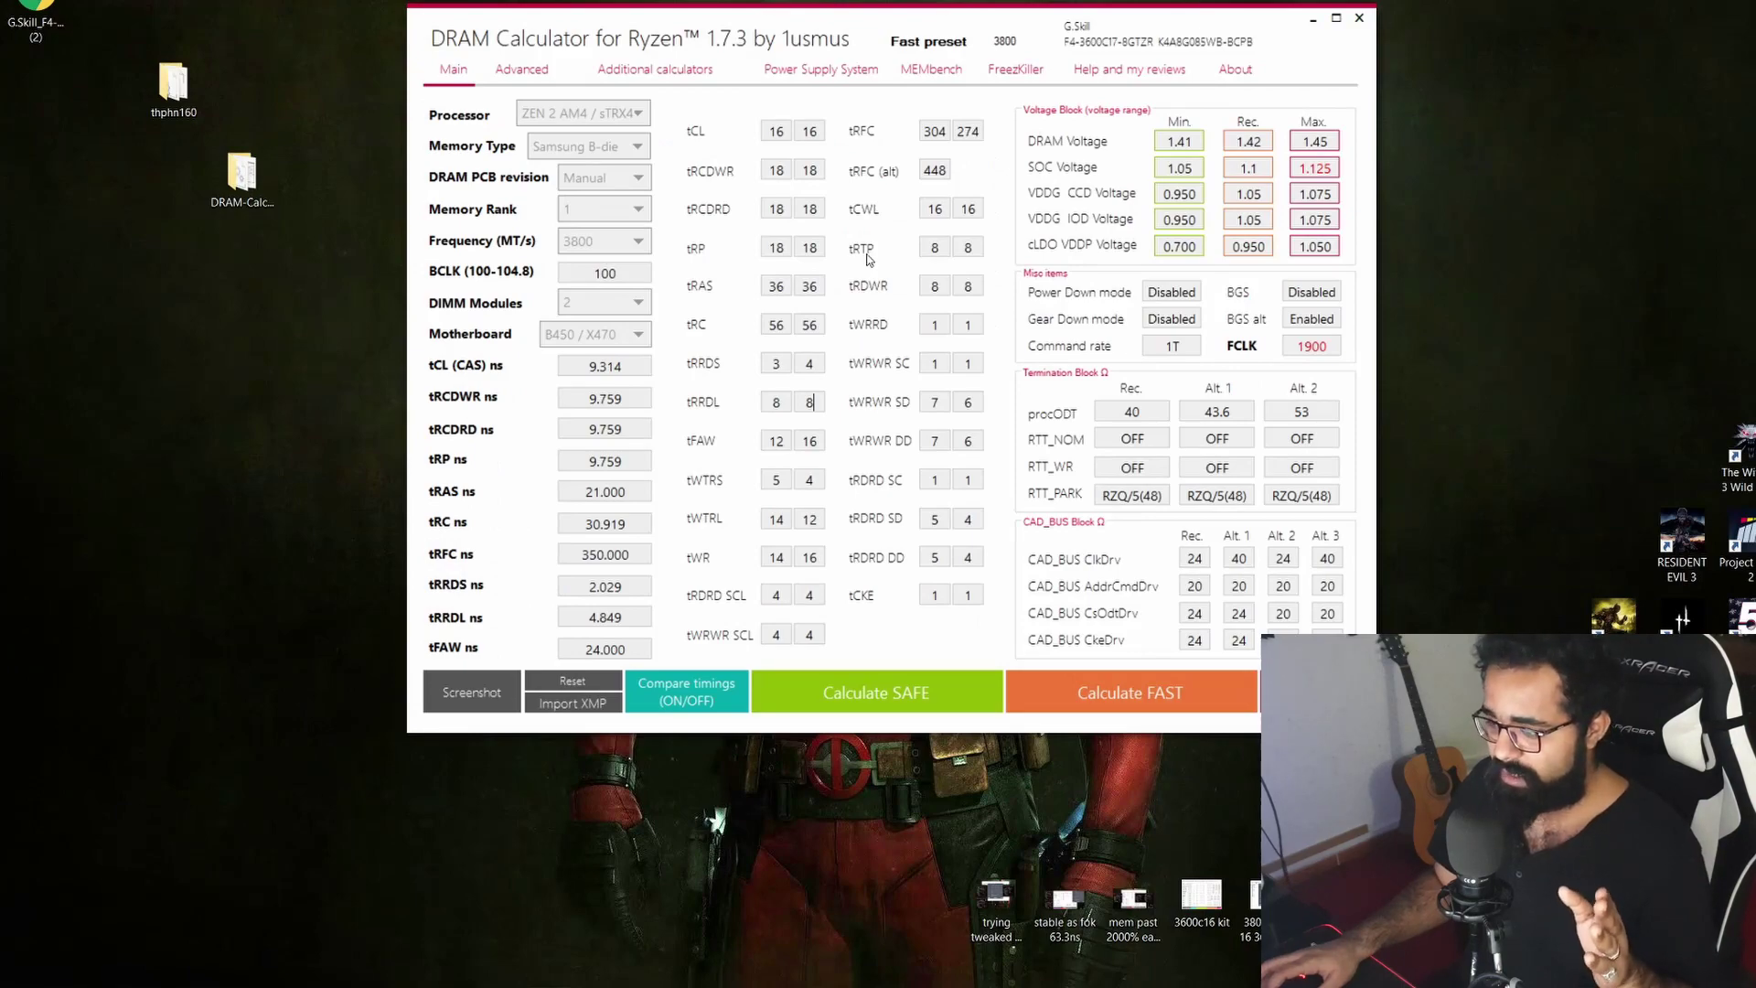
Step: In HWiNFO, check the DIMM voltage reading of 1.408 V and the CPU NB/SoC voltage
key(alt+Tab)
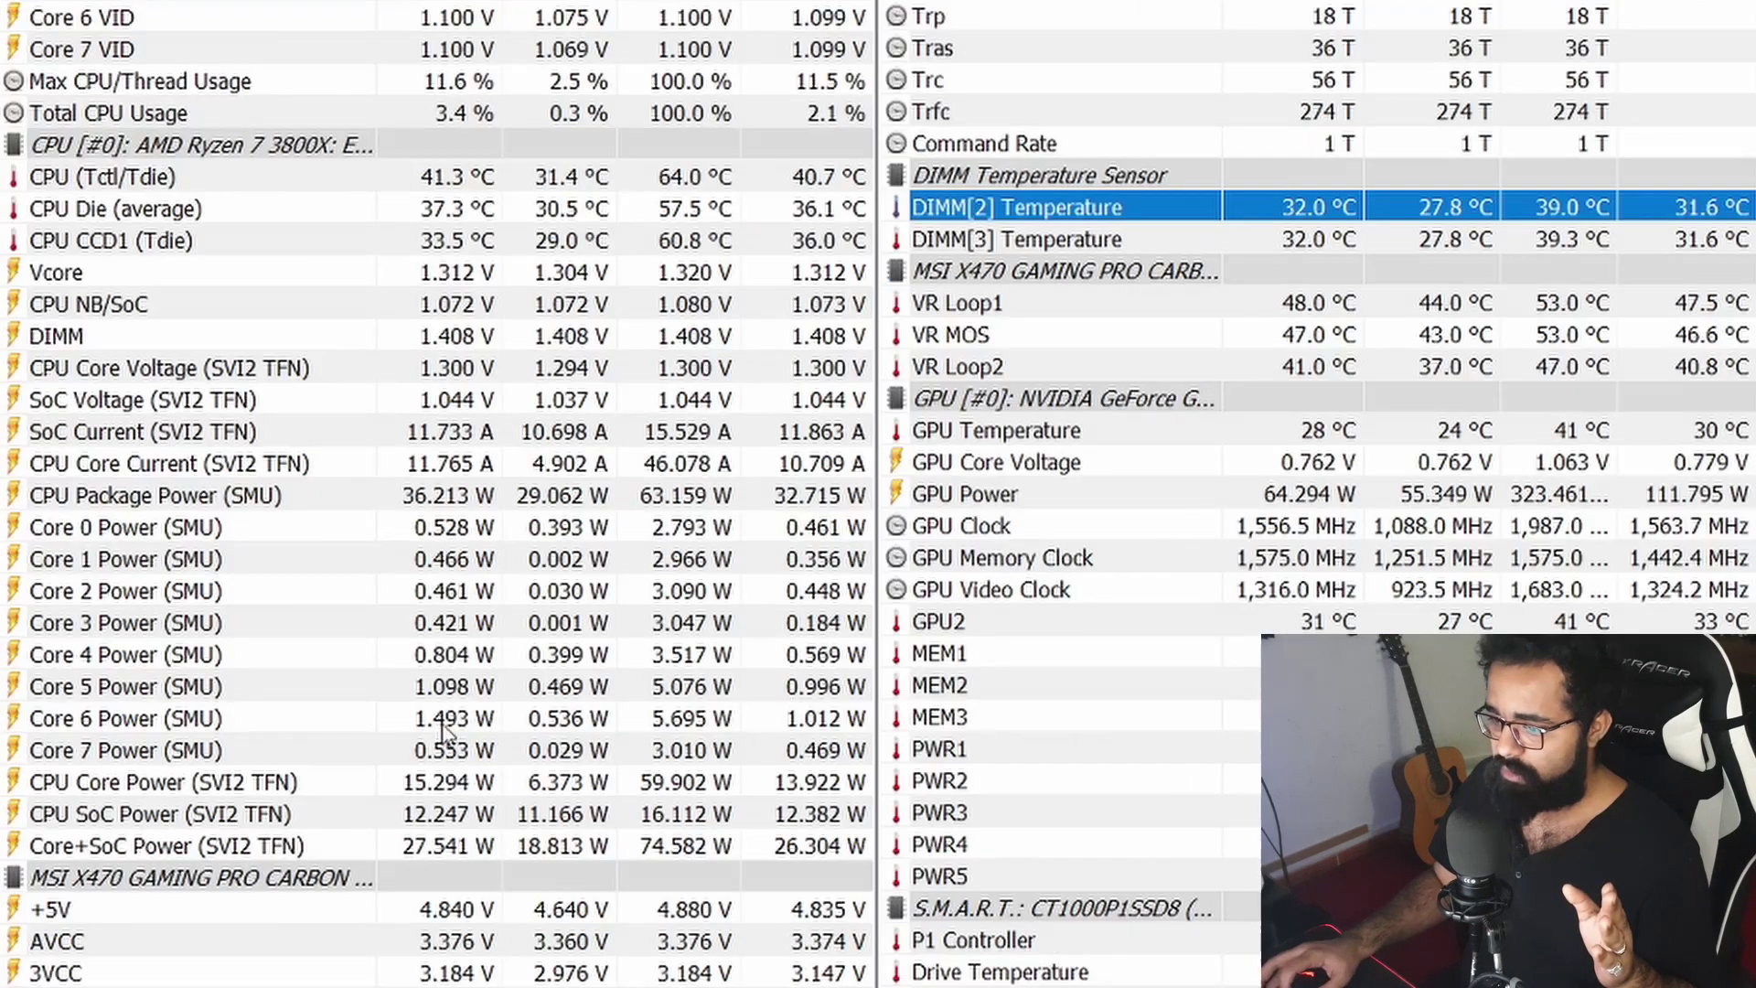
click(192, 337)
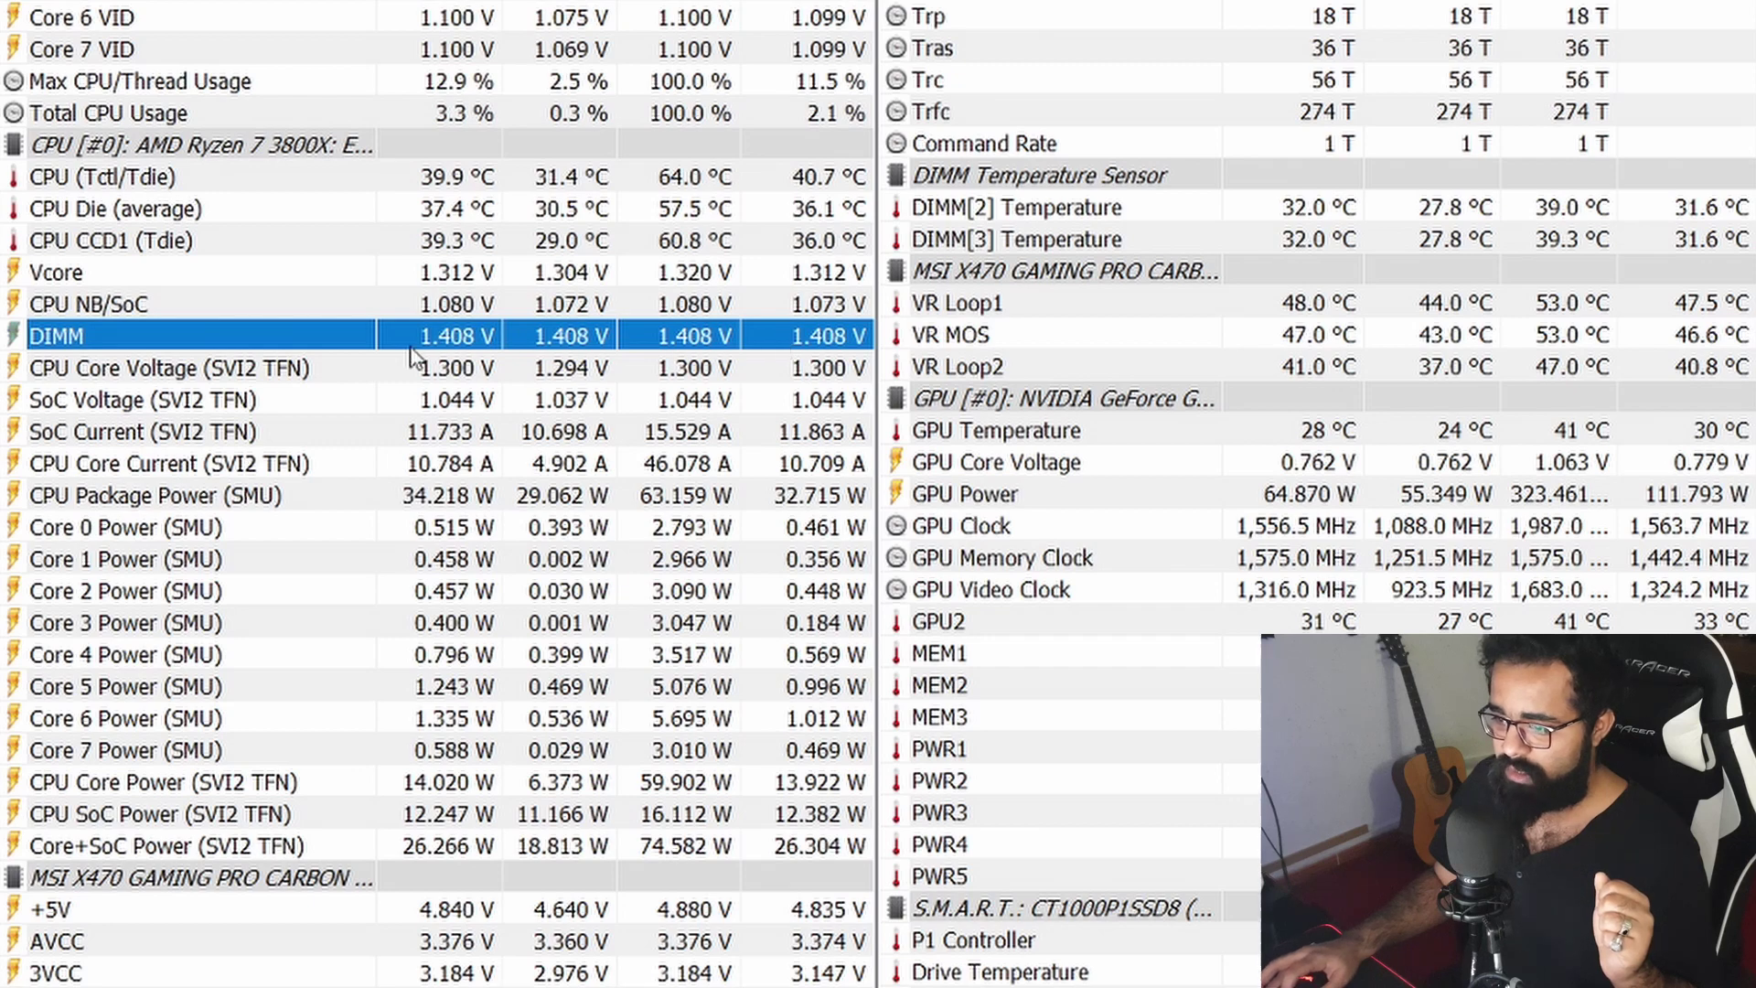
click(151, 309)
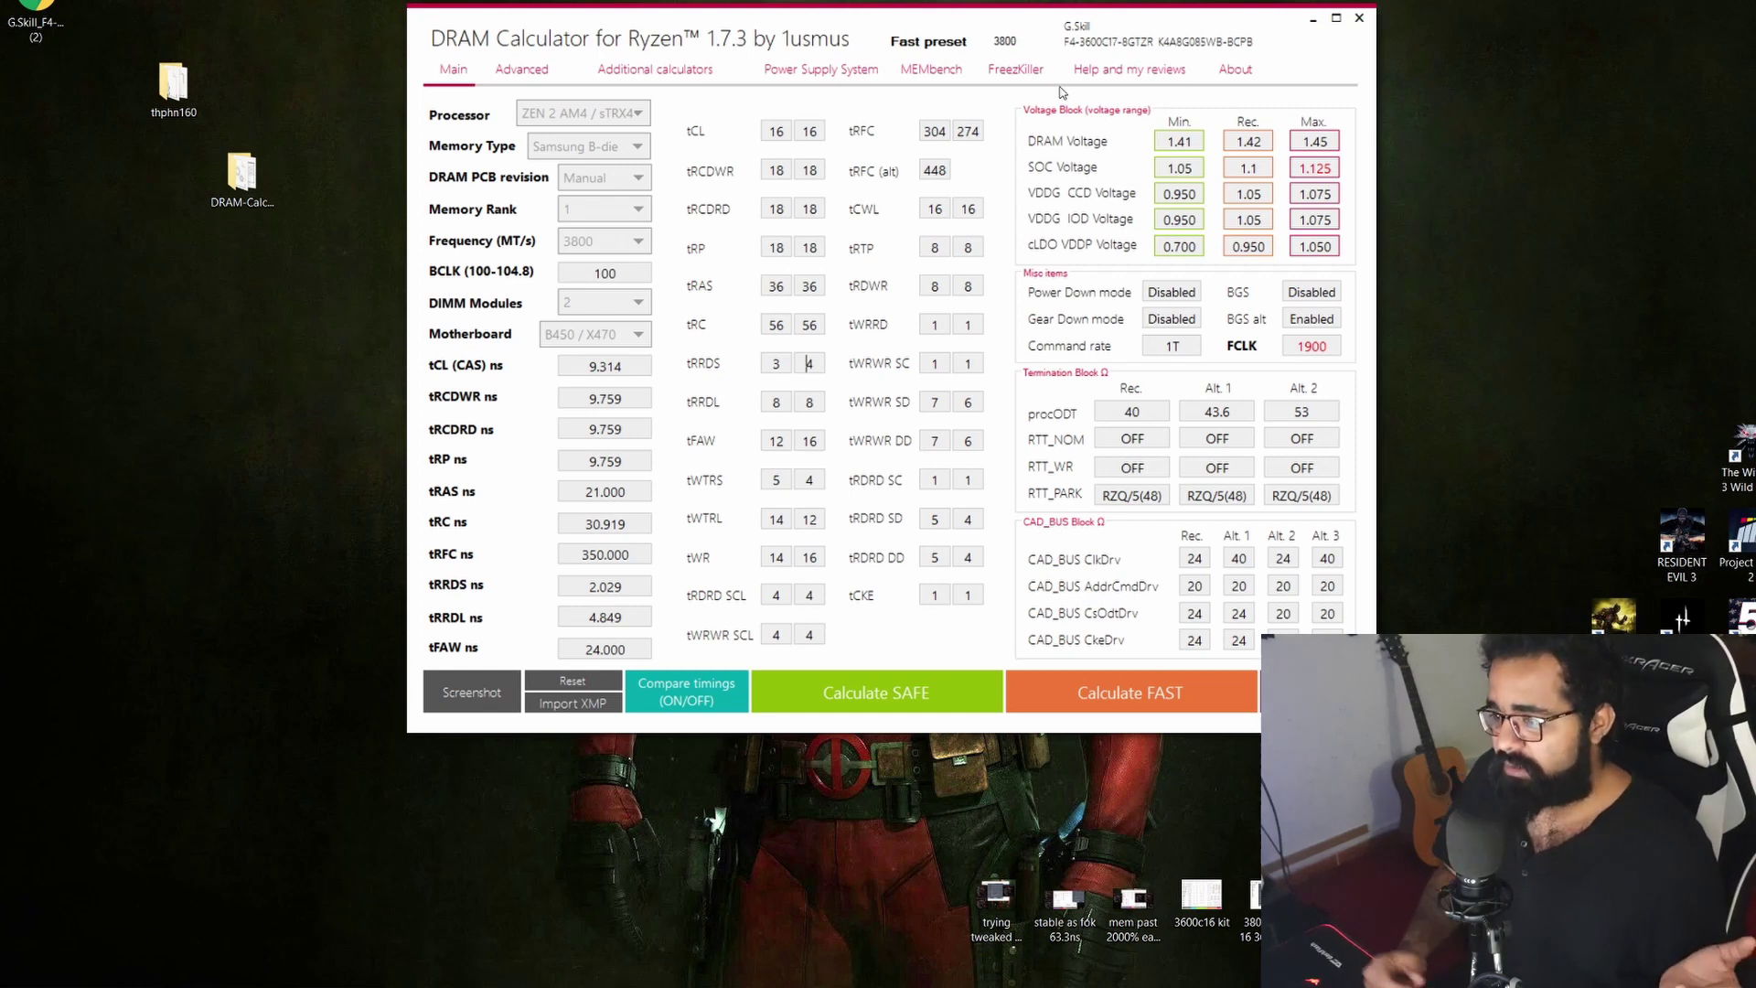
click(922, 686)
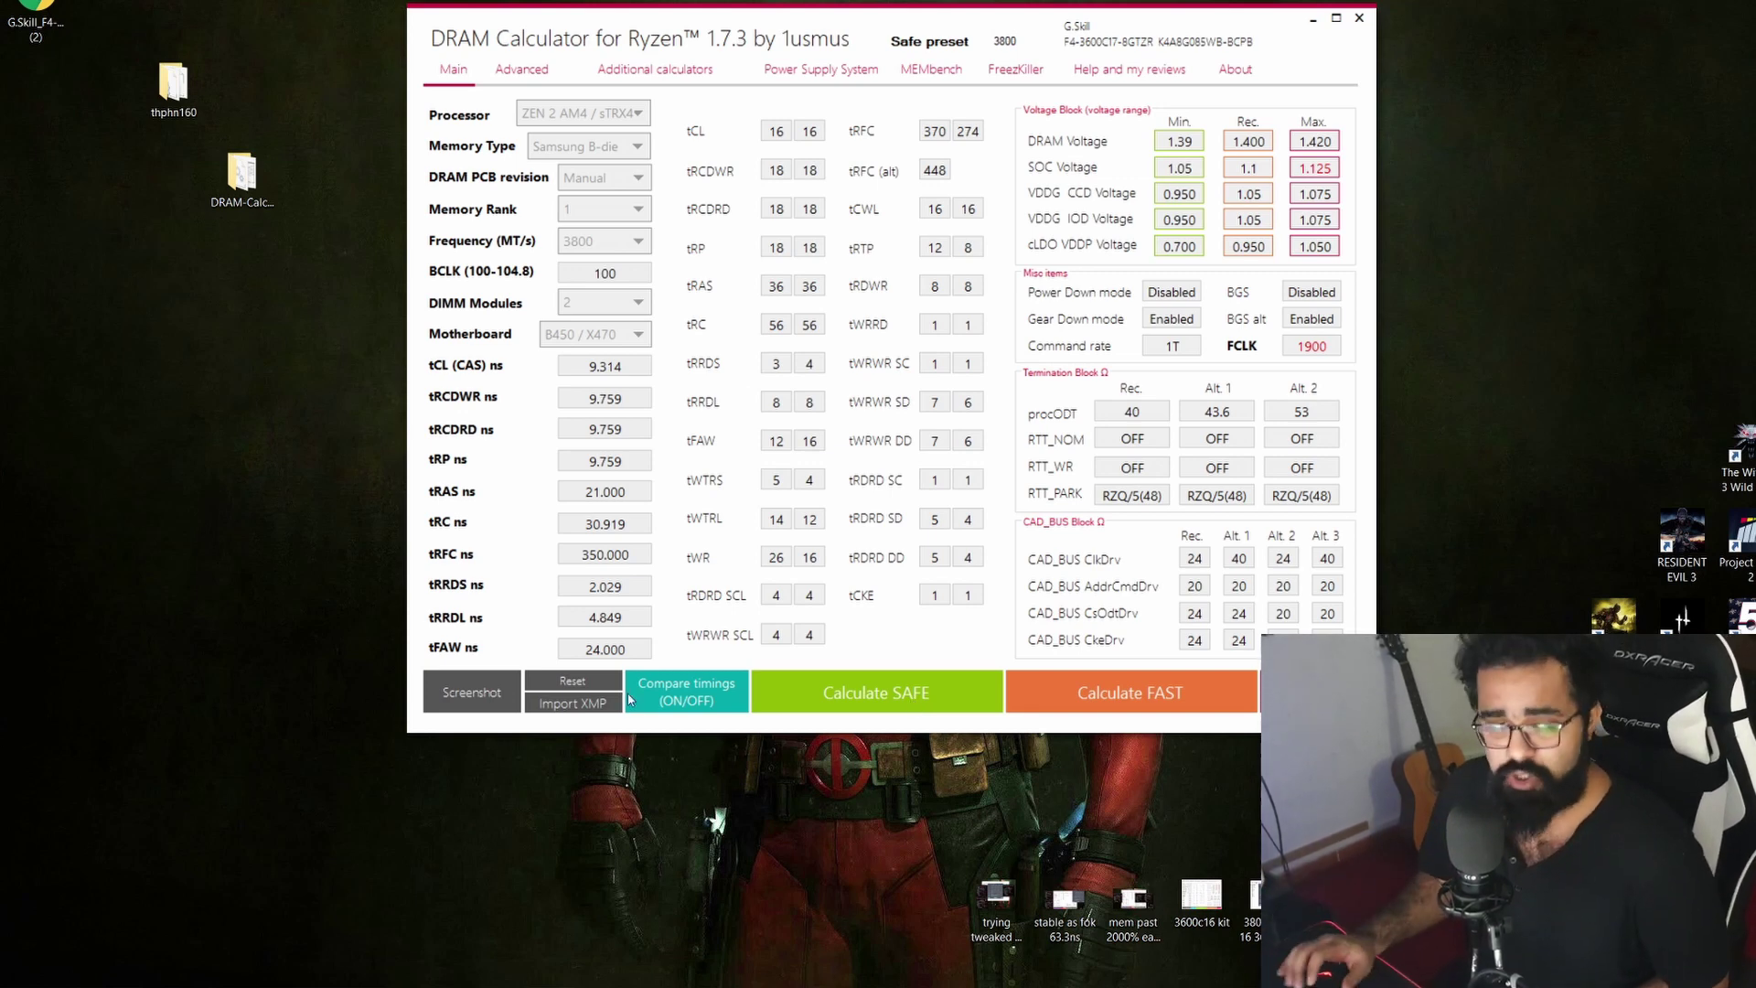
click(1073, 699)
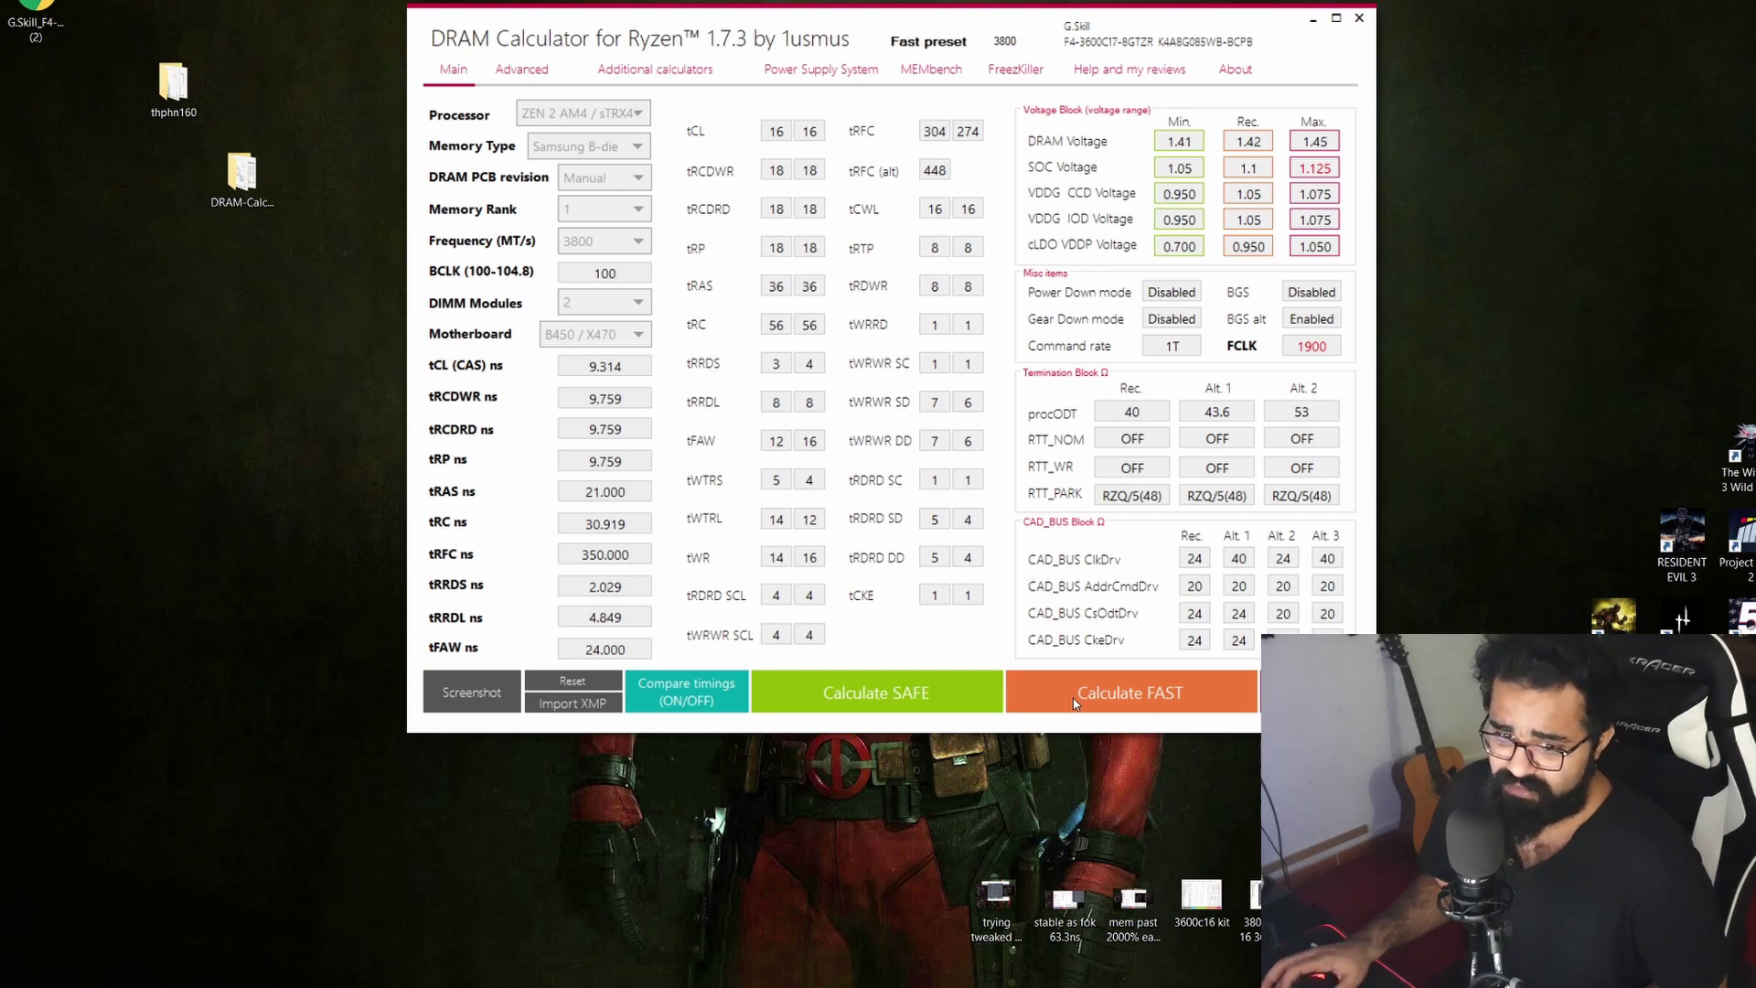